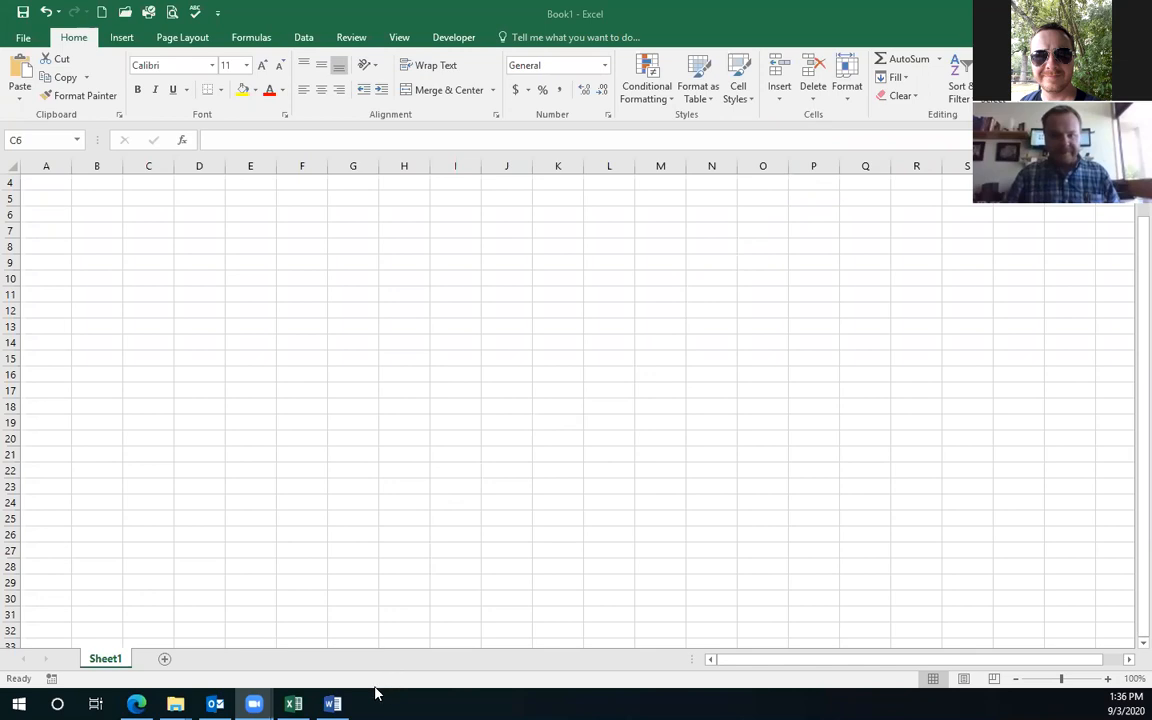
# - Switch to the blank Word document and enter the heading "Charts (or graphs)" on the first line
pyautogui.click(333, 704)
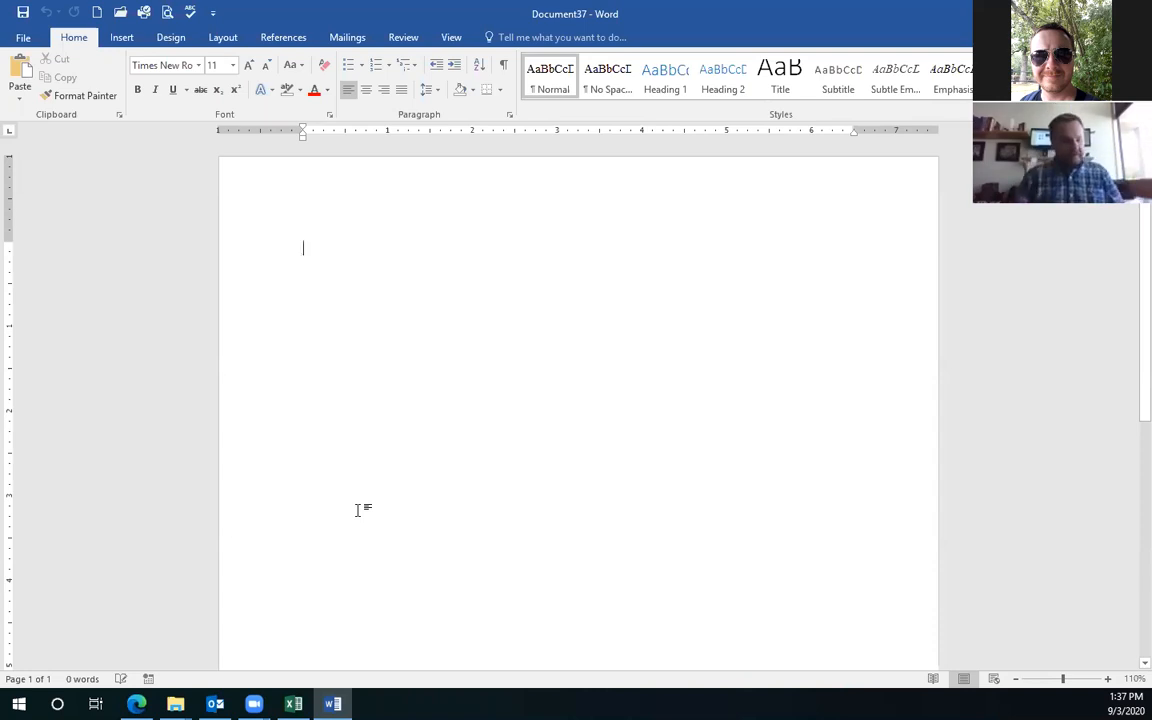
pyautogui.scroll(2, 358, 510)
pyautogui.scroll(2, 358, 510)
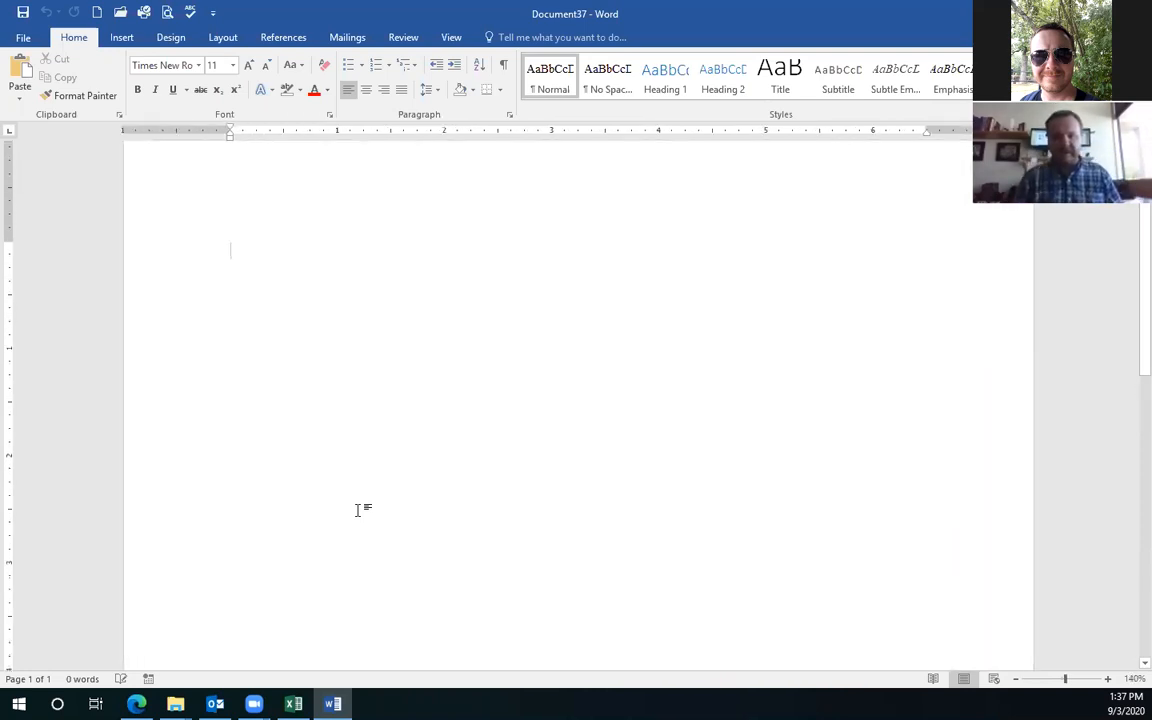
pyautogui.scroll(1, 358, 510)
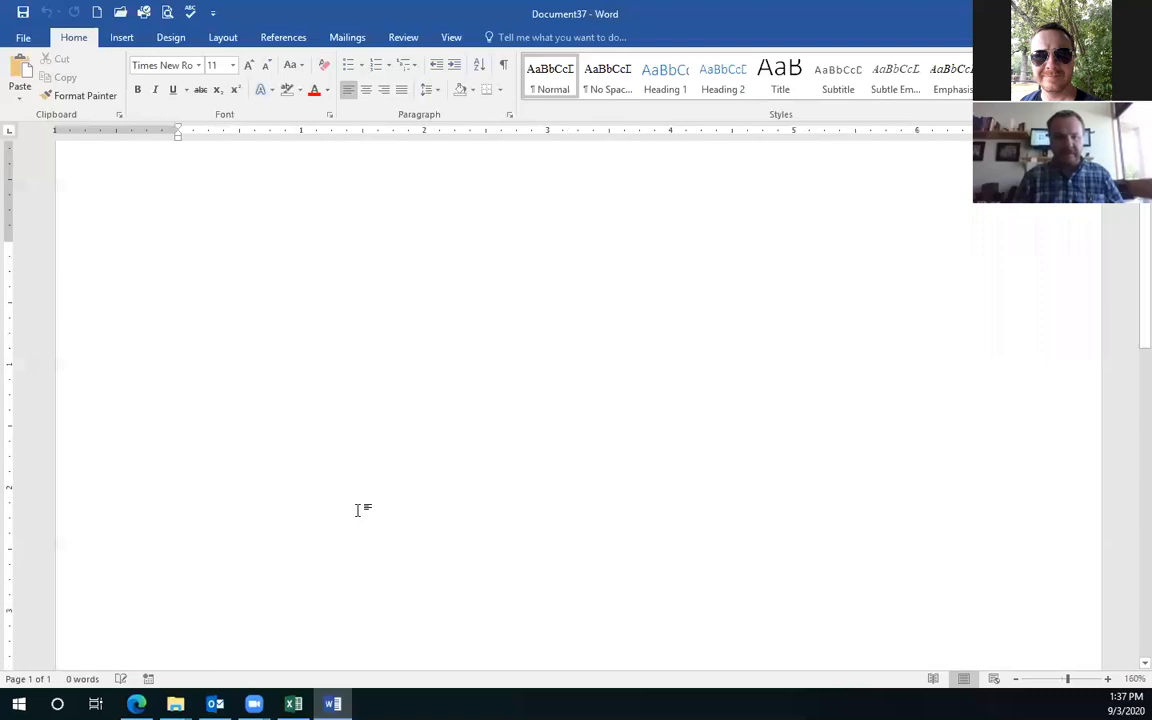
pyautogui.write('Char')
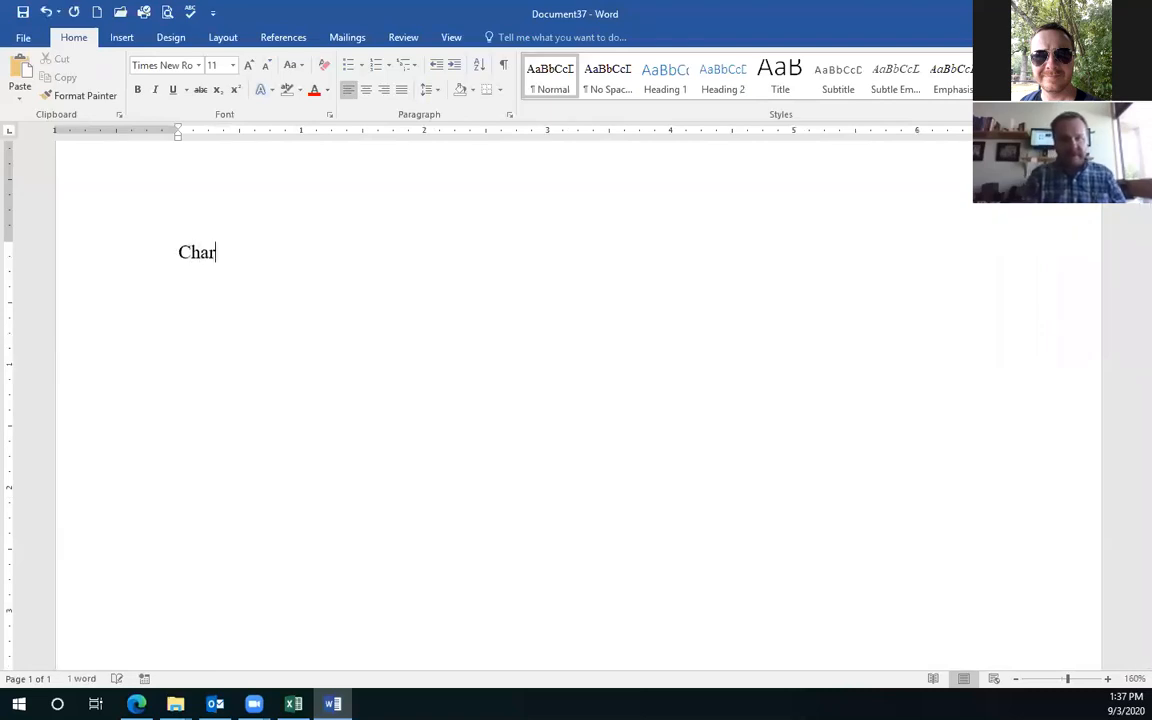
pyautogui.write('ts ')
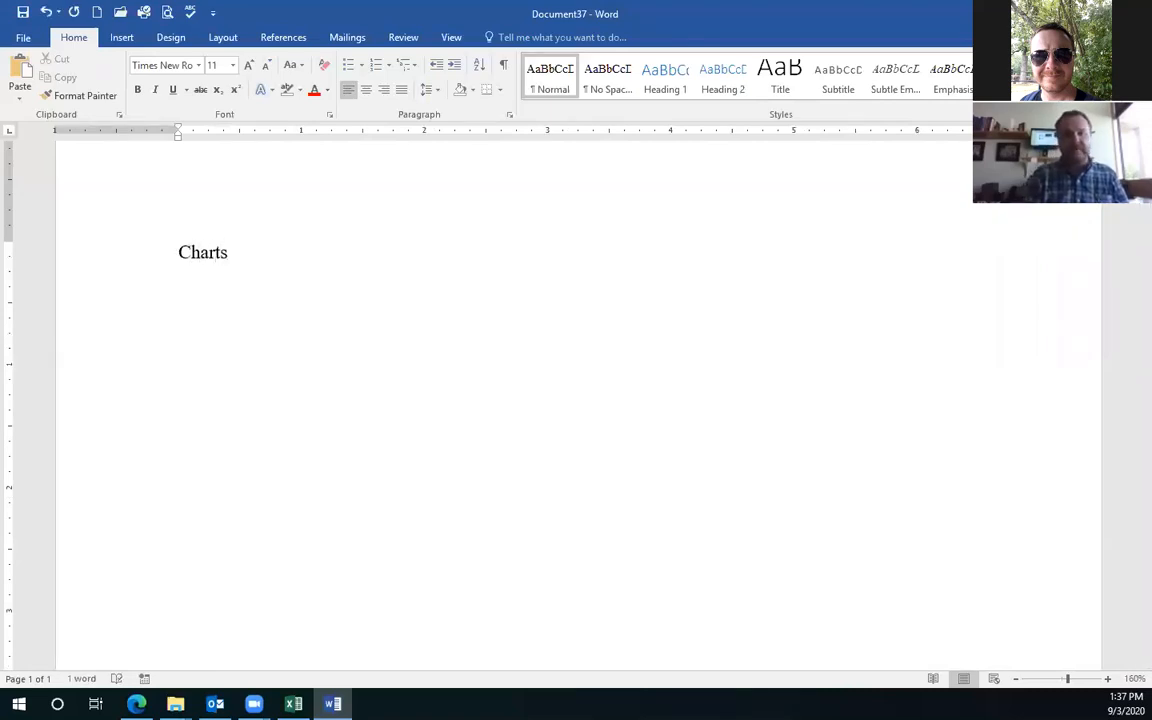
pyautogui.write('(o')
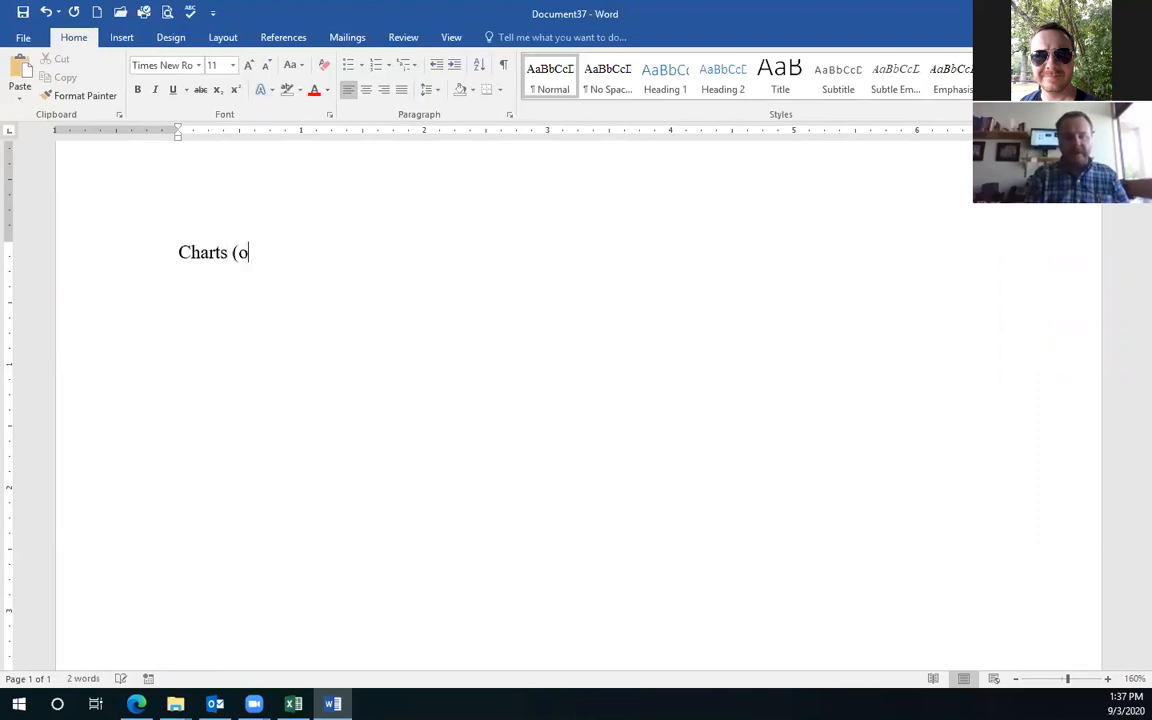
pyautogui.write('r graphs)')
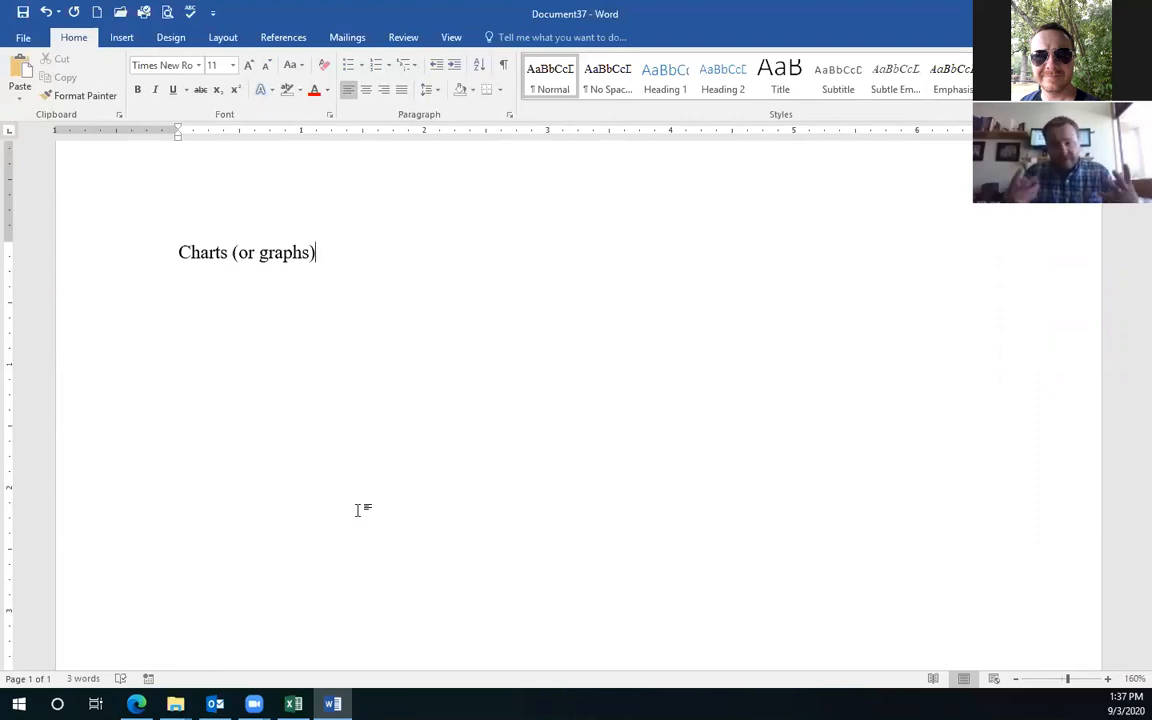
pyautogui.press('Return')
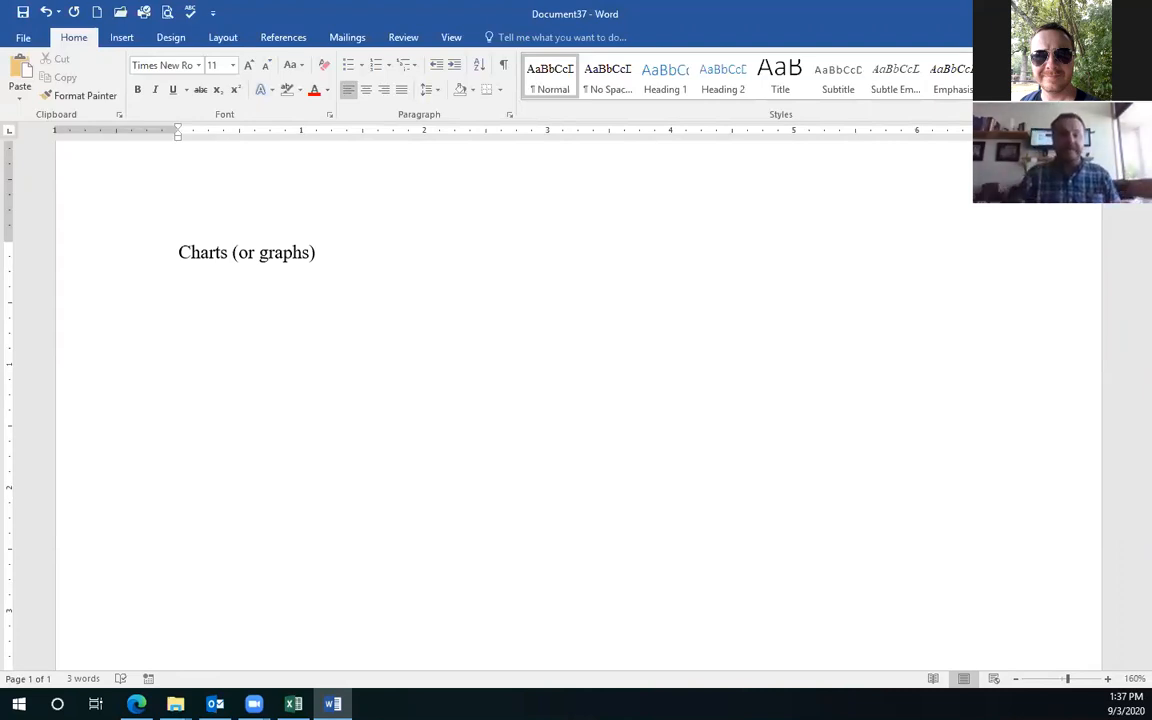
# - Add the line "1 Scatter (xy chart)" below the heading
pyautogui.keyDown('ctrl'); pyautogui.scroll(6, 357, 510); pyautogui.keyUp('ctrl')
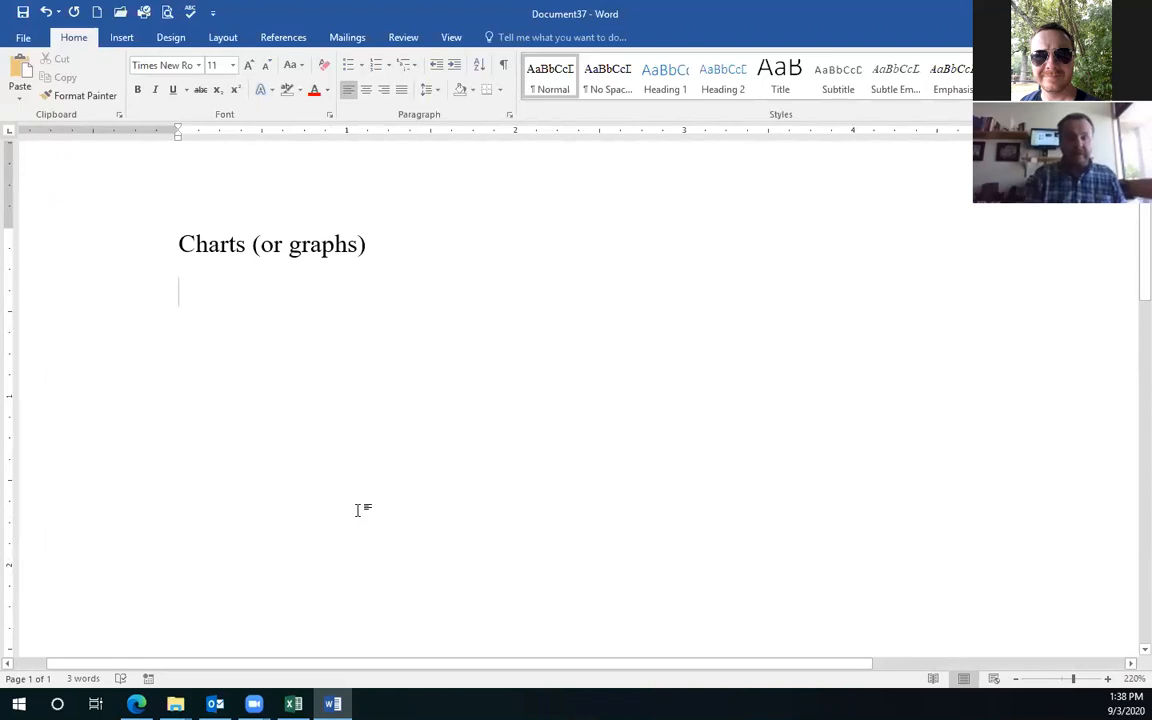
pyautogui.write('1L')
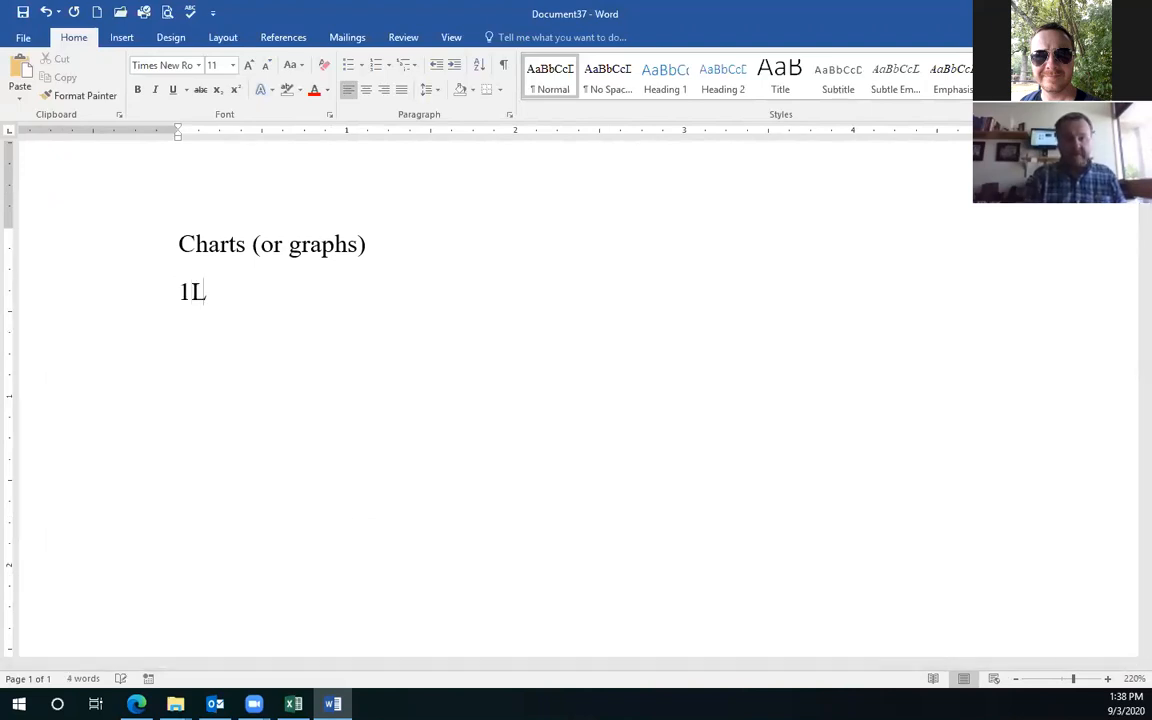
pyautogui.press('BackSpace')
pyautogui.write('Scatter (')
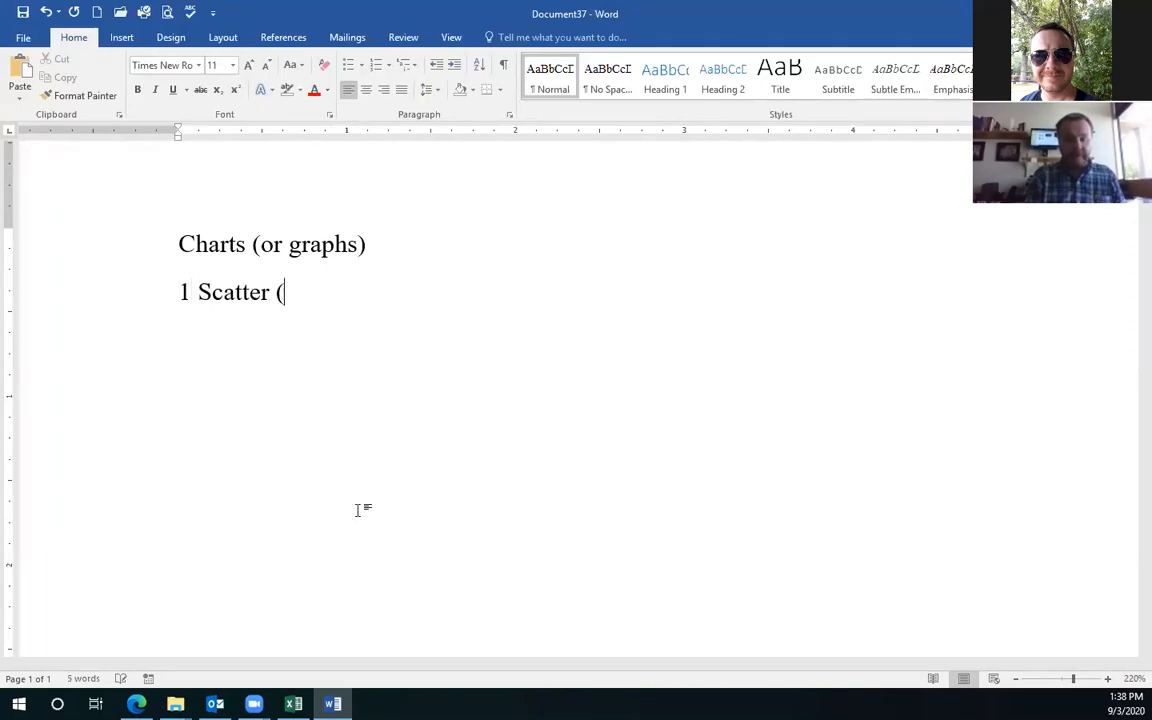
pyautogui.write('x')
pyautogui.write('y')
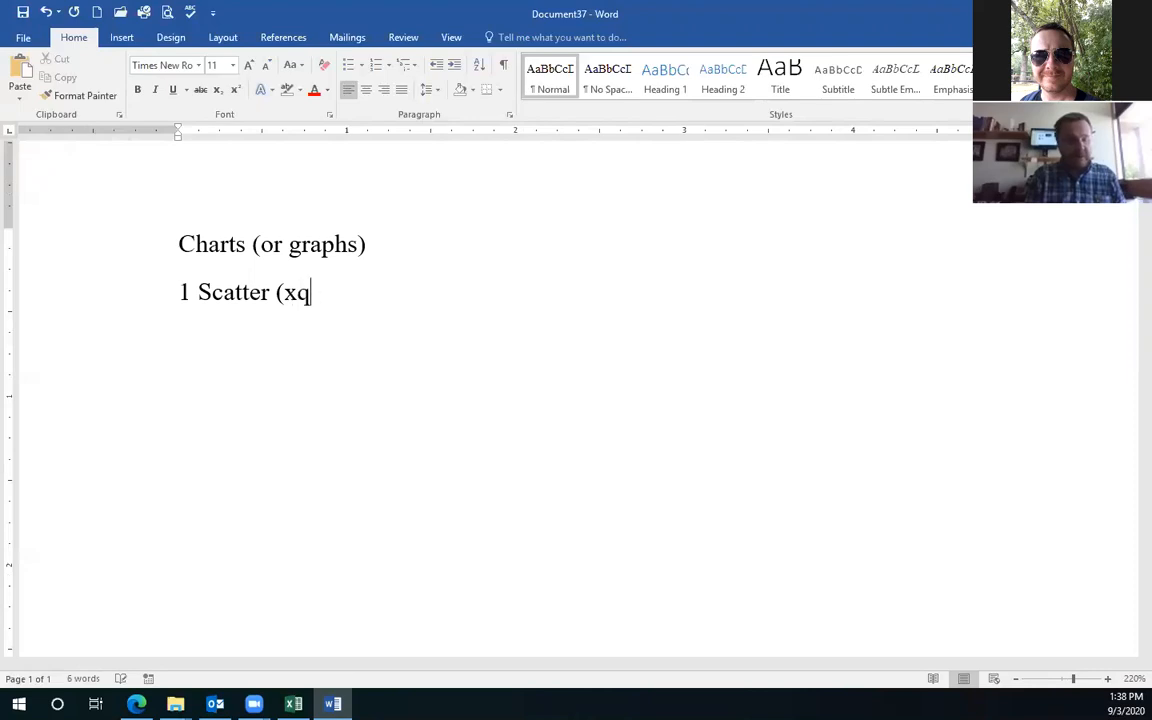
pyautogui.write(' char')
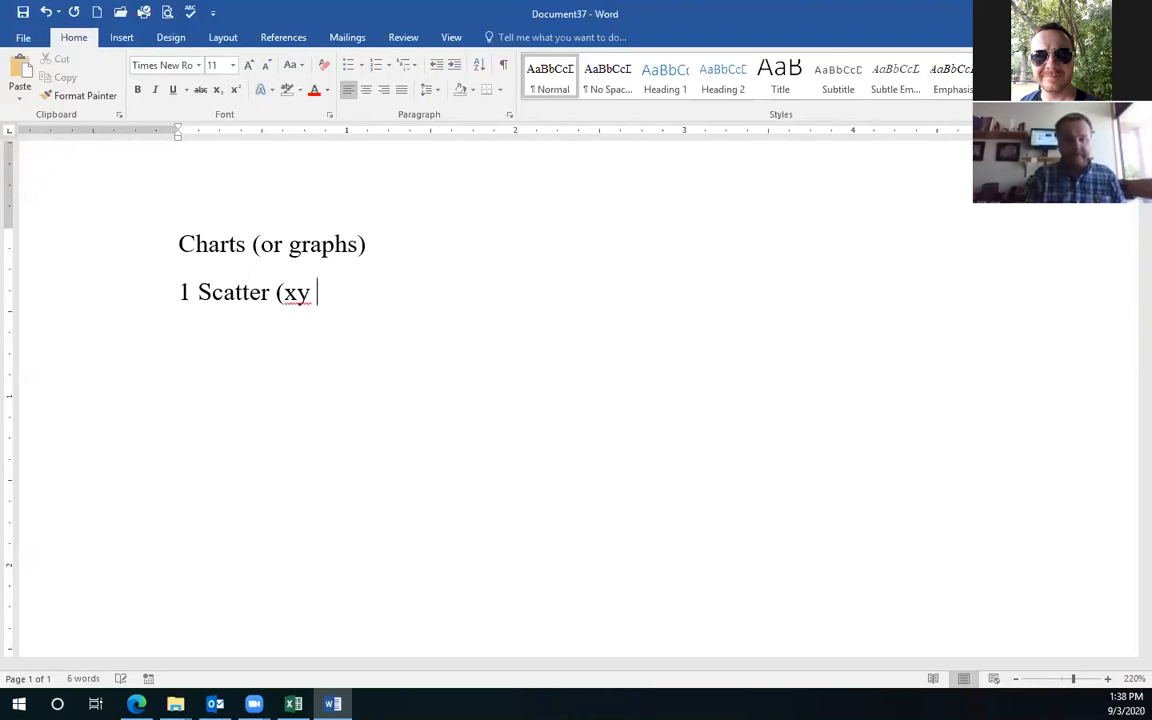
pyautogui.write('t)')
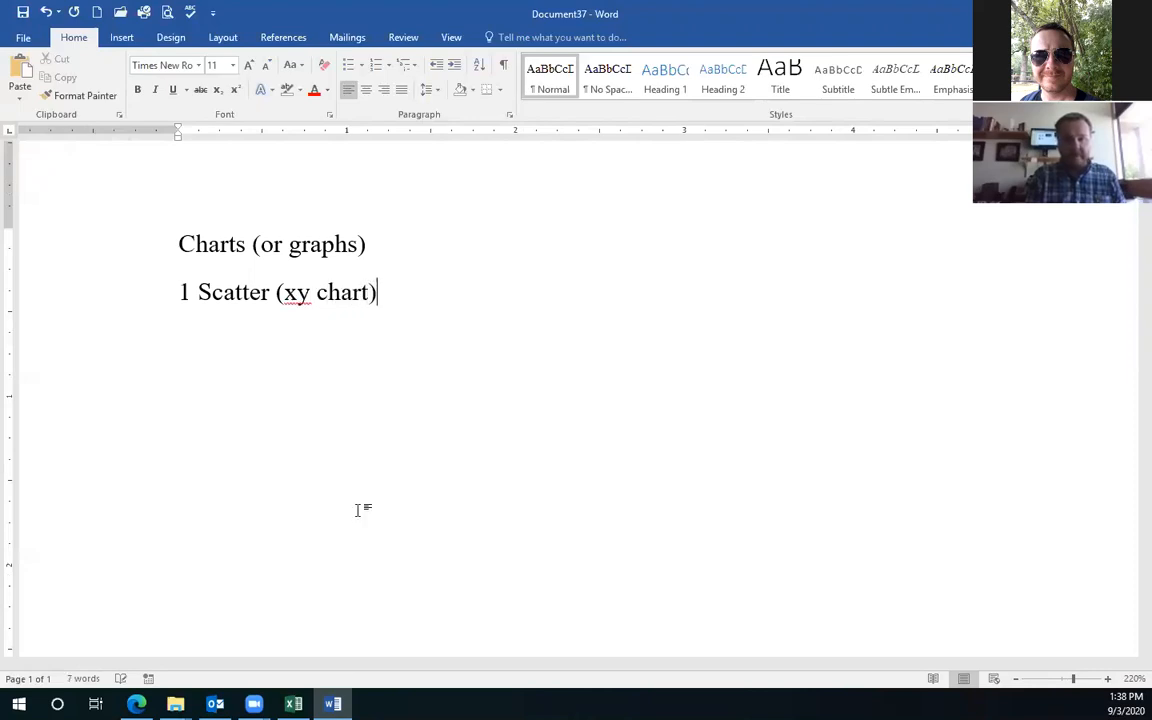
pyautogui.press('Return')
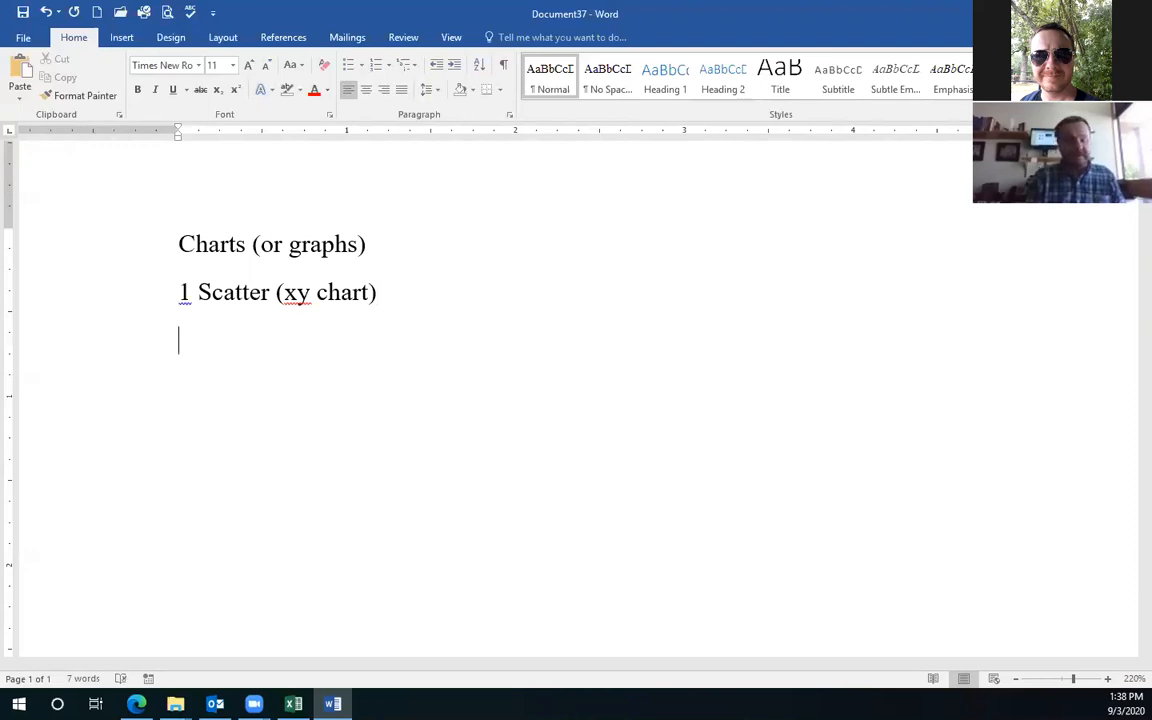
# - Describe the scatter chart on the next line with the text "Displays values vs values"
pyautogui.write('Dis')
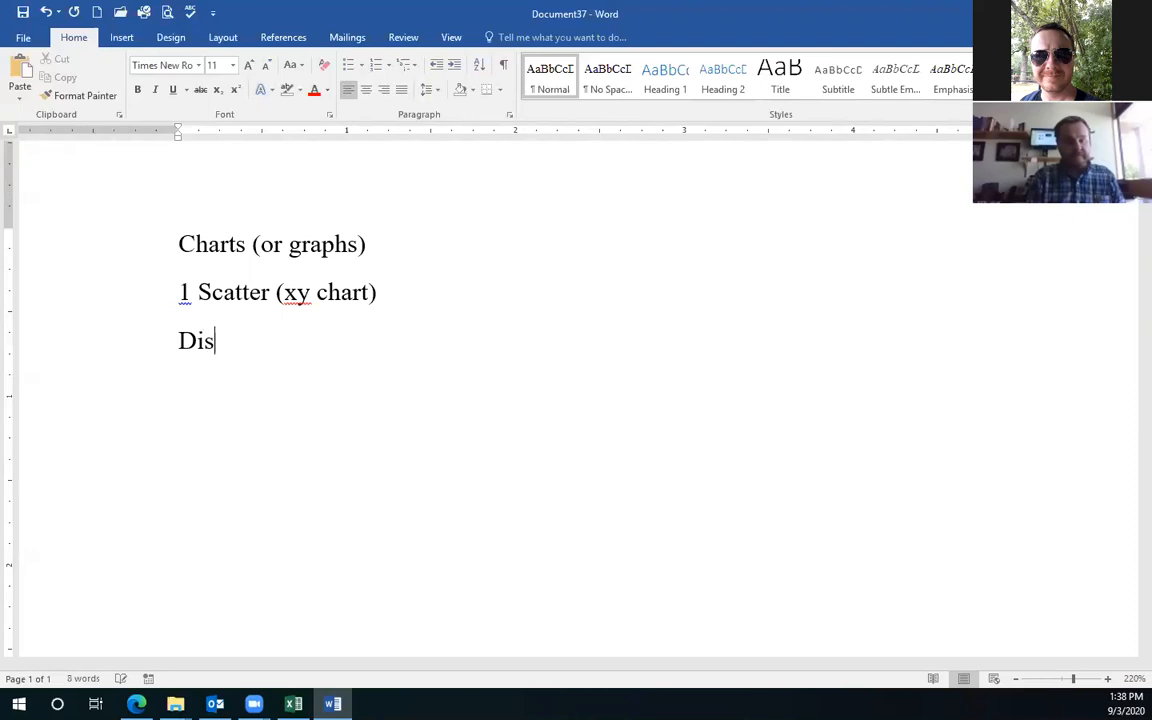
pyautogui.write('plays')
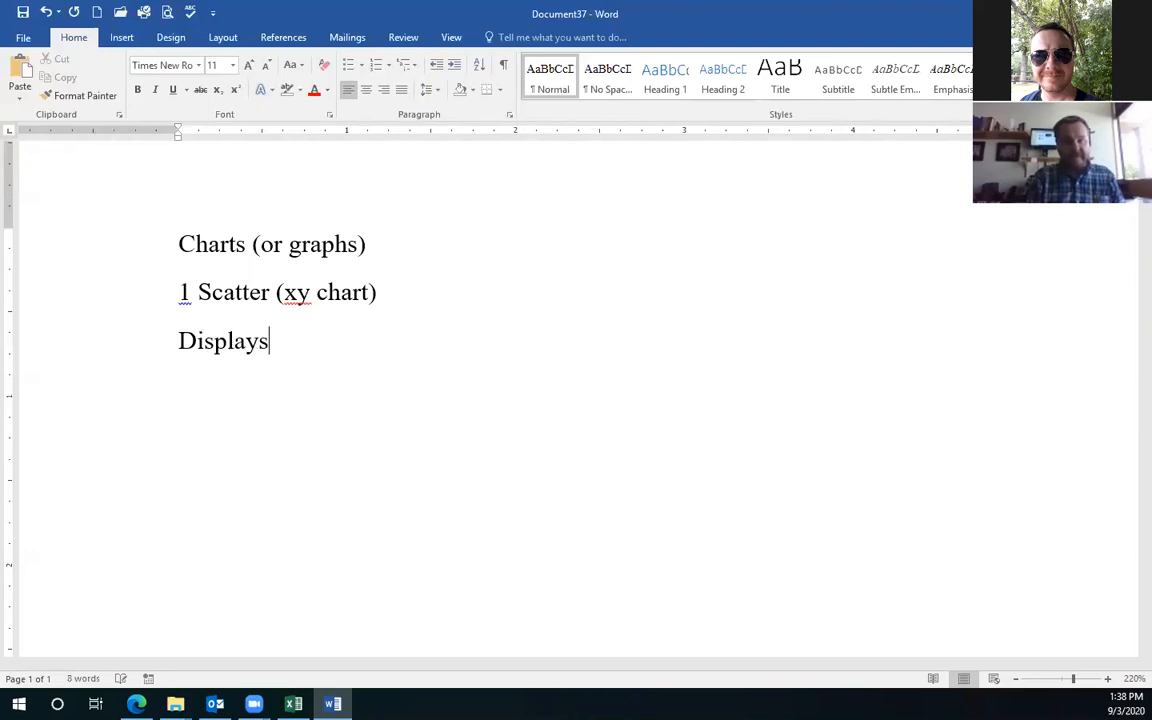
pyautogui.write(' va')
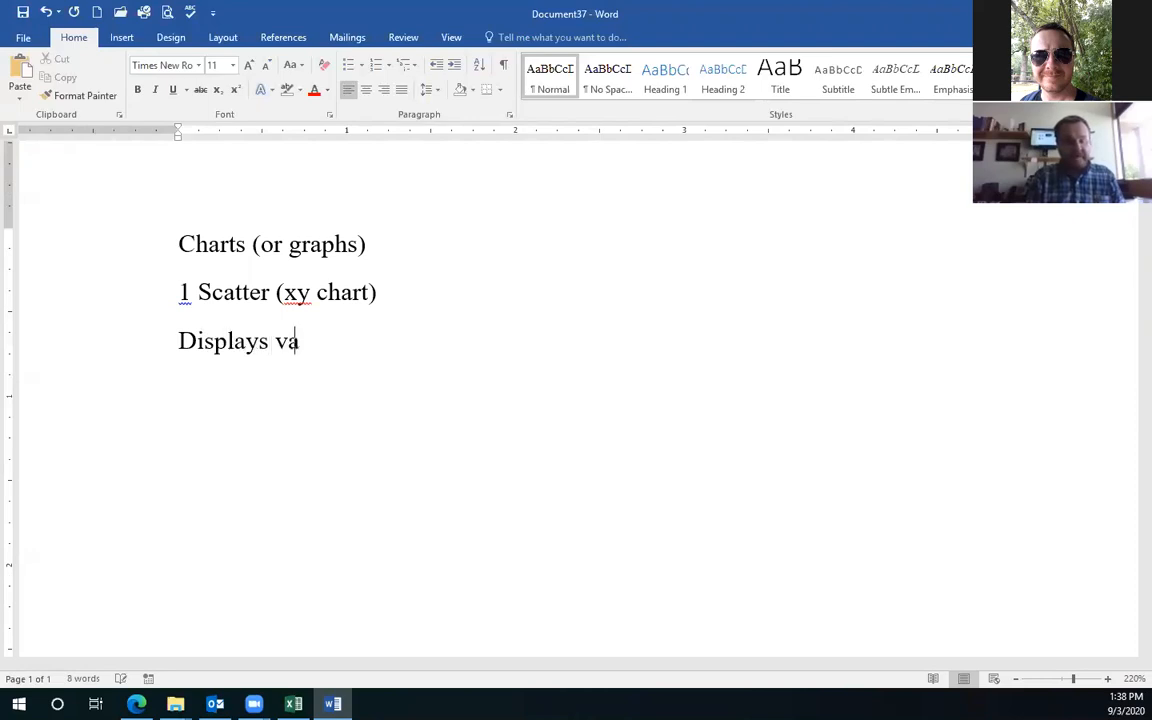
pyautogui.write('lues v')
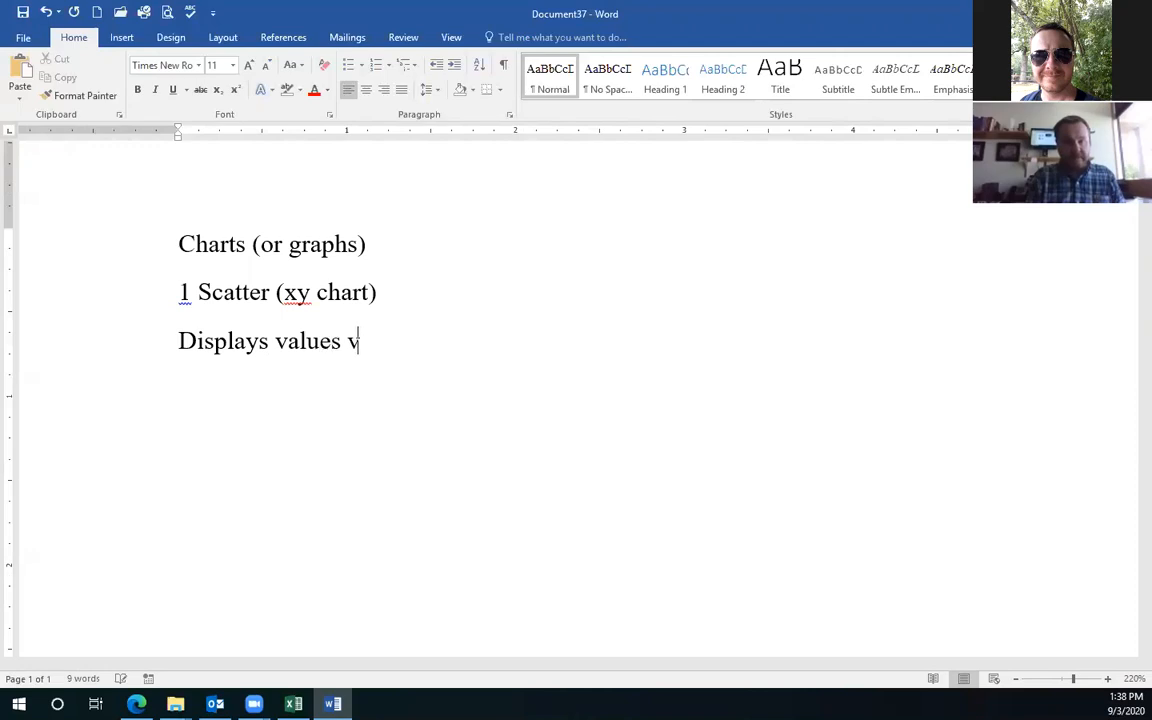
pyautogui.write('s values')
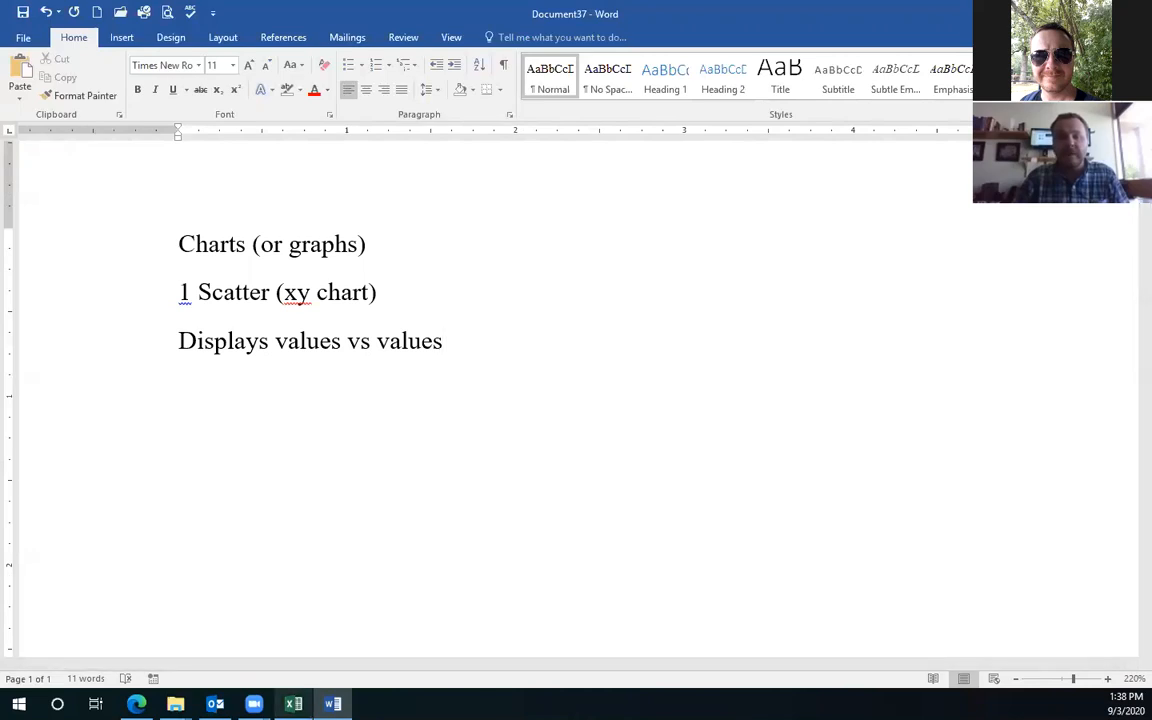
# - Switch to the Book1 workbook in Excel and enter the column header "Time (s)" in cell C3
pyautogui.moveTo(293, 704)
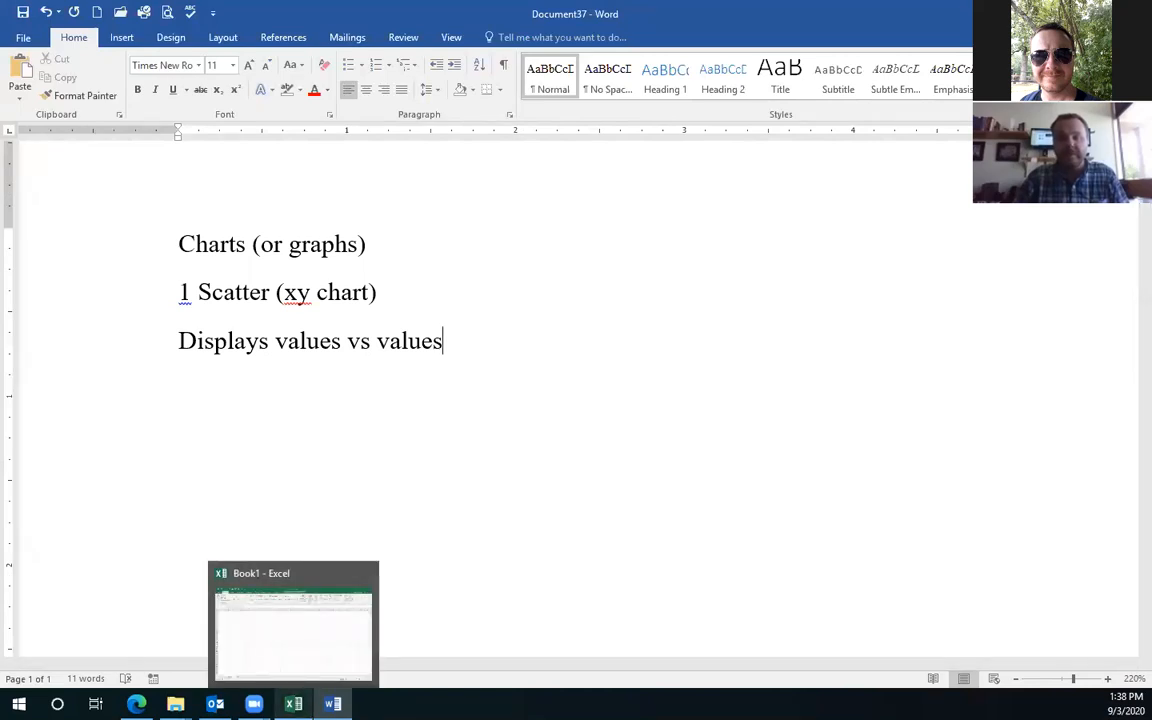
pyautogui.click(265, 630)
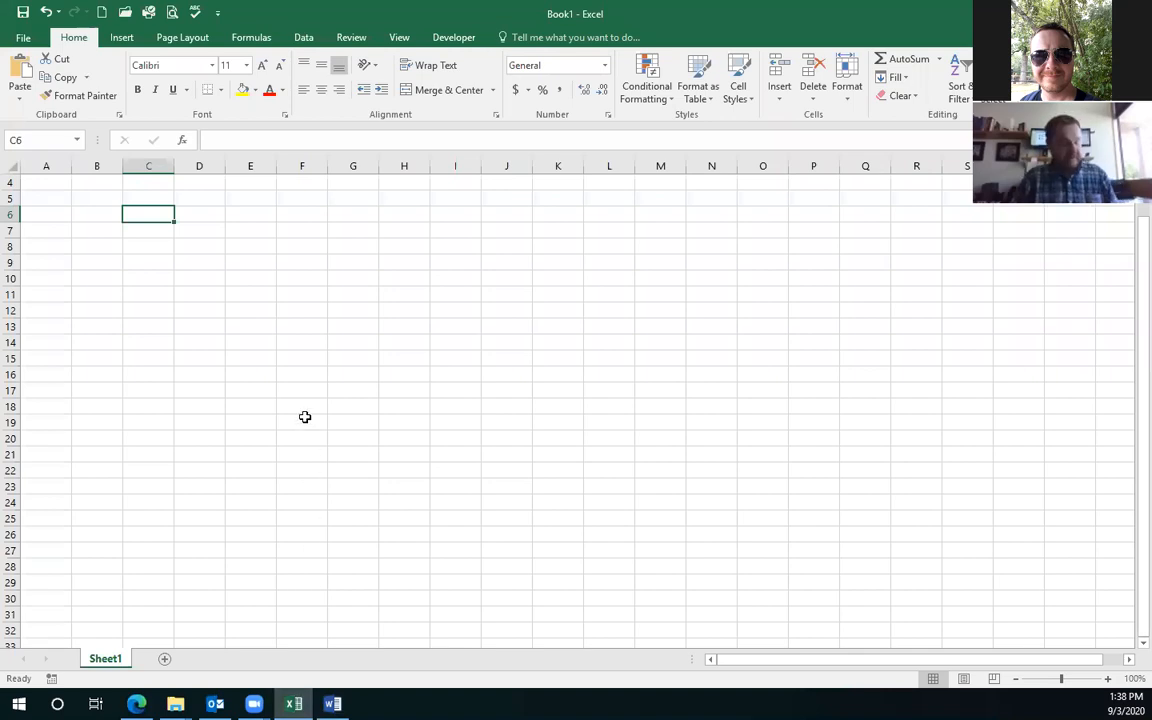
pyautogui.scroll(1, 295, 375)
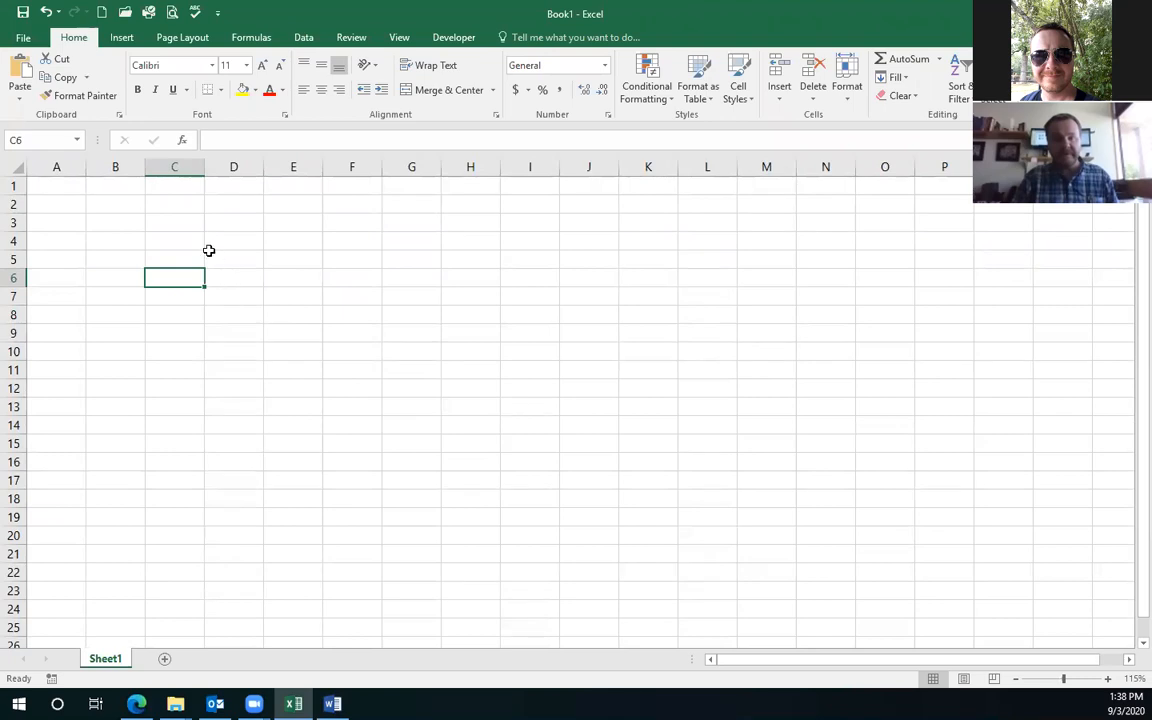
pyautogui.click(193, 223)
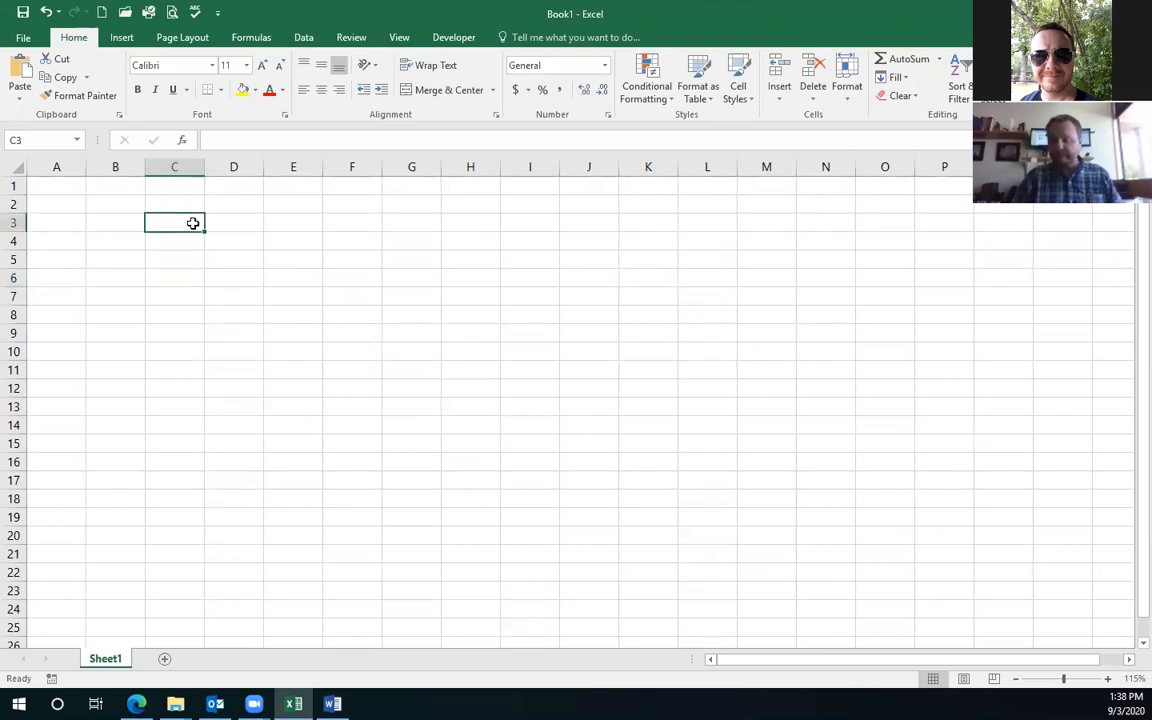
pyautogui.write('Time')
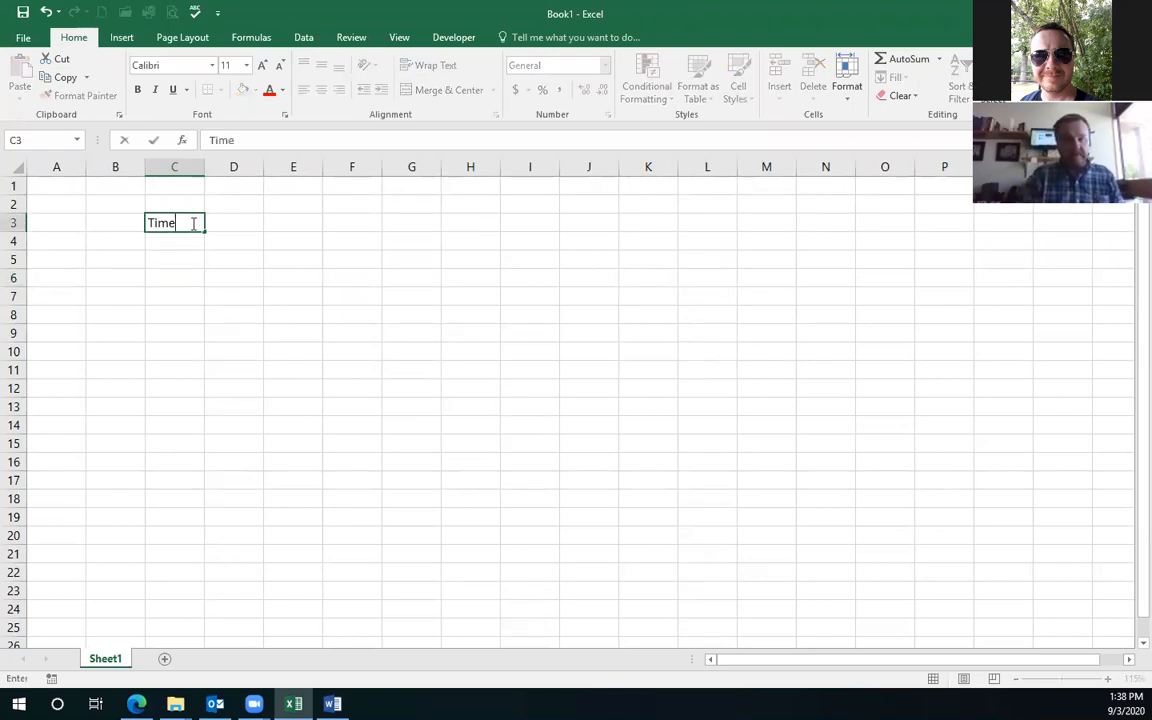
pyautogui.write(' (s)')
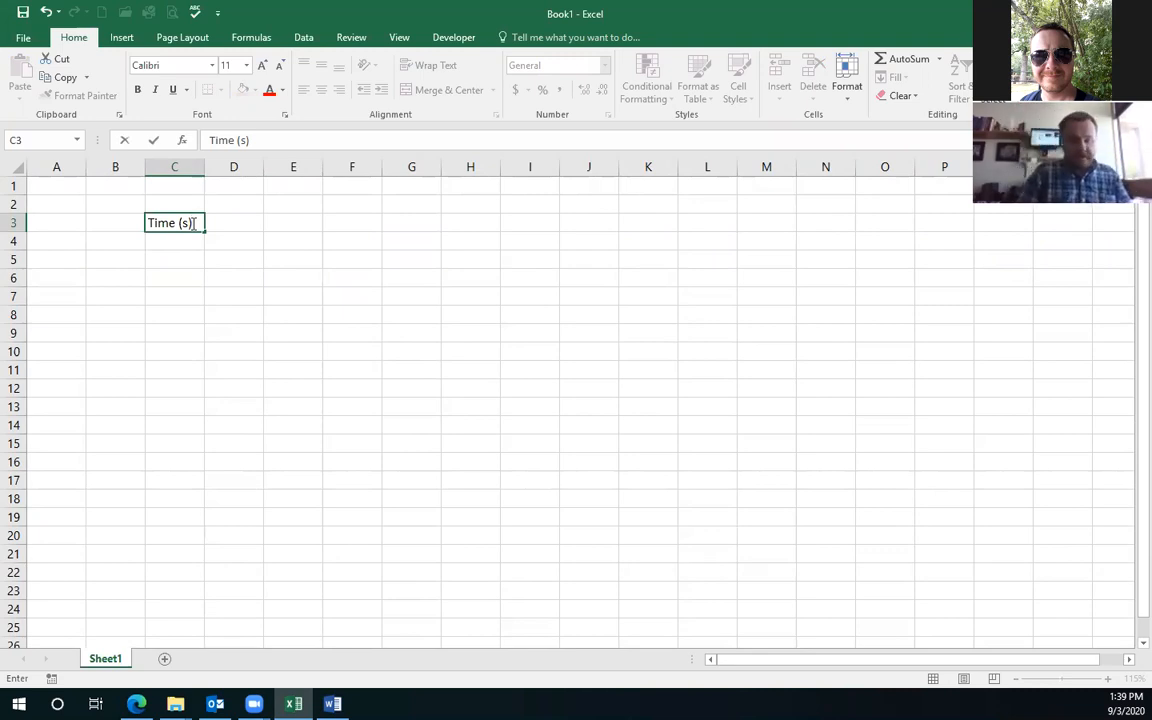
pyautogui.press('Return')
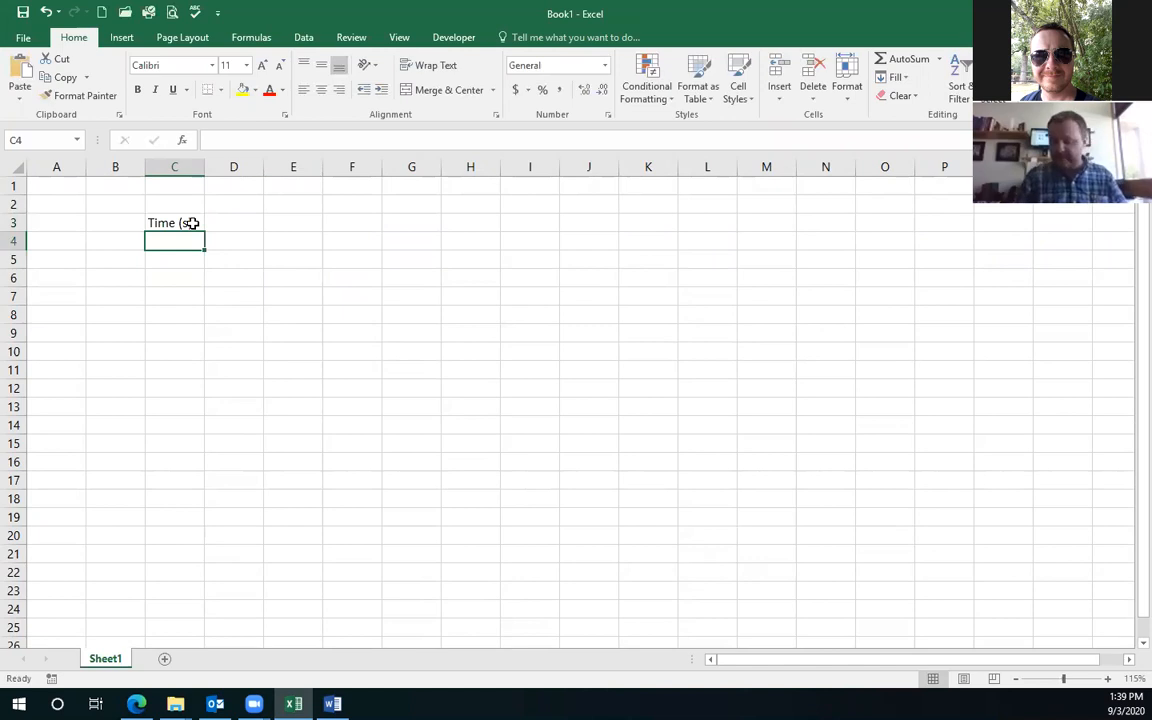
# - Enter 1, 2 and 3 under the time header and extend the series down to 15 in C18
pyautogui.write('1')
pyautogui.press('Return')
pyautogui.write('2')
pyautogui.press('Return')
pyautogui.write('3')
pyautogui.press('Return')
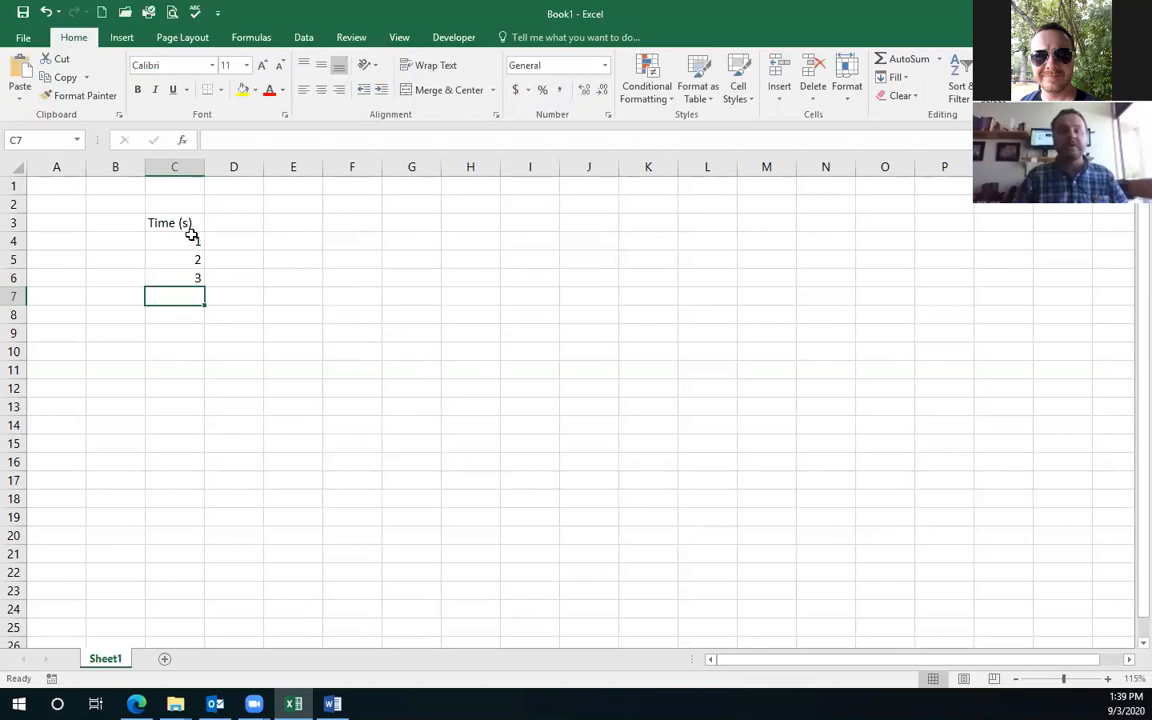
pyautogui.moveTo(182, 240); pyautogui.dragTo(187, 277)
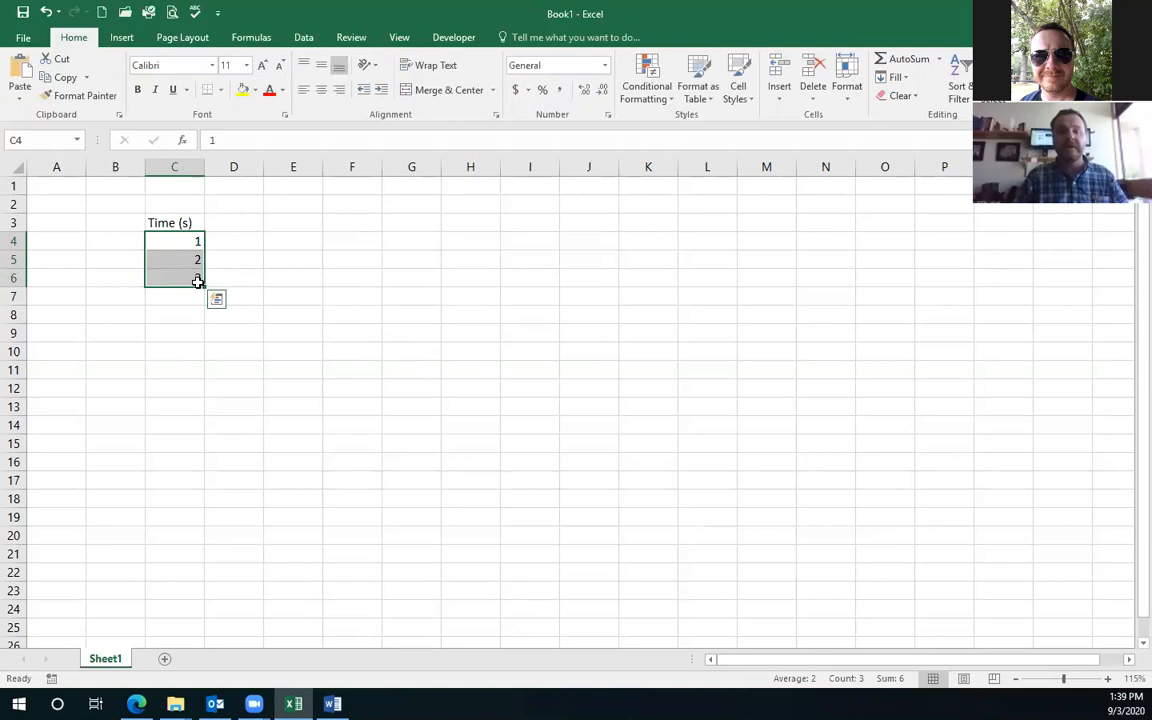
pyautogui.moveTo(205, 292); pyautogui.dragTo(205, 506)
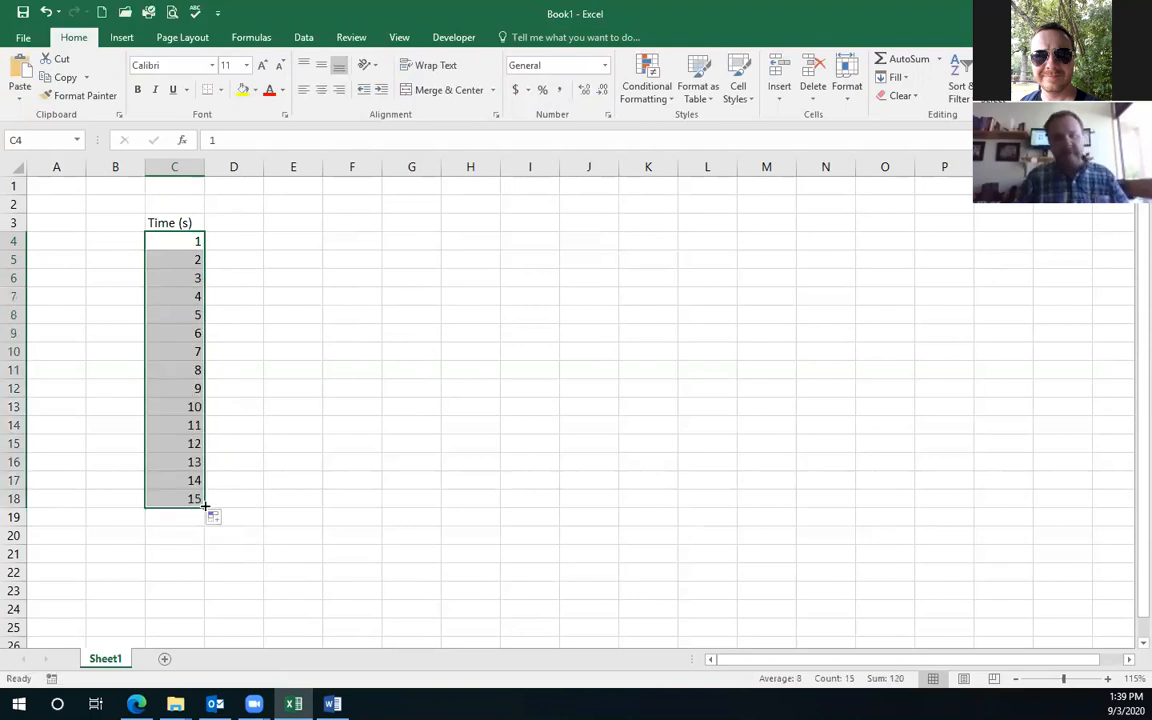
# - Enter the column headers "Speed (ft/s)" in cell D3 and "Distance (ft)" in cell E3
pyautogui.click(227, 228)
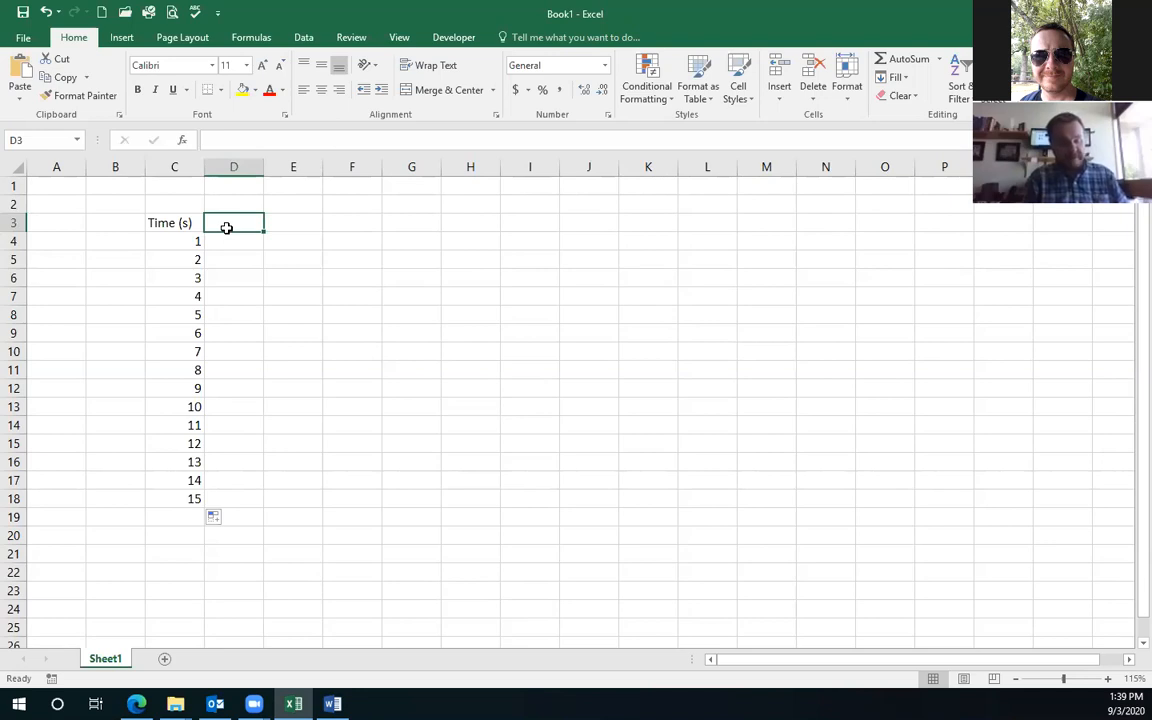
pyautogui.write('Spee')
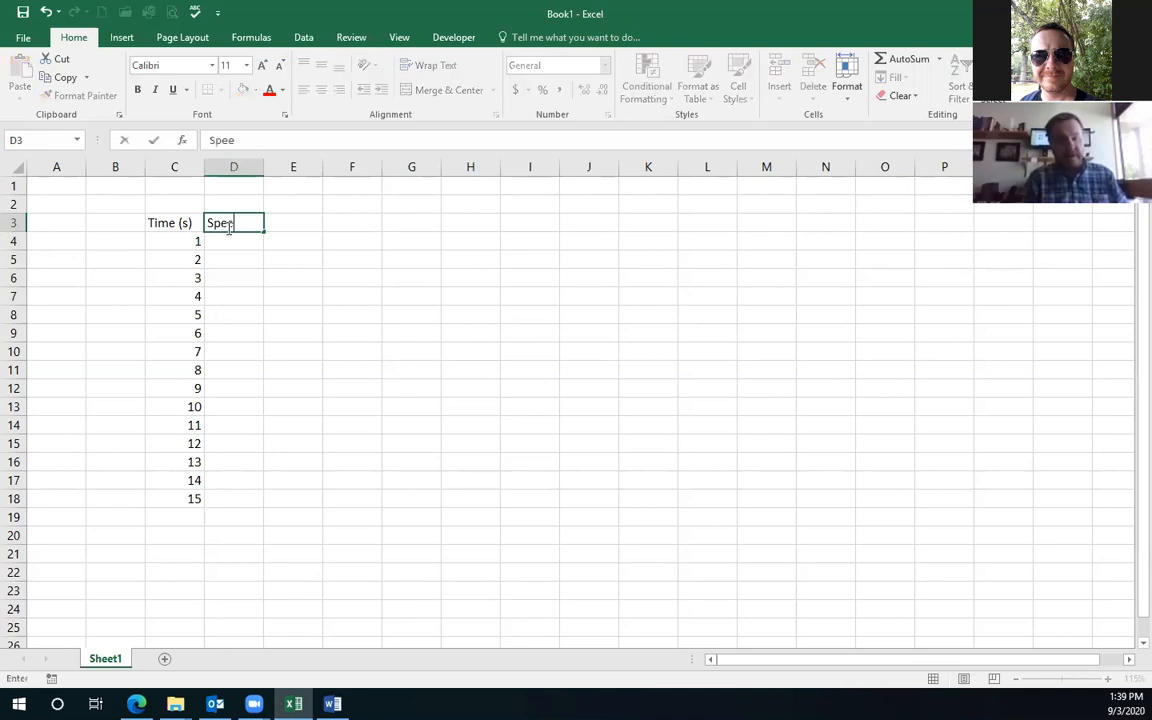
pyautogui.write('d (')
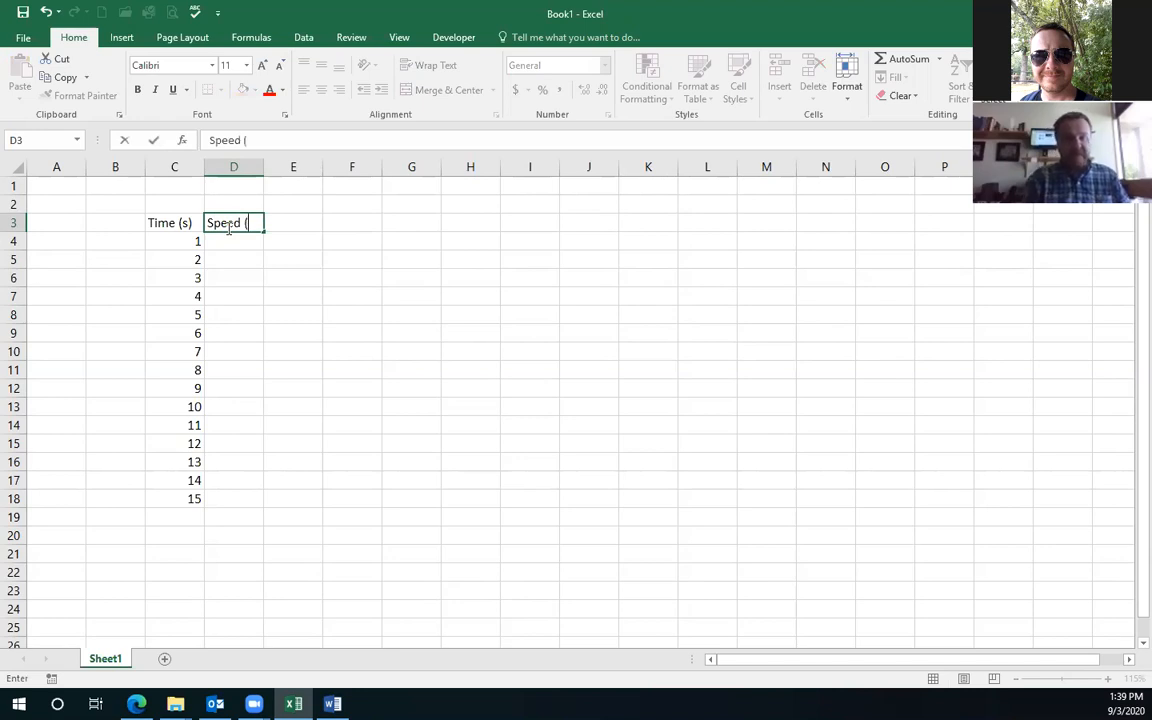
pyautogui.write('ft/s)')
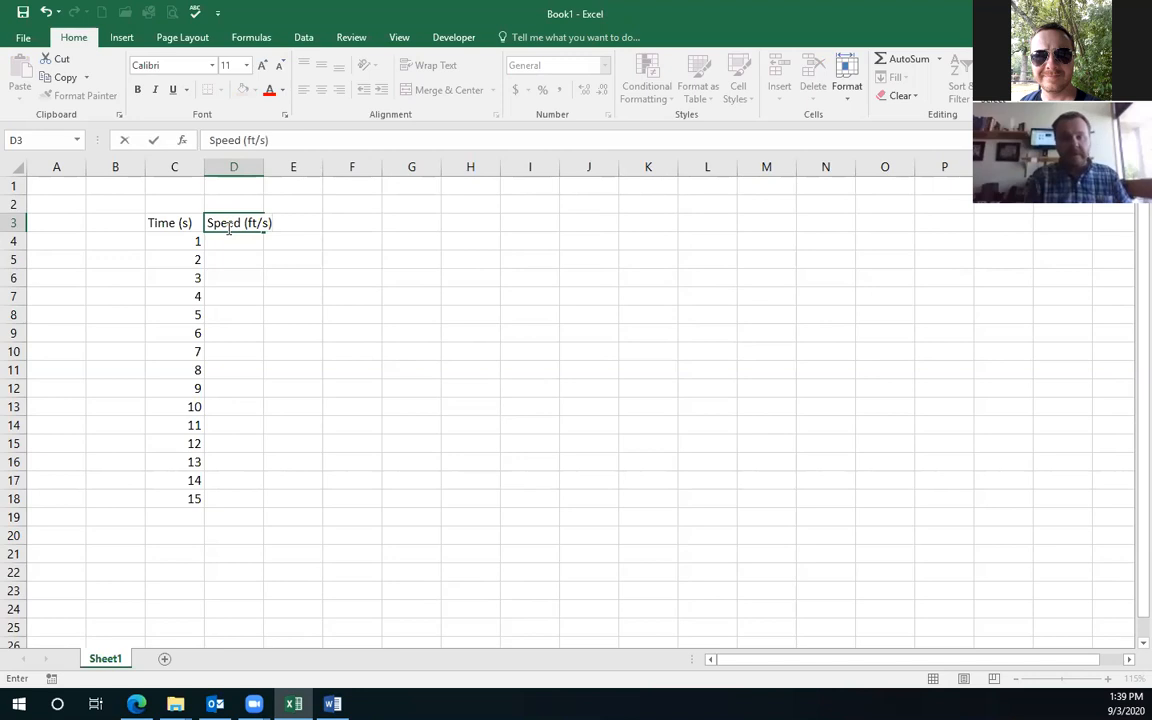
pyautogui.press('Tab')
pyautogui.write('Dis')
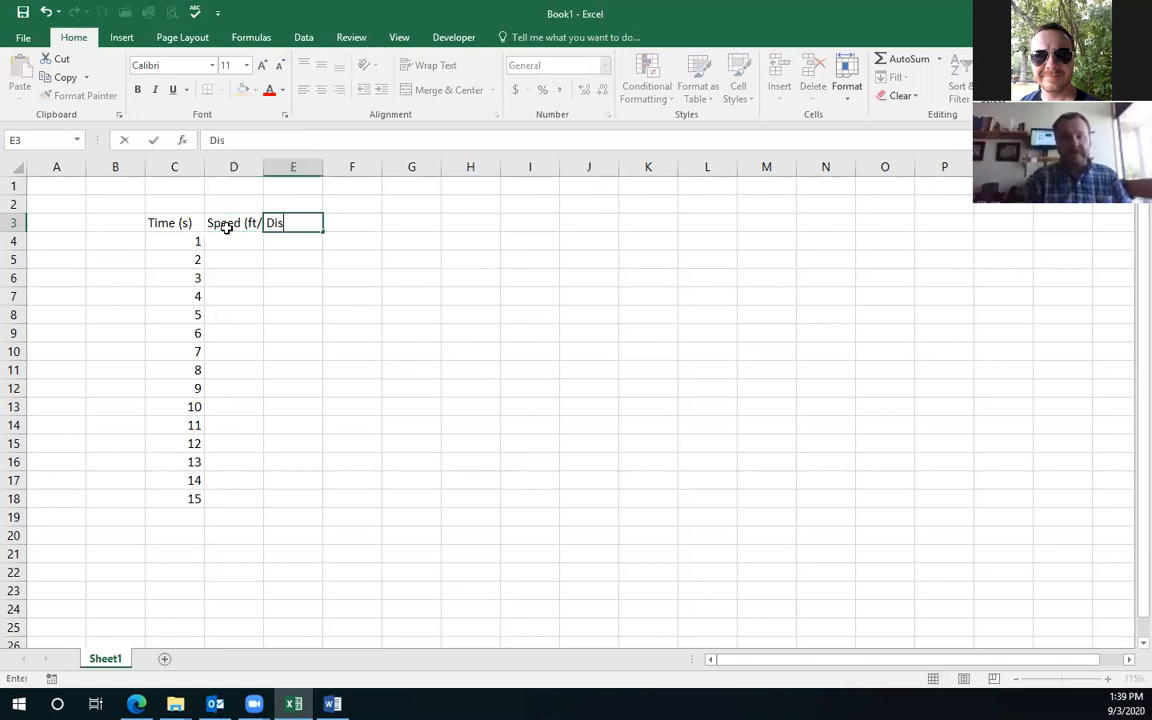
pyautogui.write('tance ')
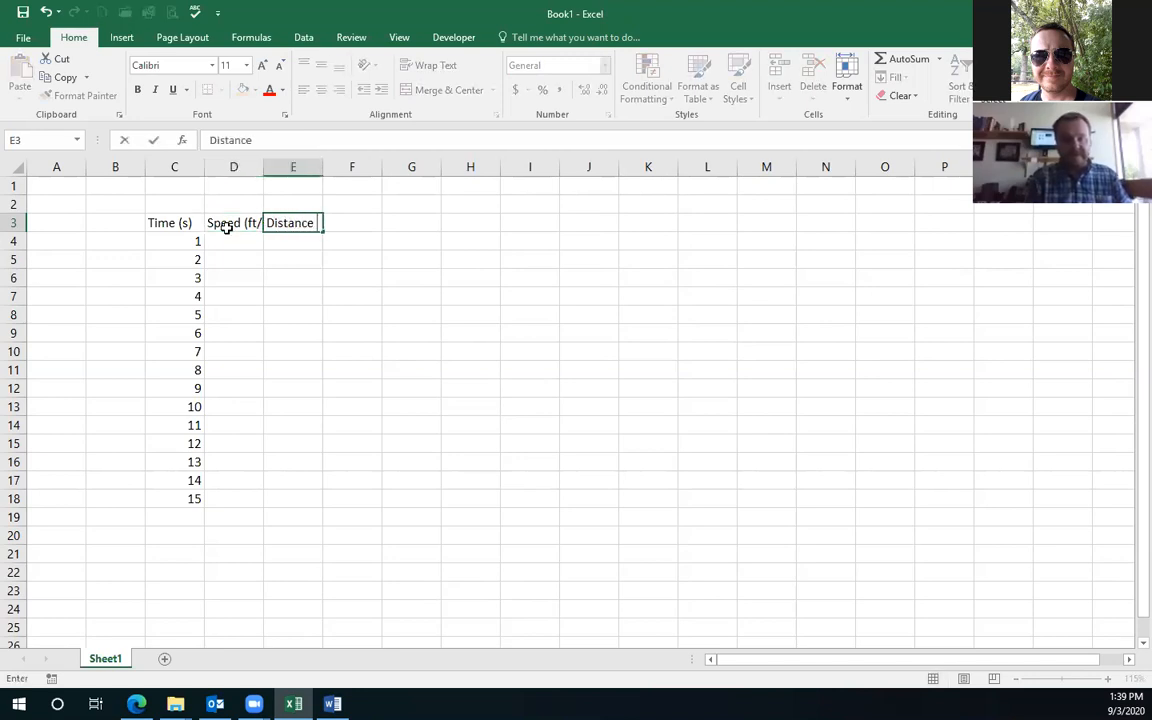
pyautogui.write('(ft)')
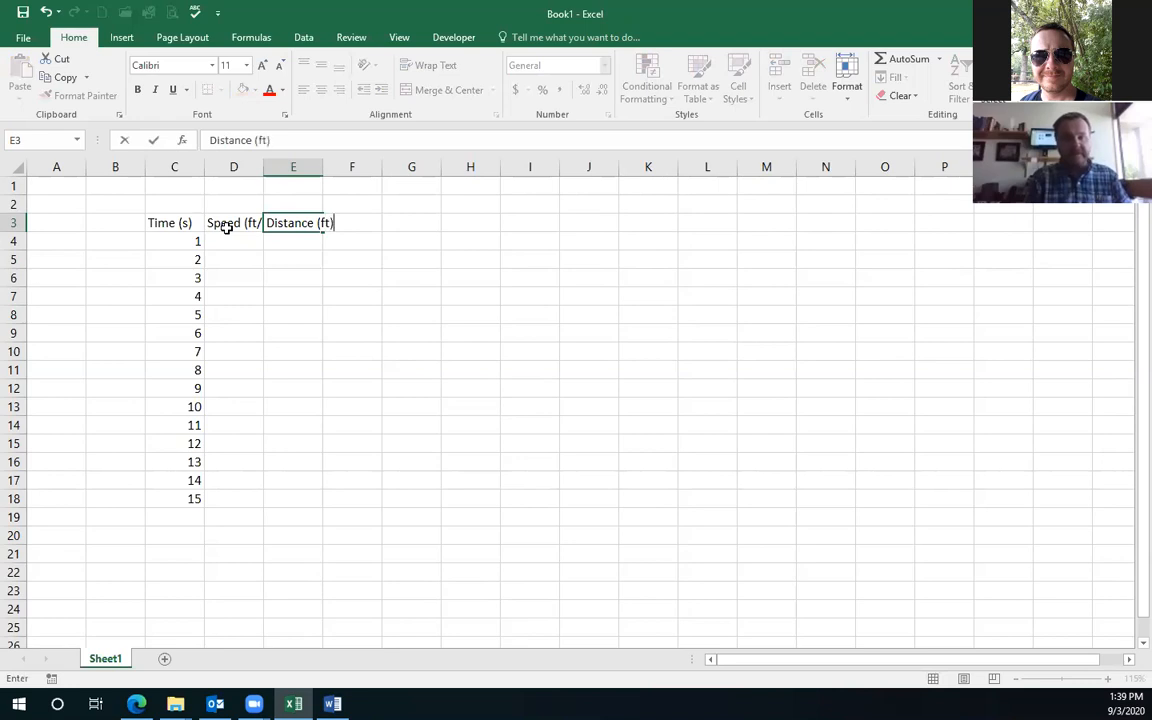
pyautogui.press('Tab')
# - Enter the column header text "Temperature (oF)" in cell F3
pyautogui.write('T')
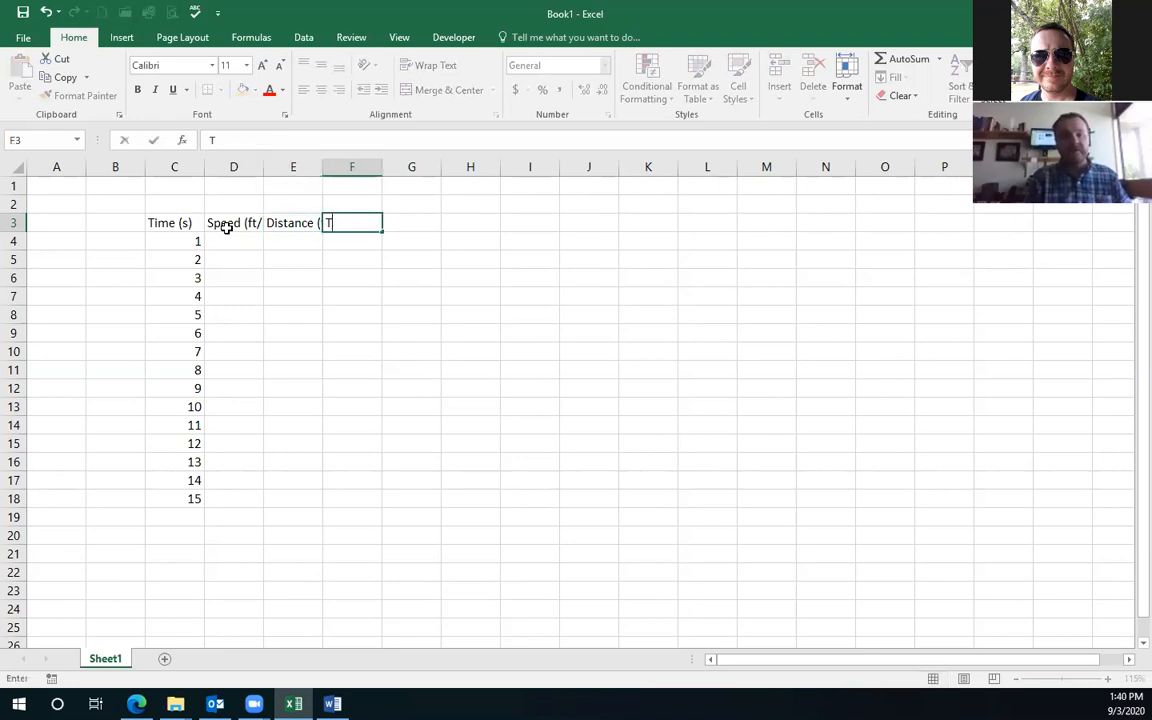
pyautogui.write('emperati')
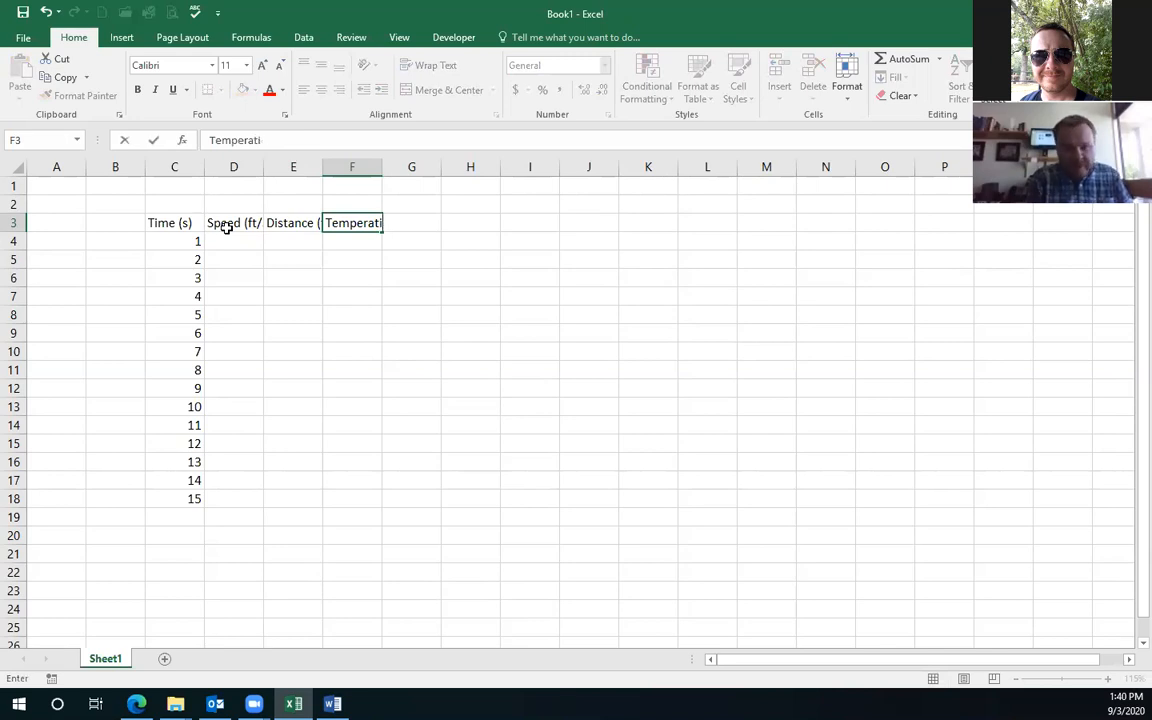
pyautogui.press('BackSpace')
pyautogui.write('ure (o')
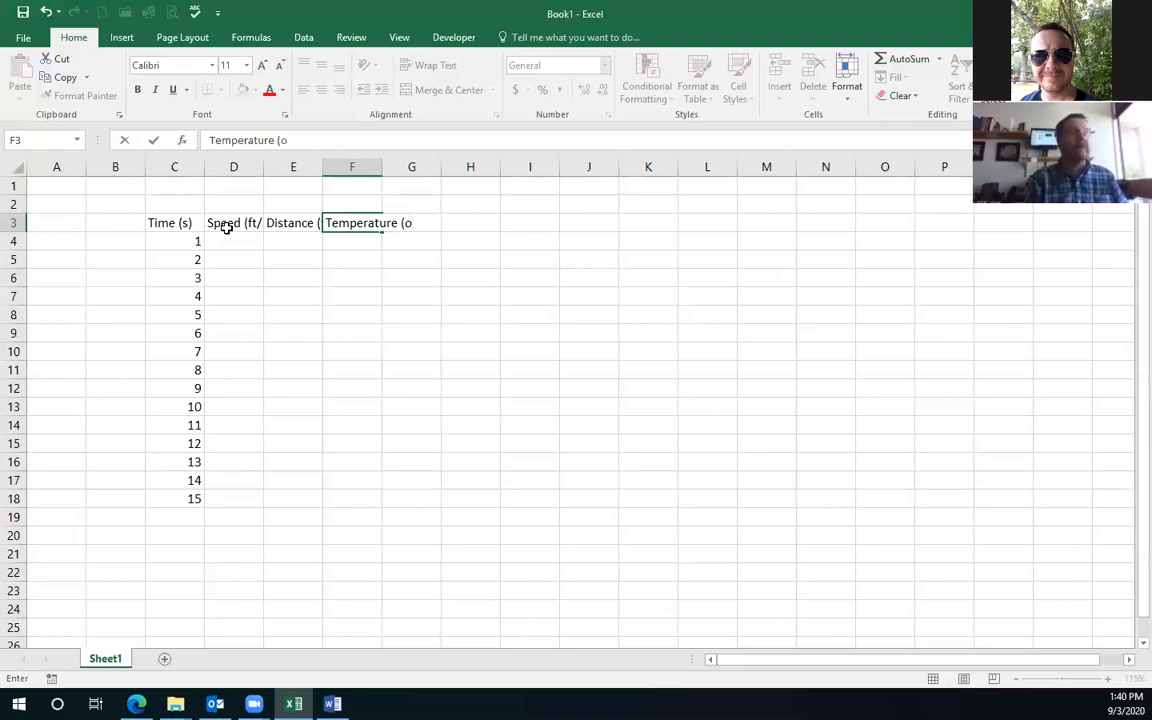
pyautogui.write('F')
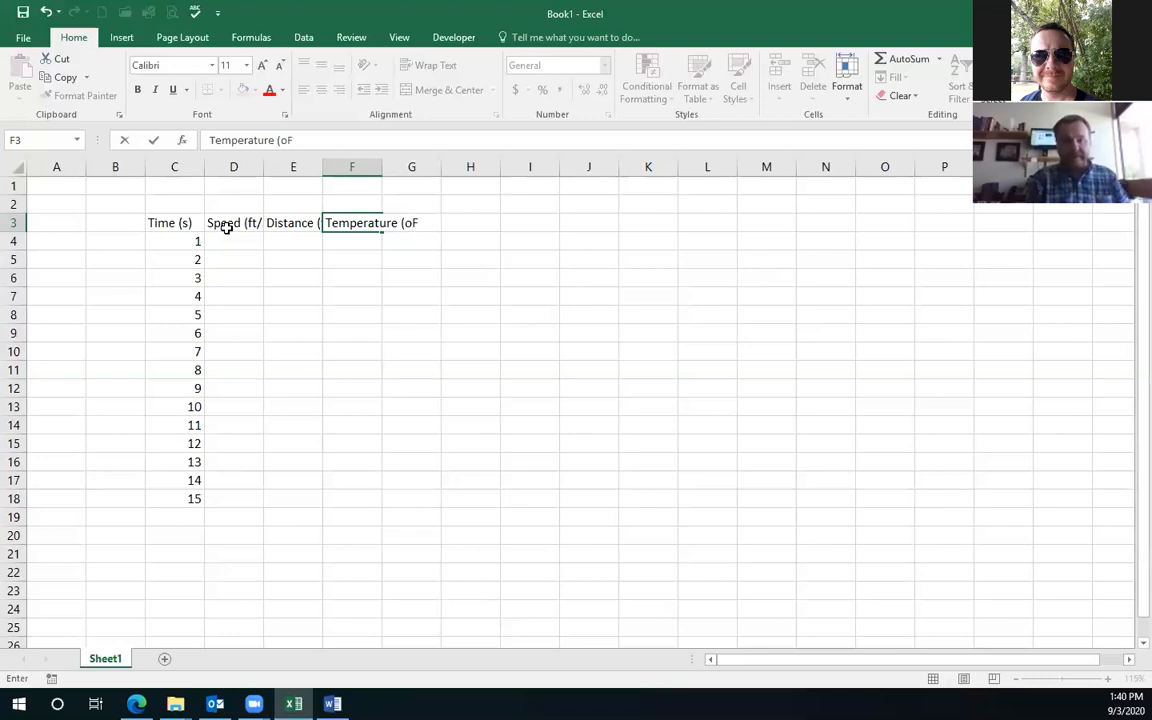
pyautogui.write(')')
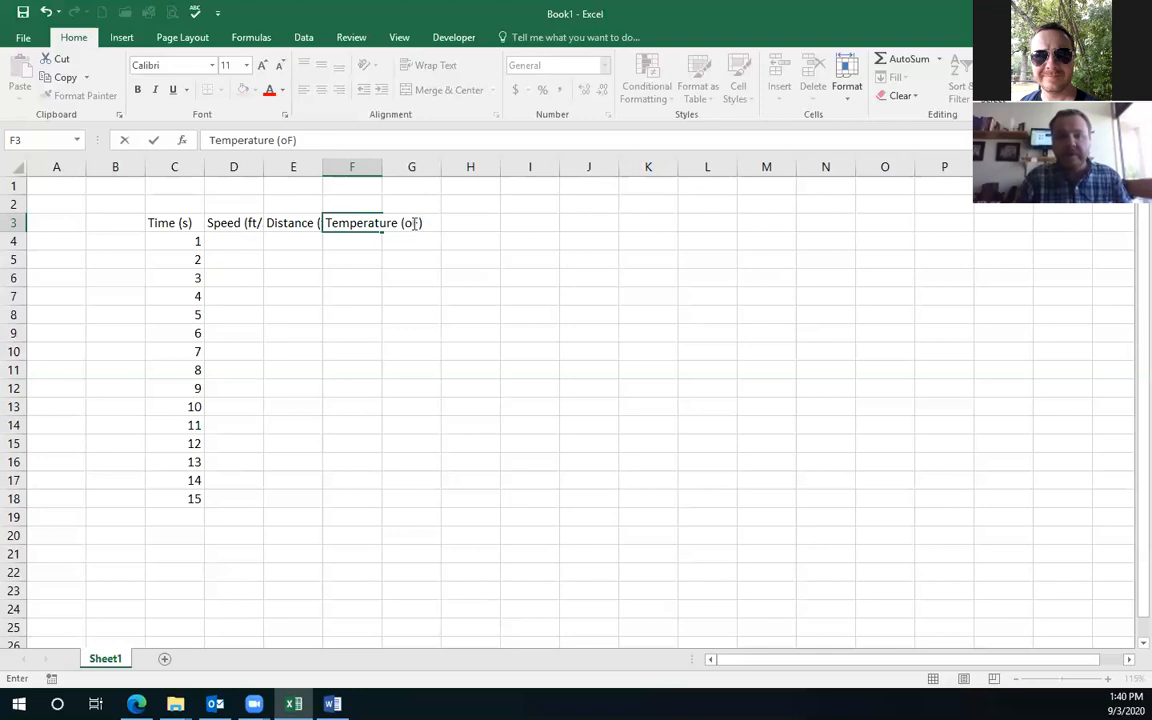
# - Format the letter "o" in the temperature header's unit as superscript to make a degree sign
pyautogui.moveTo(407, 223); pyautogui.dragTo(406, 223)
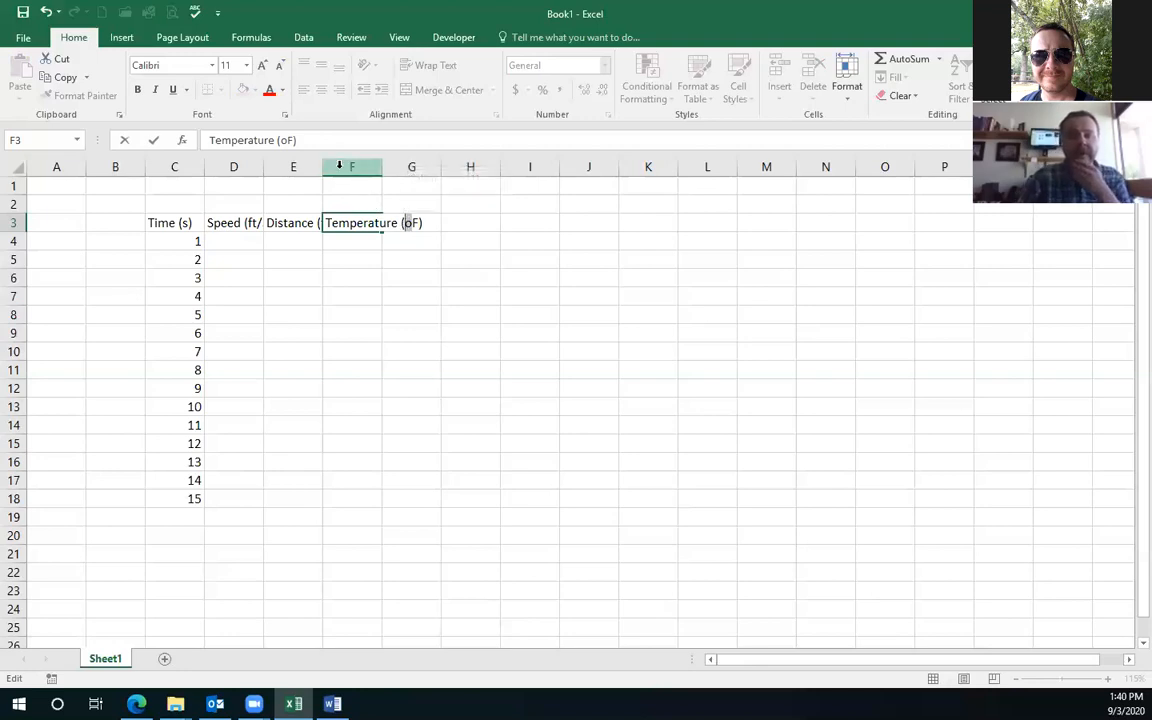
pyautogui.click(286, 117)
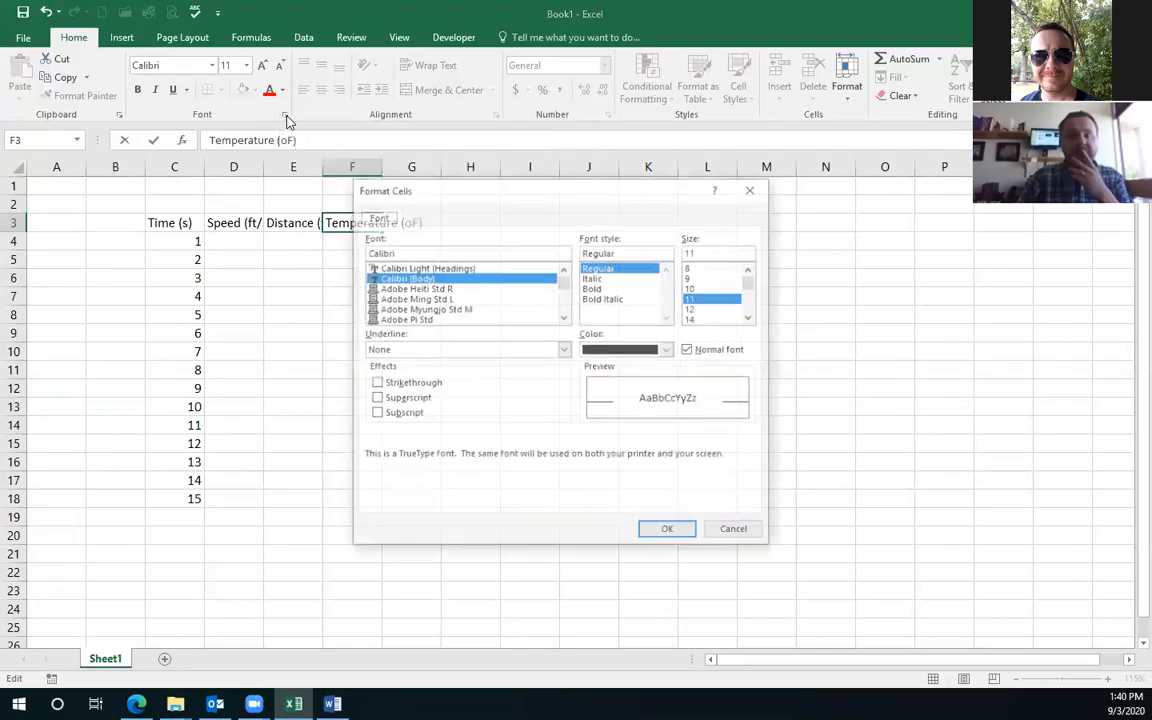
pyautogui.click(378, 400)
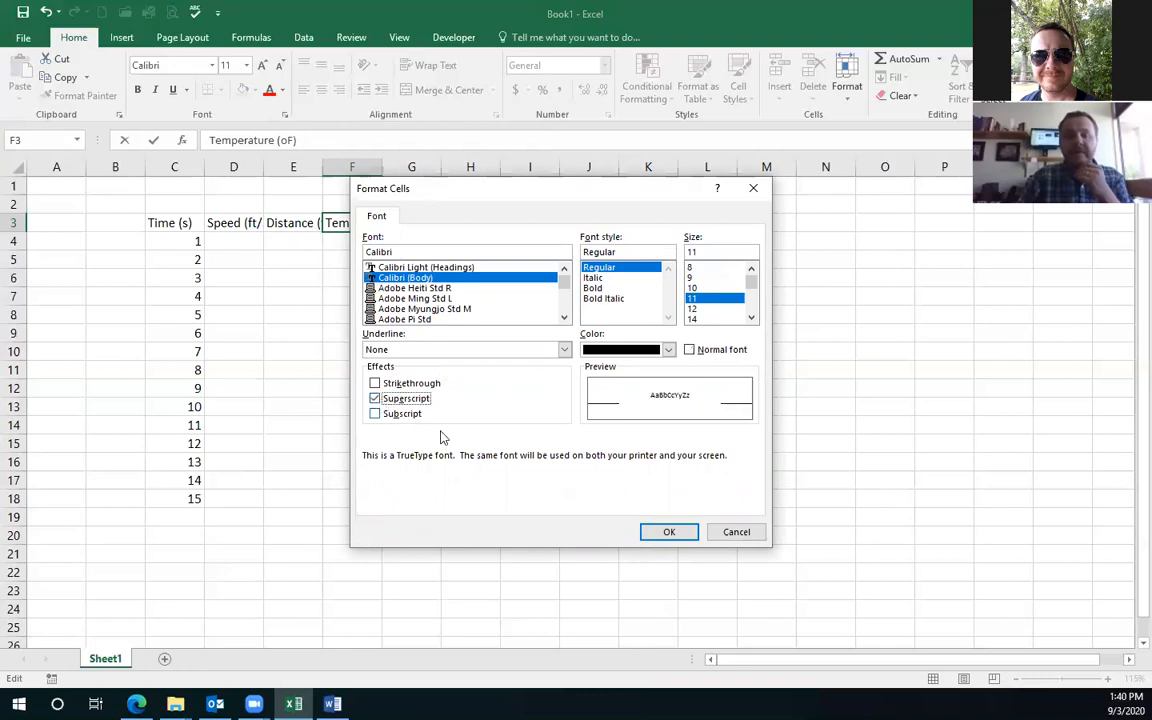
pyautogui.click(671, 531)
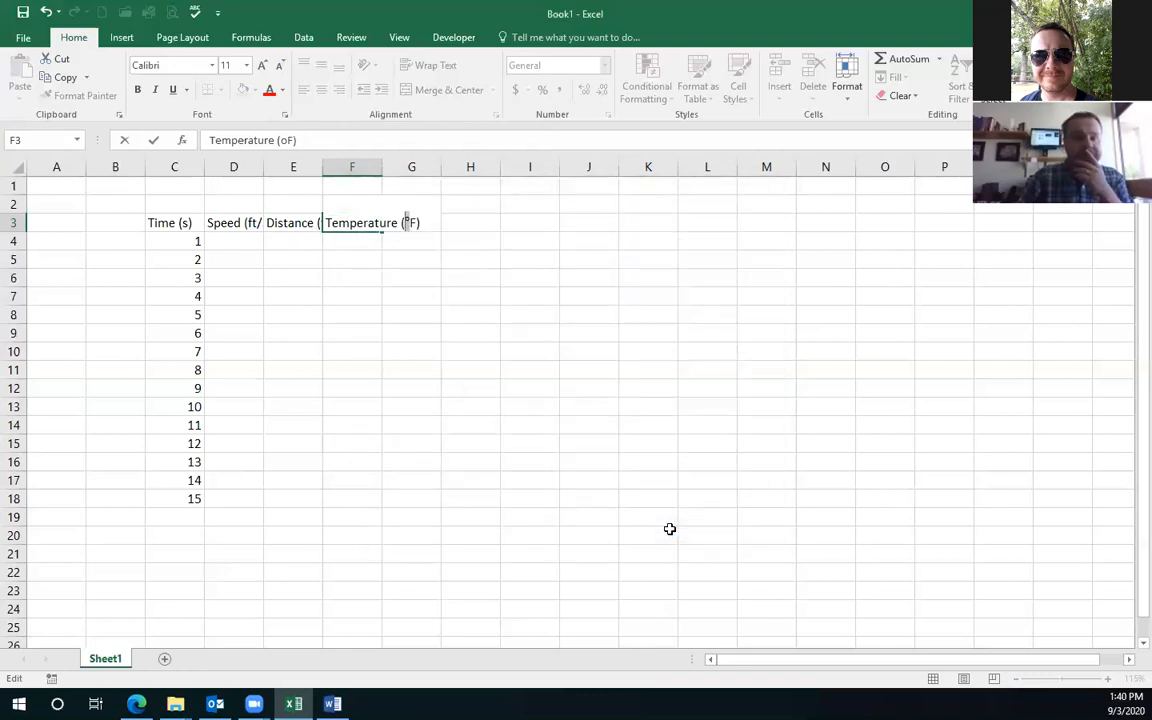
pyautogui.press('Return')
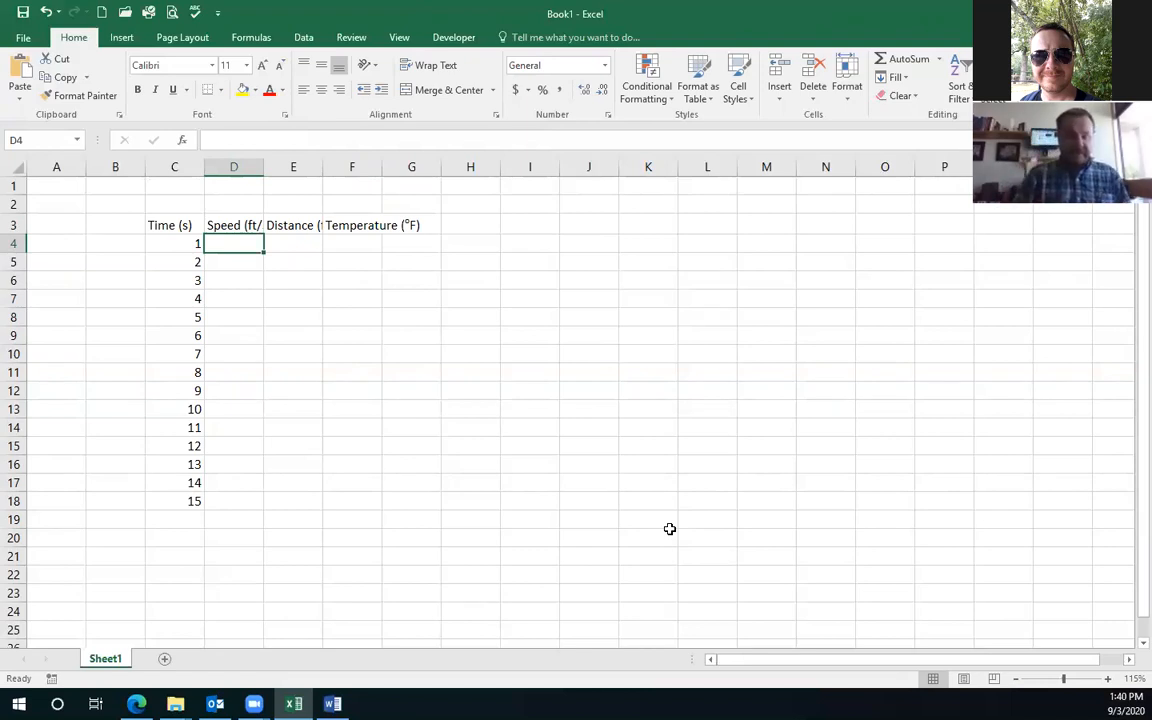
# - Calculate the speed in D4 with the formula =2*C4 and fill it down to D18
pyautogui.write('=')
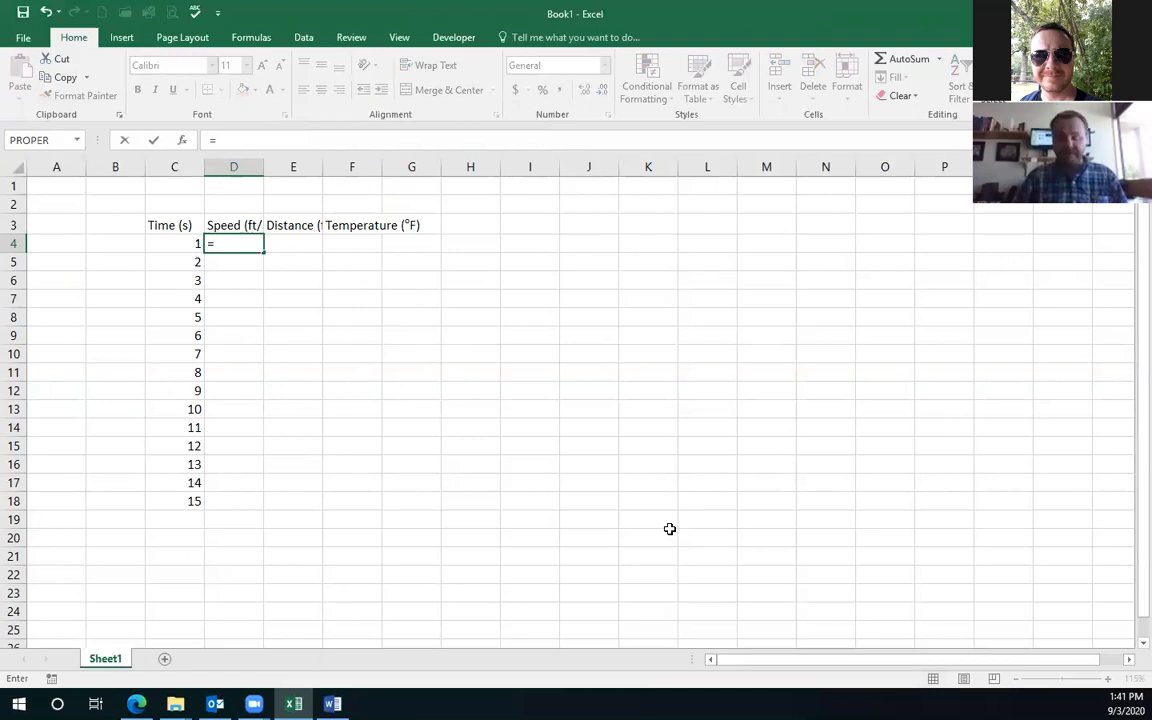
pyautogui.write('2*')
pyautogui.press('Left')
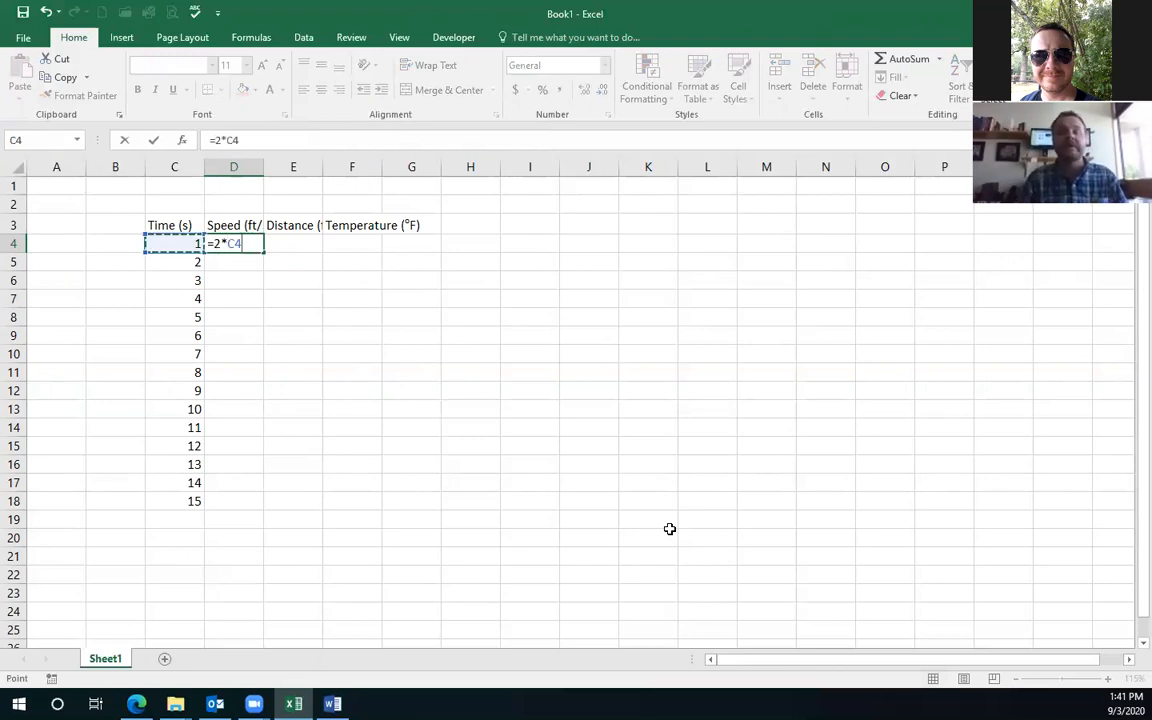
pyautogui.press('Return')
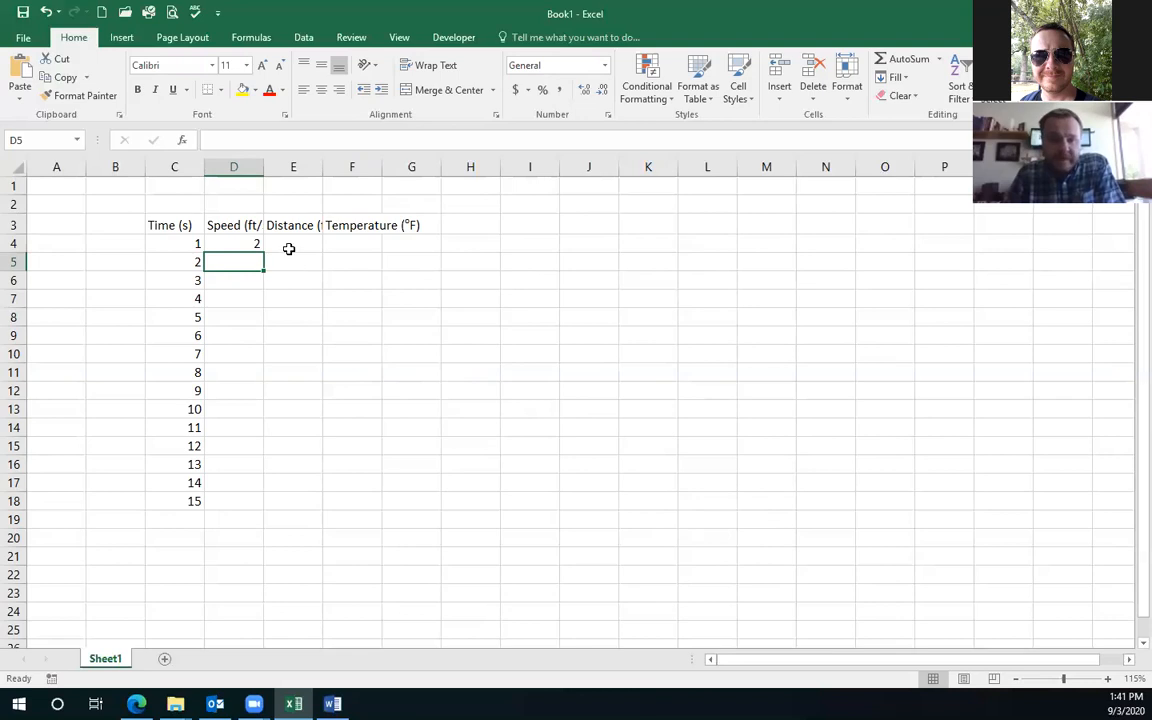
pyautogui.click(254, 241)
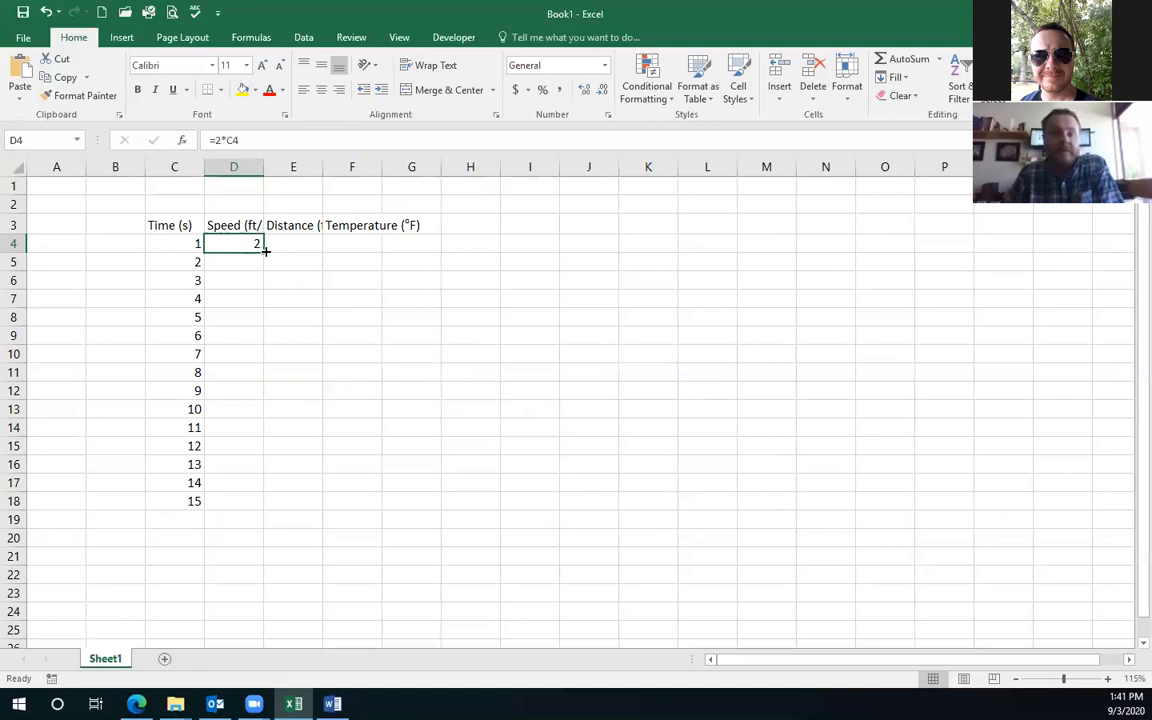
pyautogui.moveTo(264, 251); pyautogui.dragTo(258, 505)
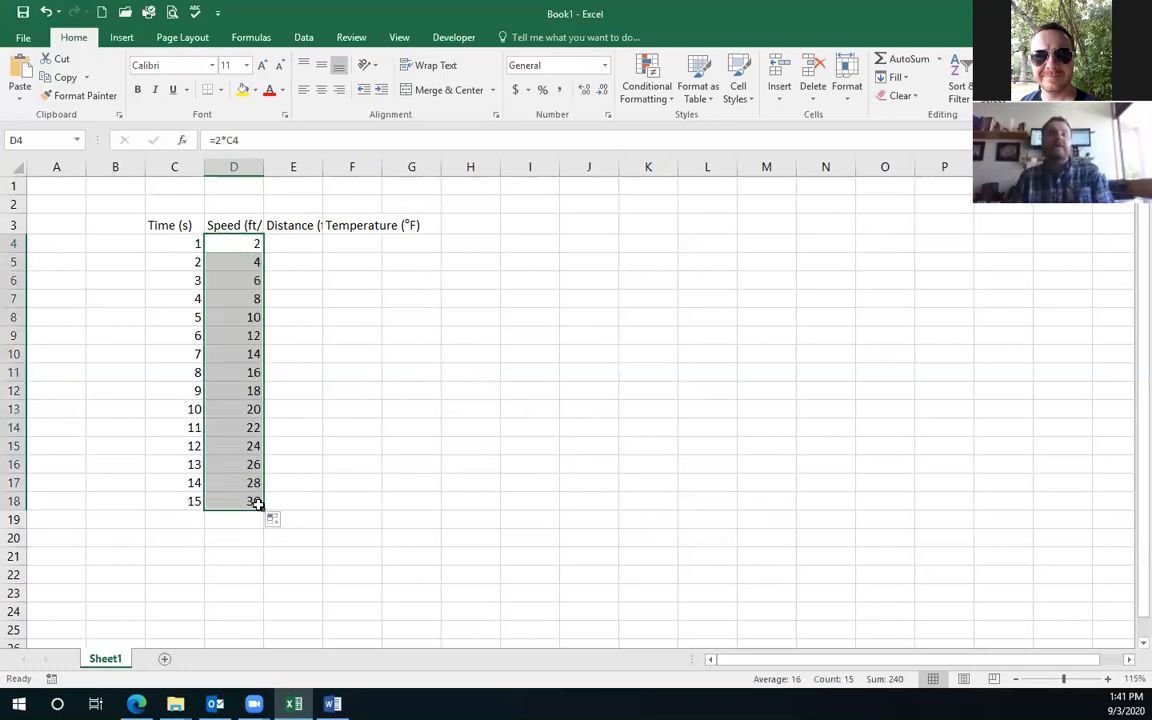
# - Calculate the distance in E4 with the formula =C4^2 and fill it down to E18
pyautogui.click(292, 240)
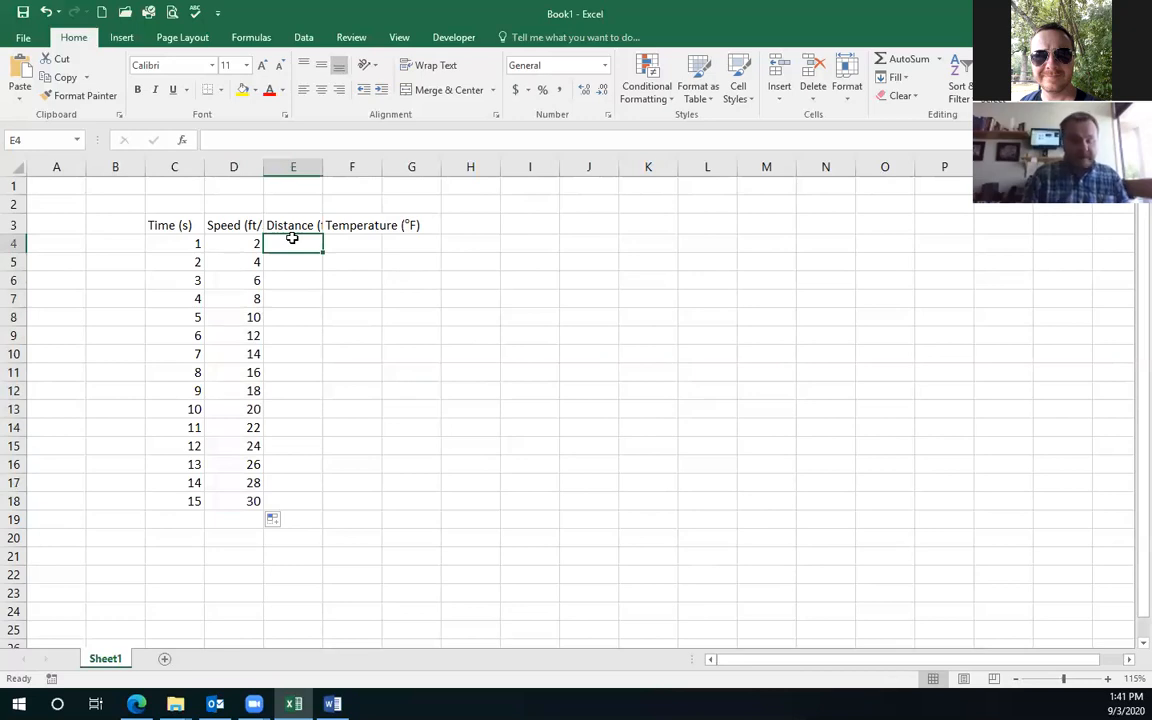
pyautogui.write('=')
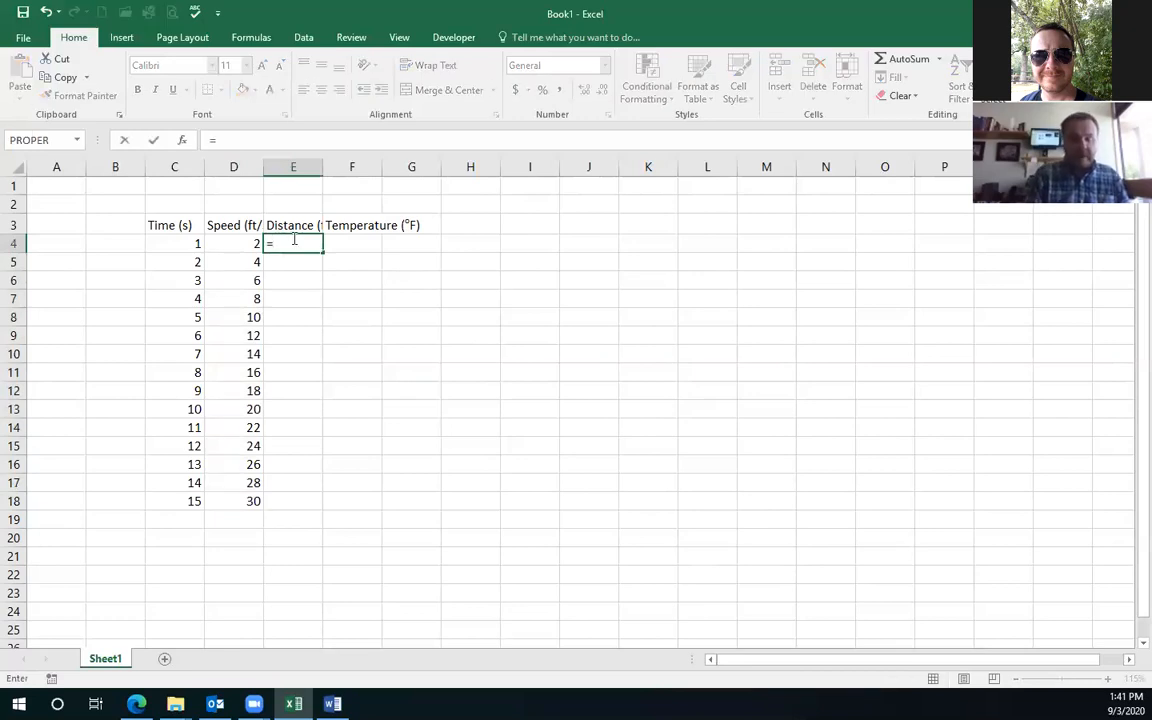
pyautogui.click(193, 244)
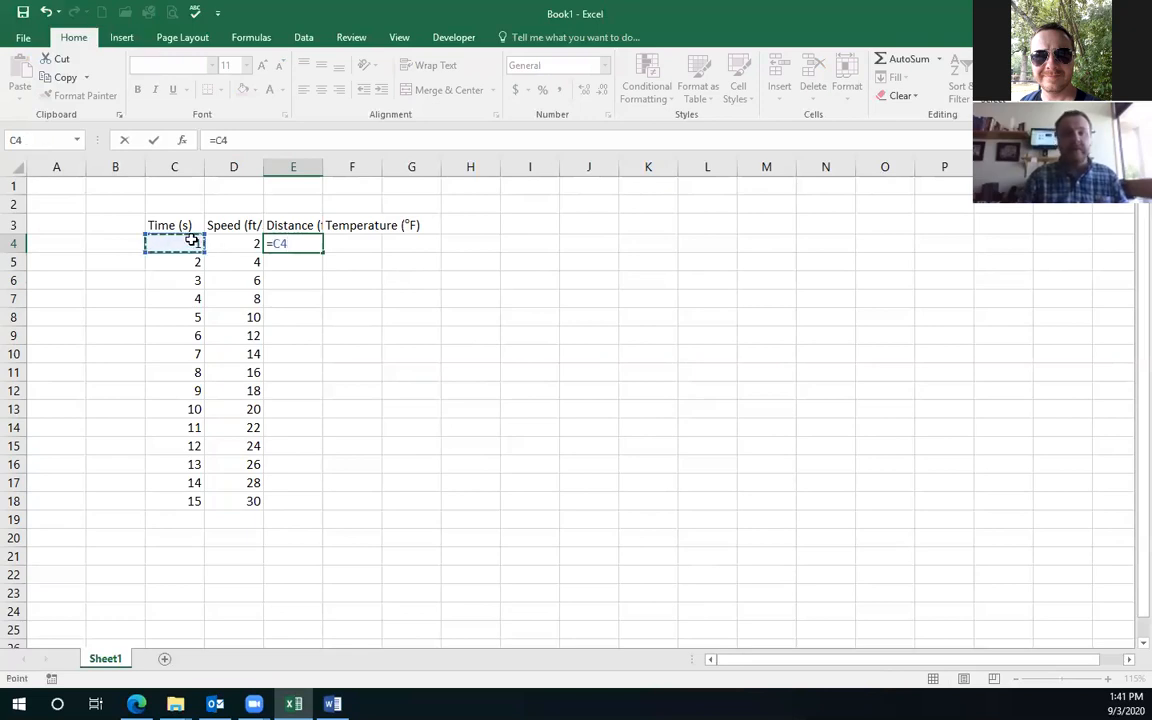
pyautogui.write('^')
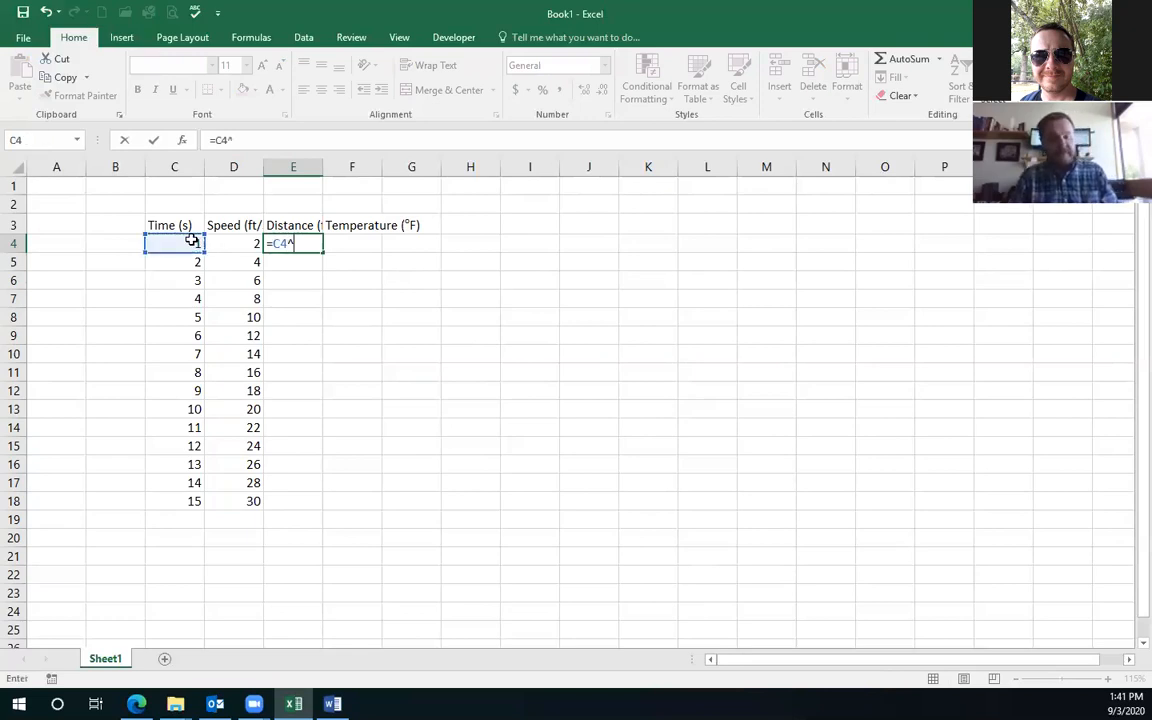
pyautogui.write('2')
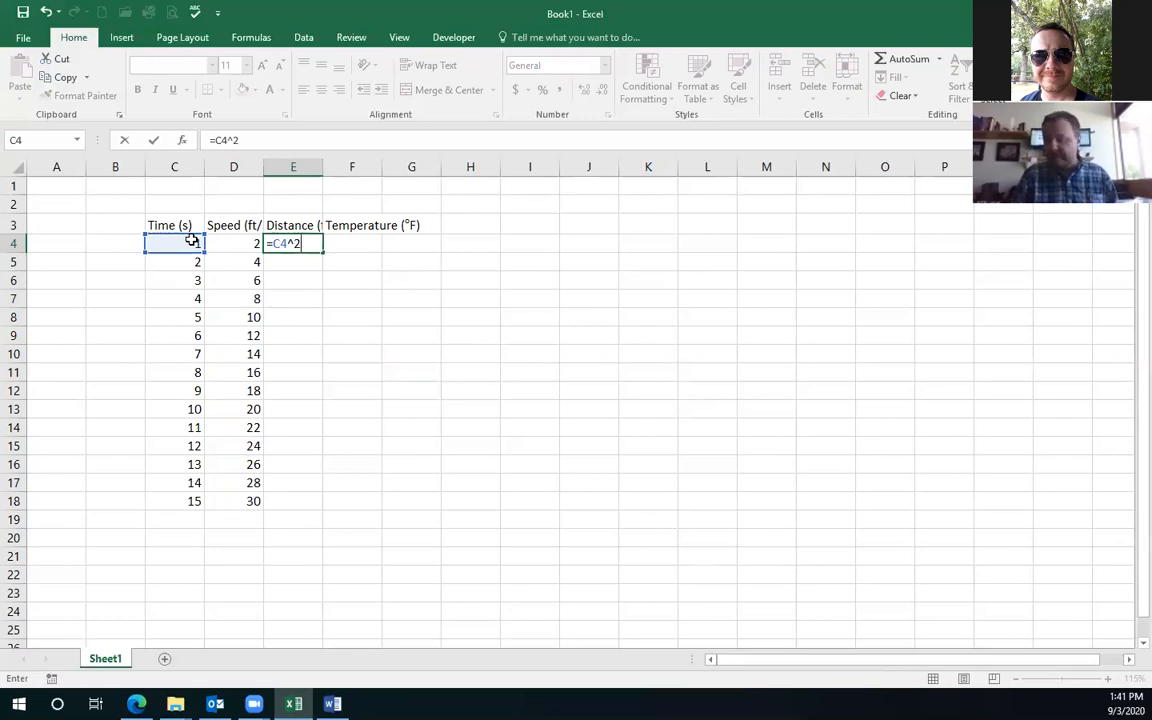
pyautogui.press('Return')
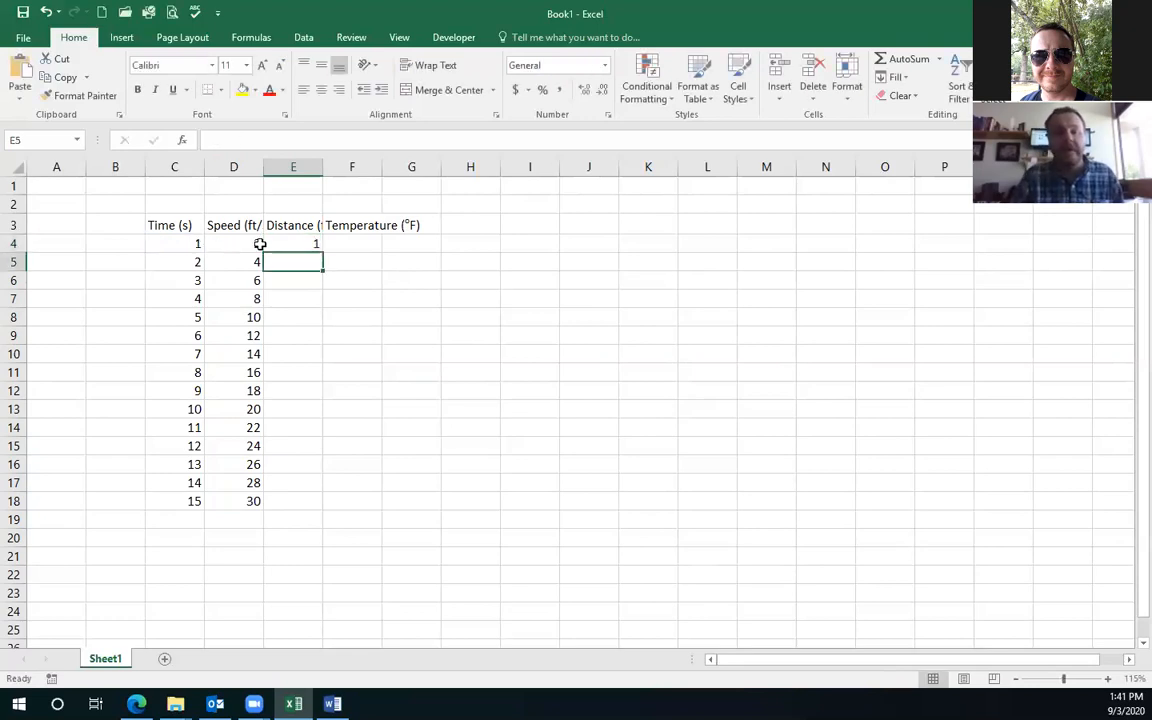
pyautogui.click(296, 243)
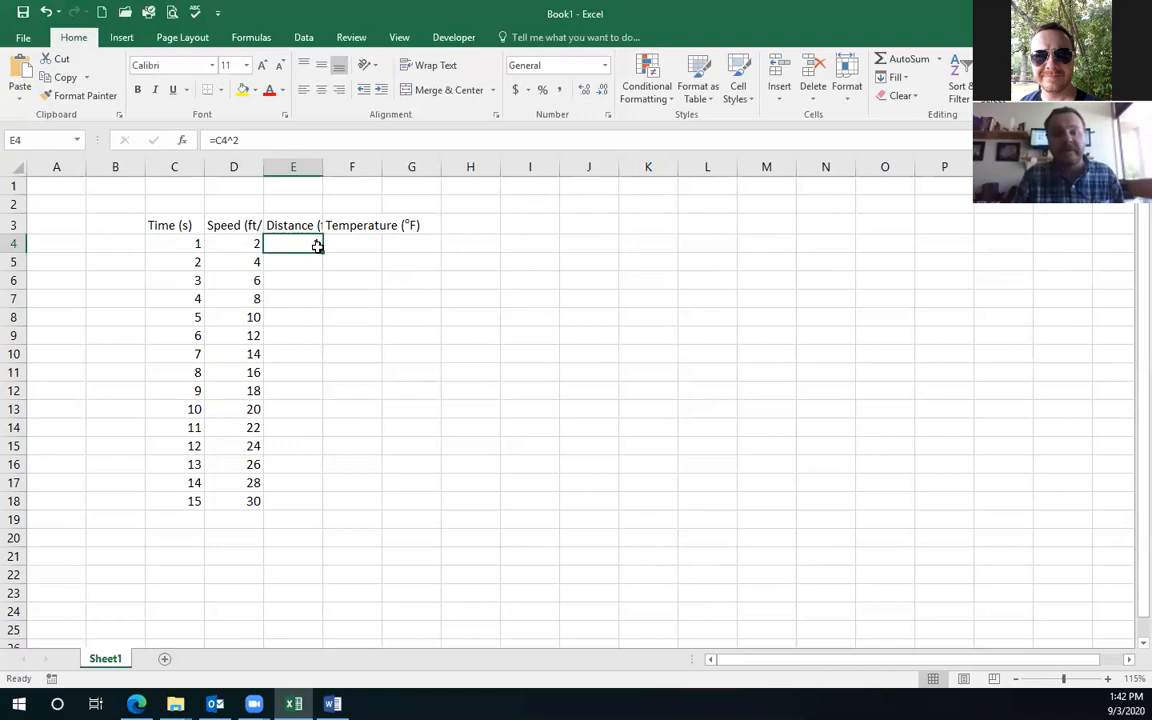
pyautogui.moveTo(321, 252); pyautogui.dragTo(319, 499)
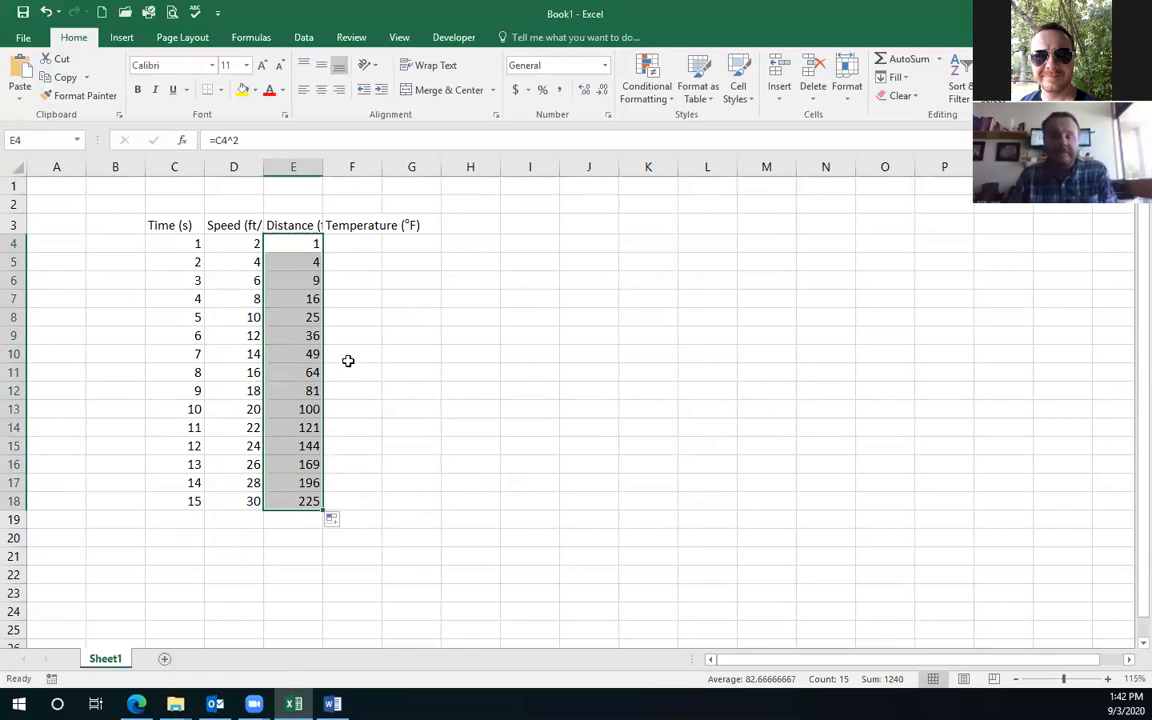
# - Enter the temperatures 60, 65, 70, 73 and 75 in cells F4 to F8
pyautogui.click(357, 244)
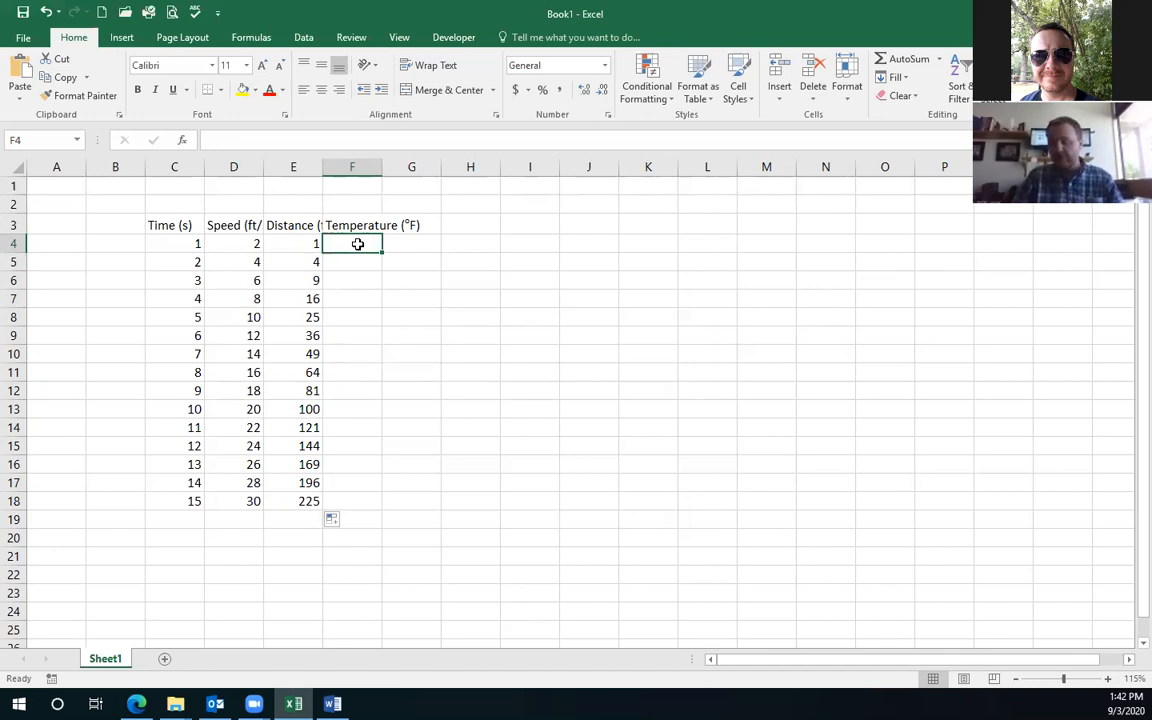
pyautogui.write('60')
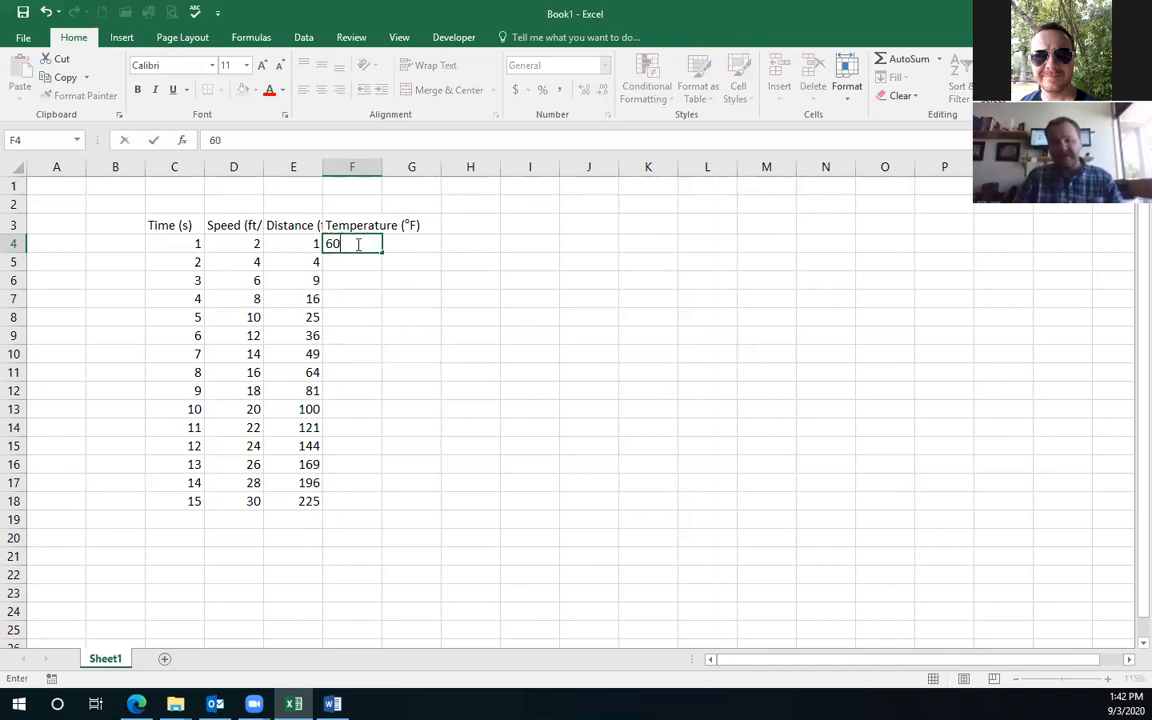
pyautogui.press('Return')
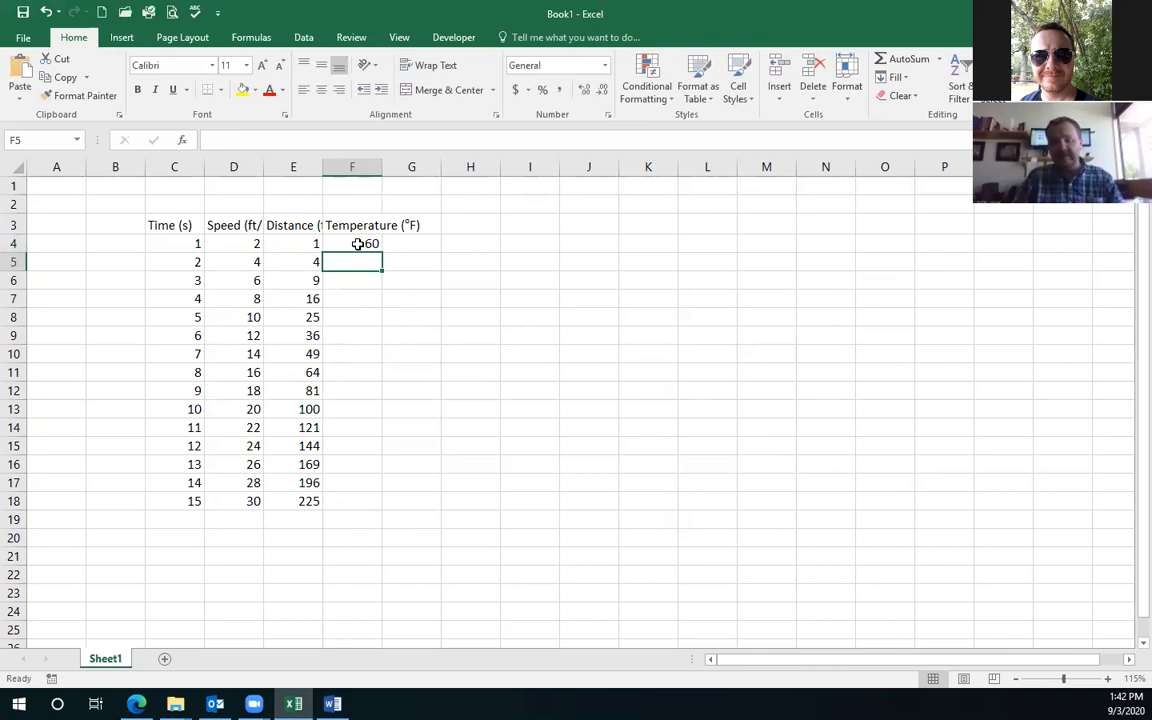
pyautogui.write('65')
pyautogui.press('Return')
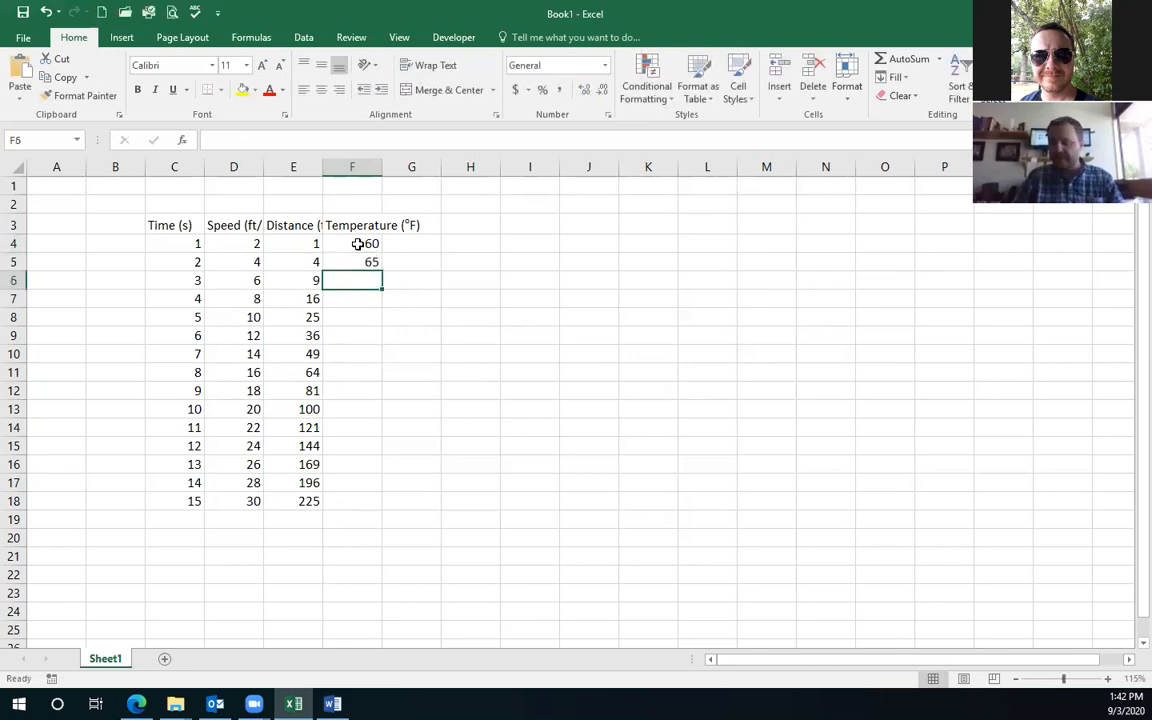
pyautogui.write('70')
pyautogui.press('Return')
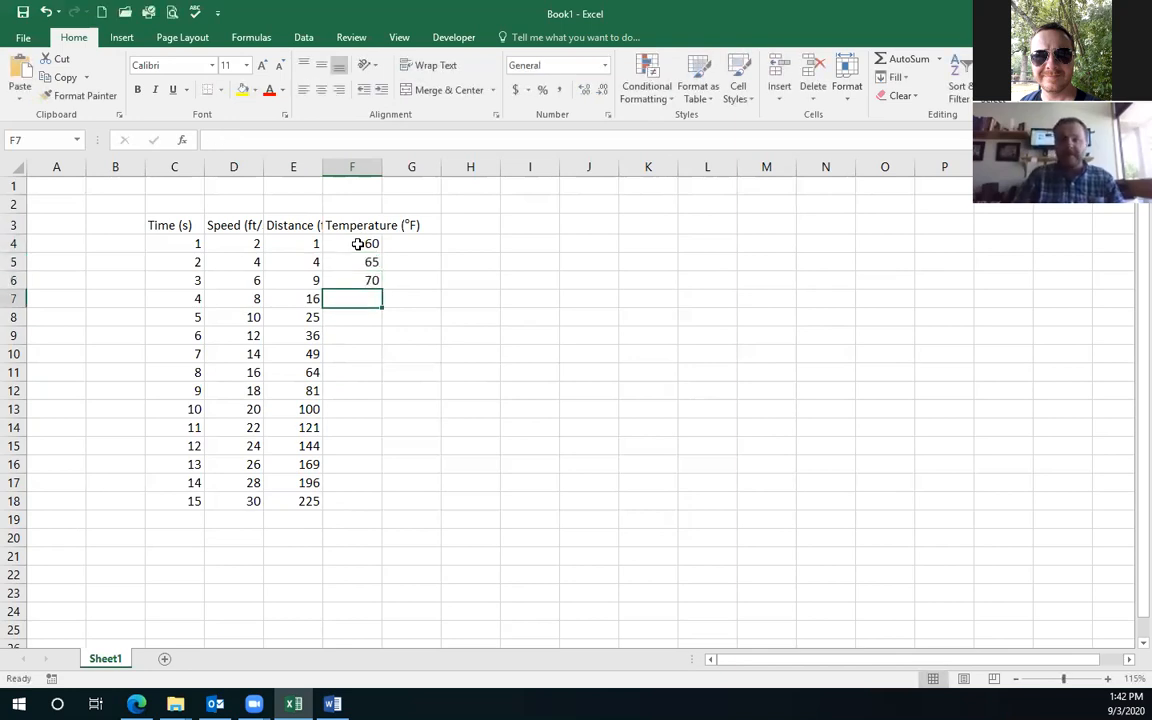
pyautogui.write('73')
pyautogui.press('Return')
pyautogui.write('75')
pyautogui.press('Return')
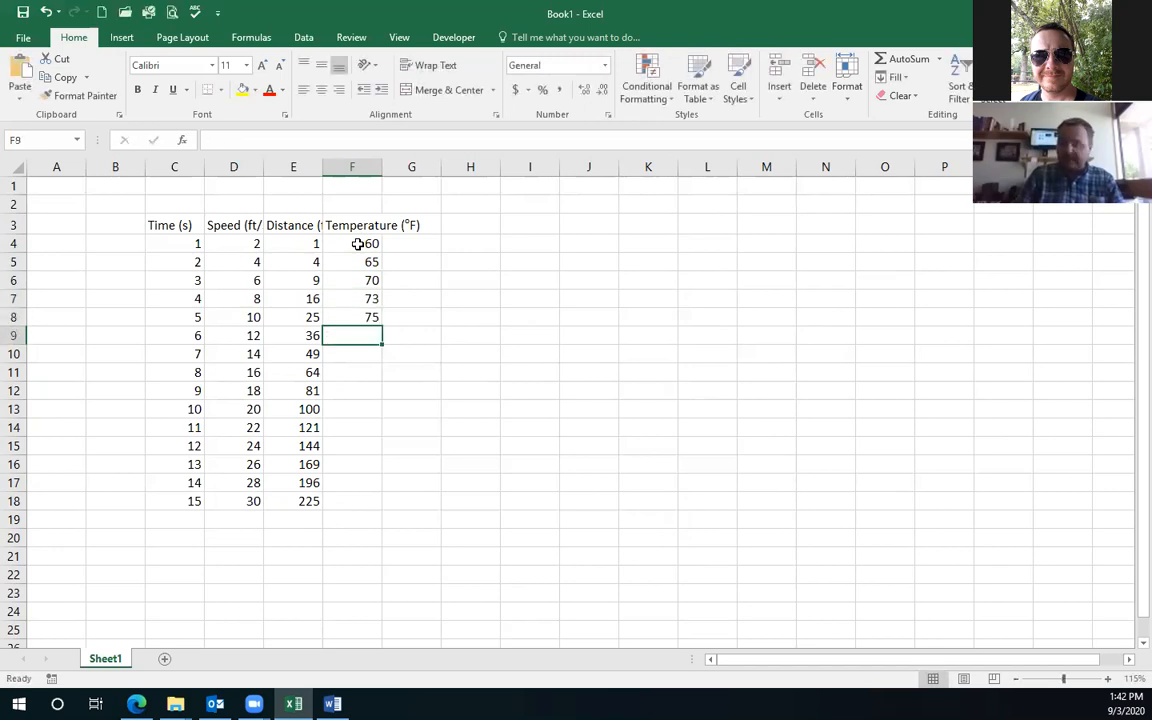
# - Enter the temperatures 77, 78, 79, 80 and 82 in cells F9 to F13
pyautogui.write('77')
pyautogui.press('Return')
pyautogui.write('78')
pyautogui.press('Return')
pyautogui.write('79')
pyautogui.press('Return')
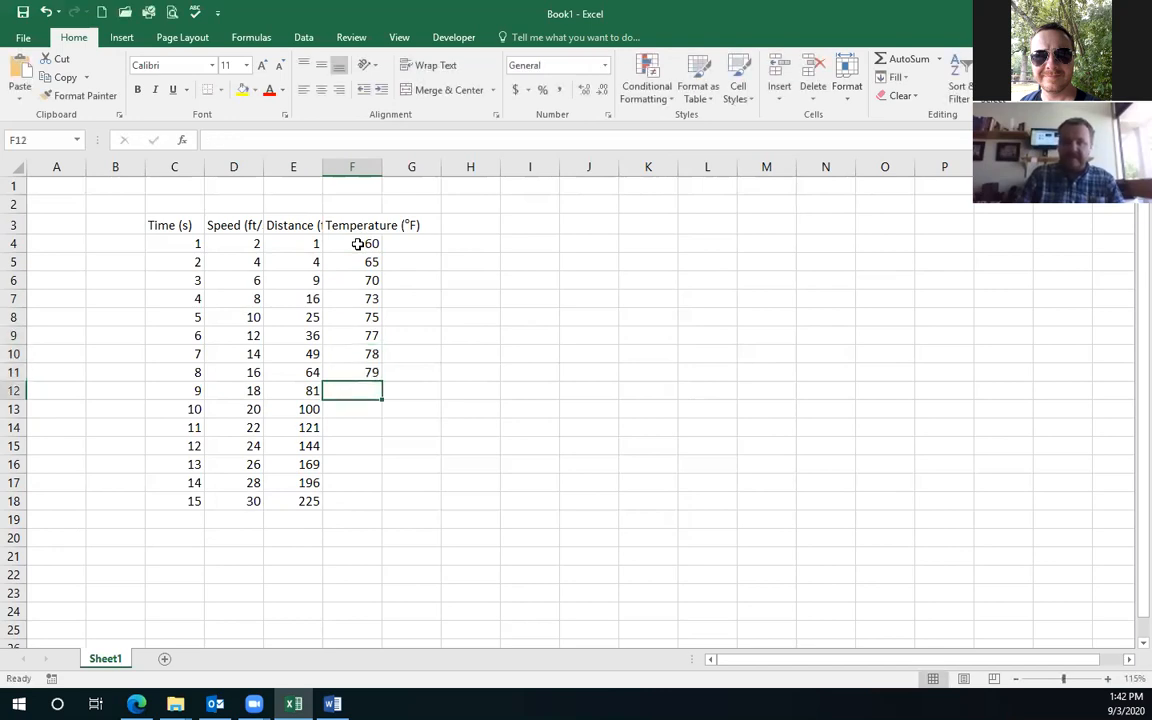
pyautogui.write('80')
pyautogui.press('Return')
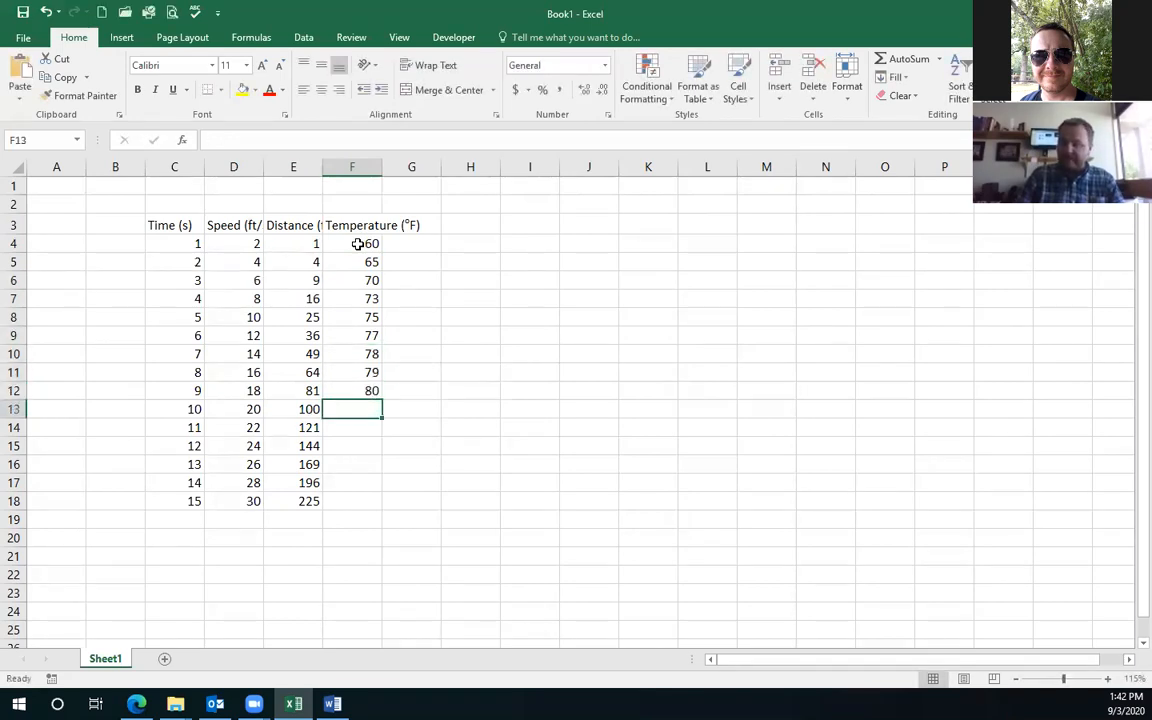
pyautogui.write('82')
pyautogui.press('Return')
# - Enter the temperatures 85, 86, 87, 88 and 90 in cells F14 to F18
pyautogui.write('85')
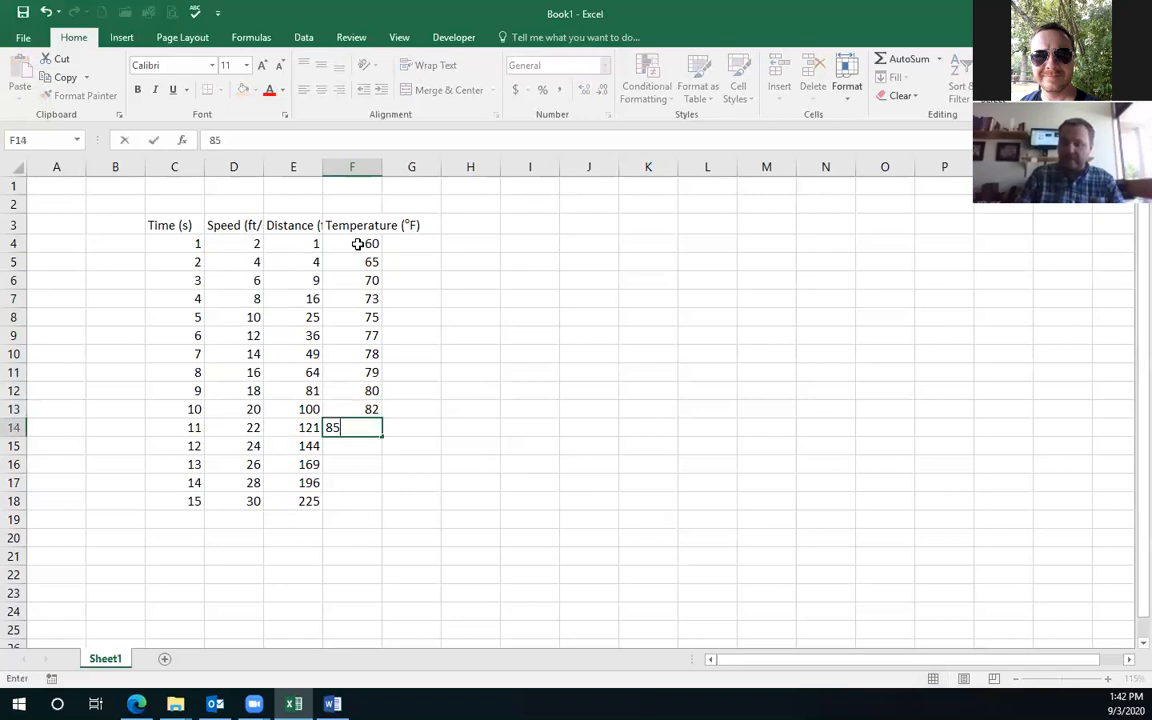
pyautogui.press('Return')
pyautogui.write('86')
pyautogui.press('Return')
pyautogui.write('87')
pyautogui.press('Return')
pyautogui.write('88')
pyautogui.press('Return')
pyautogui.write('90')
pyautogui.press('Return')
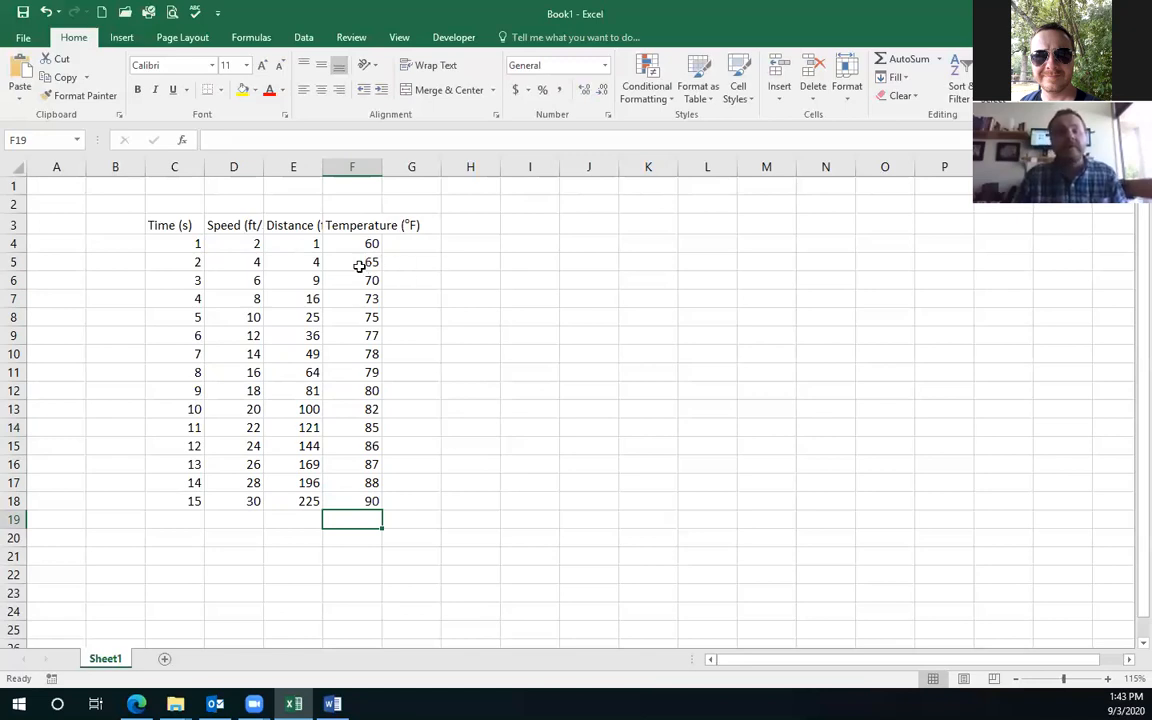
pyautogui.click(122, 38)
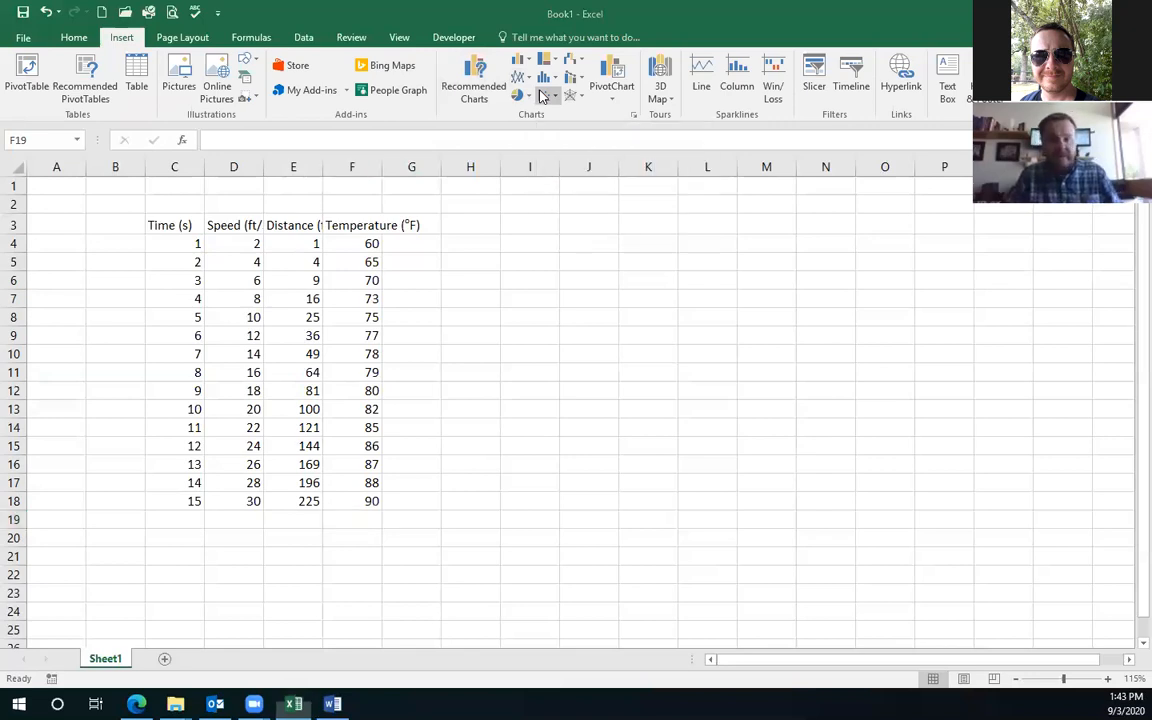
pyautogui.hotkey('alt', 'Tab')
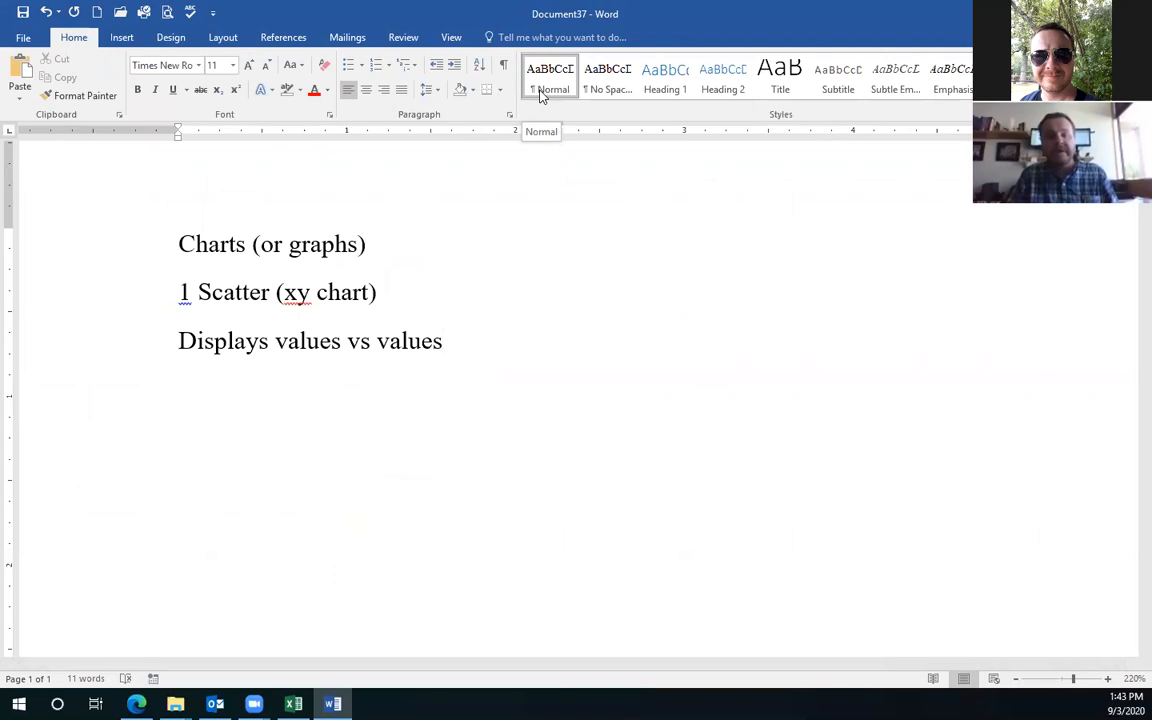
pyautogui.hotkey('alt', 'Tab')
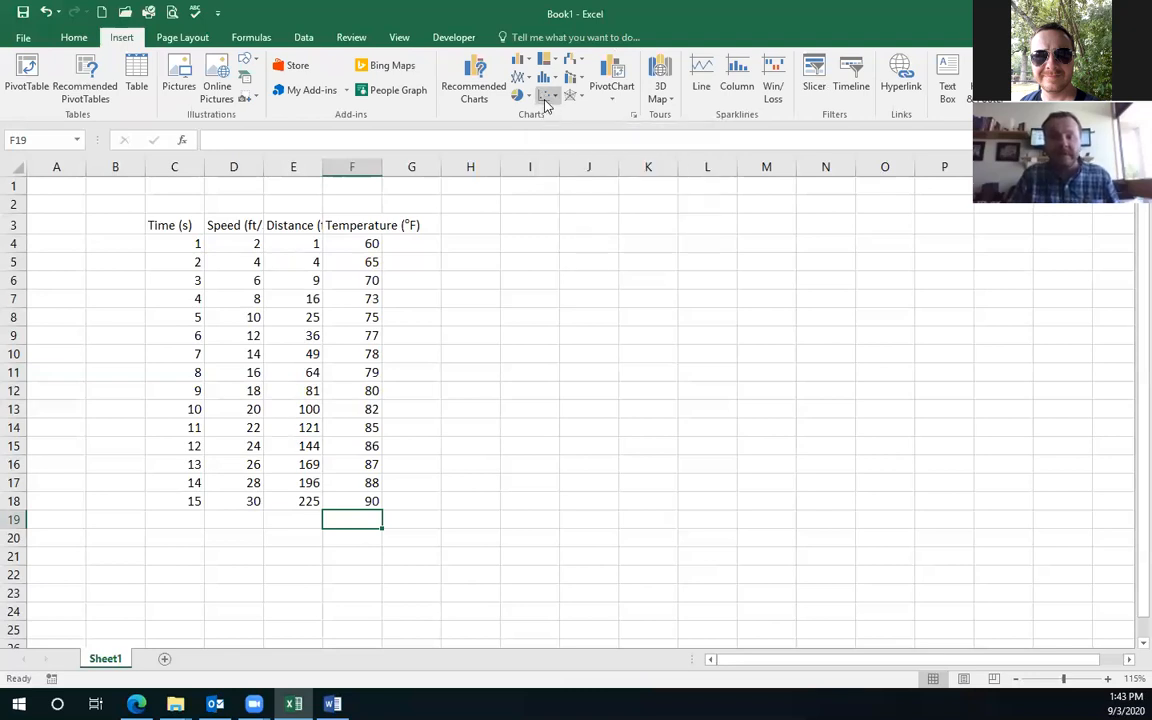
pyautogui.click(546, 102)
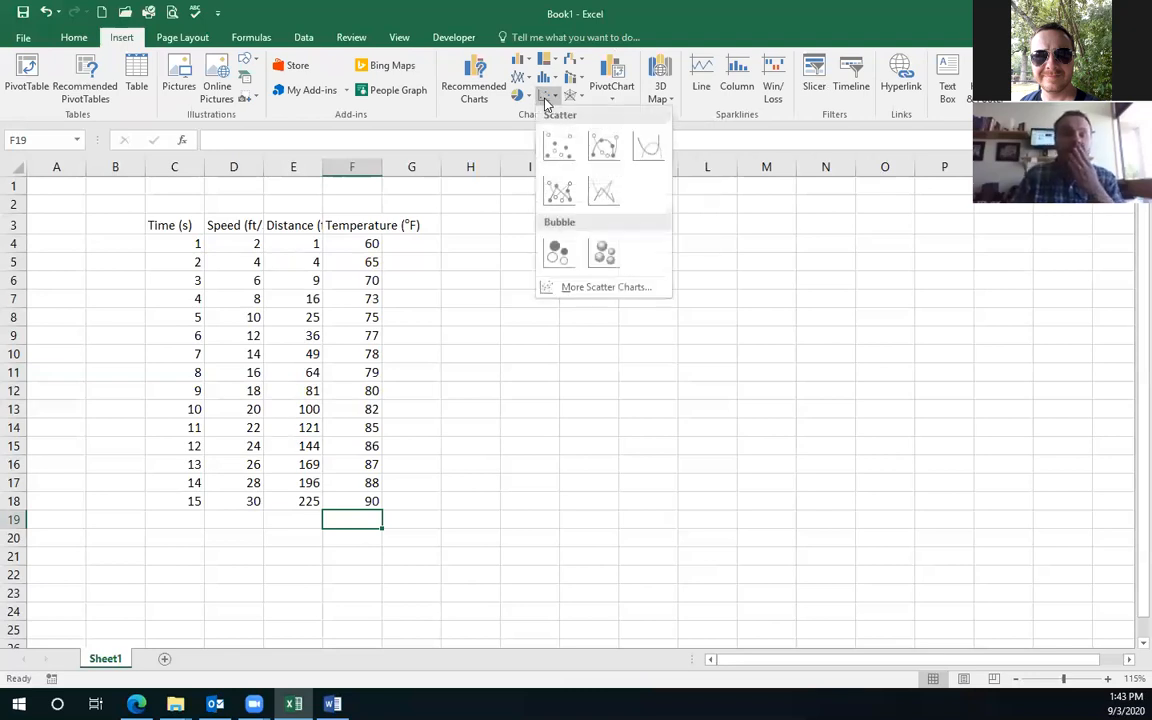
pyautogui.click(556, 148)
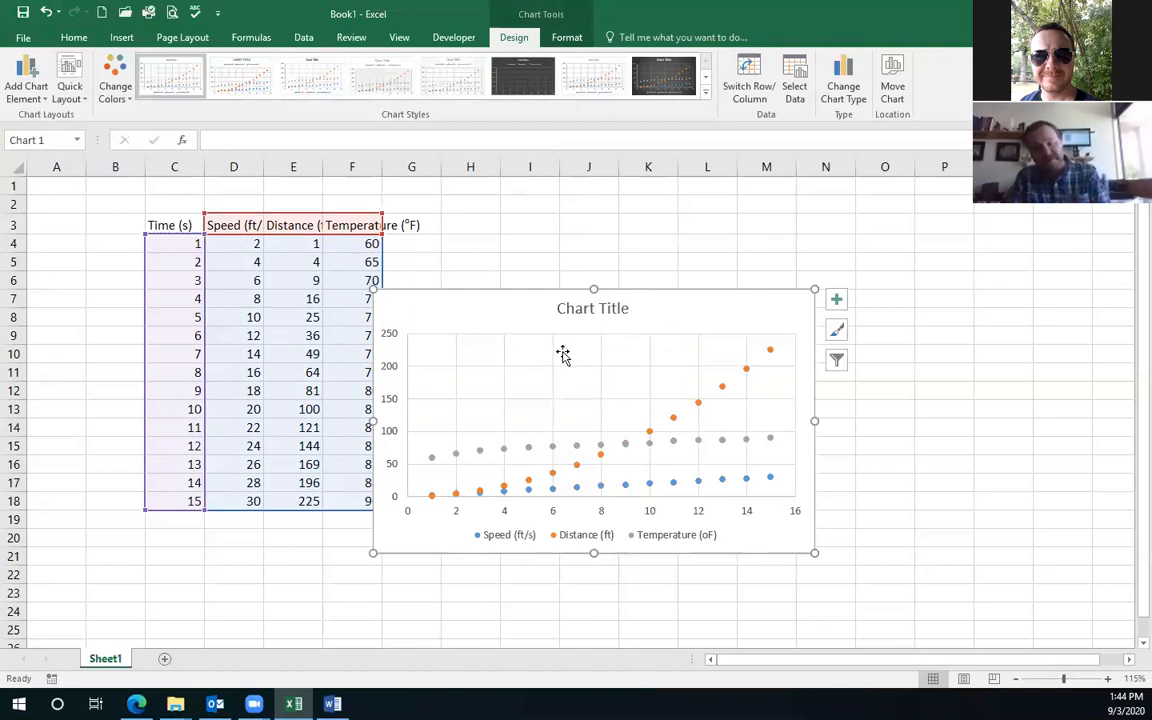
pyautogui.press('Delete')
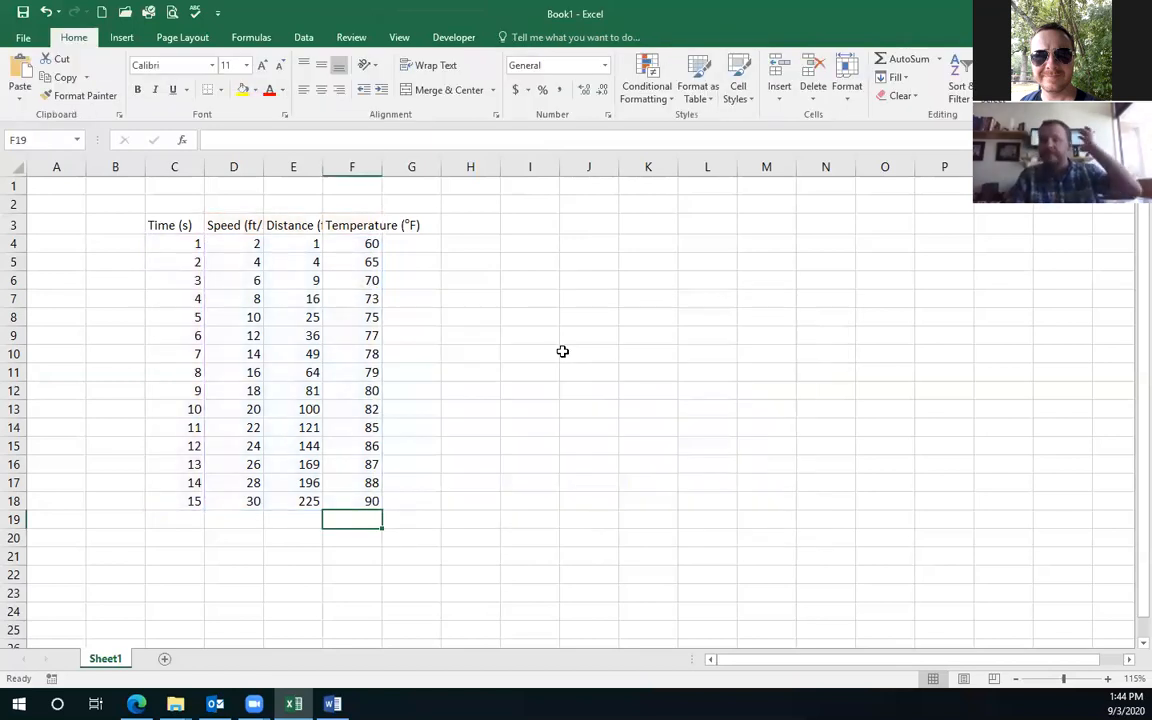
# - Insert a blank markers-only scatter chart from empty cell I4 and move it beside the data table
pyautogui.click(538, 240)
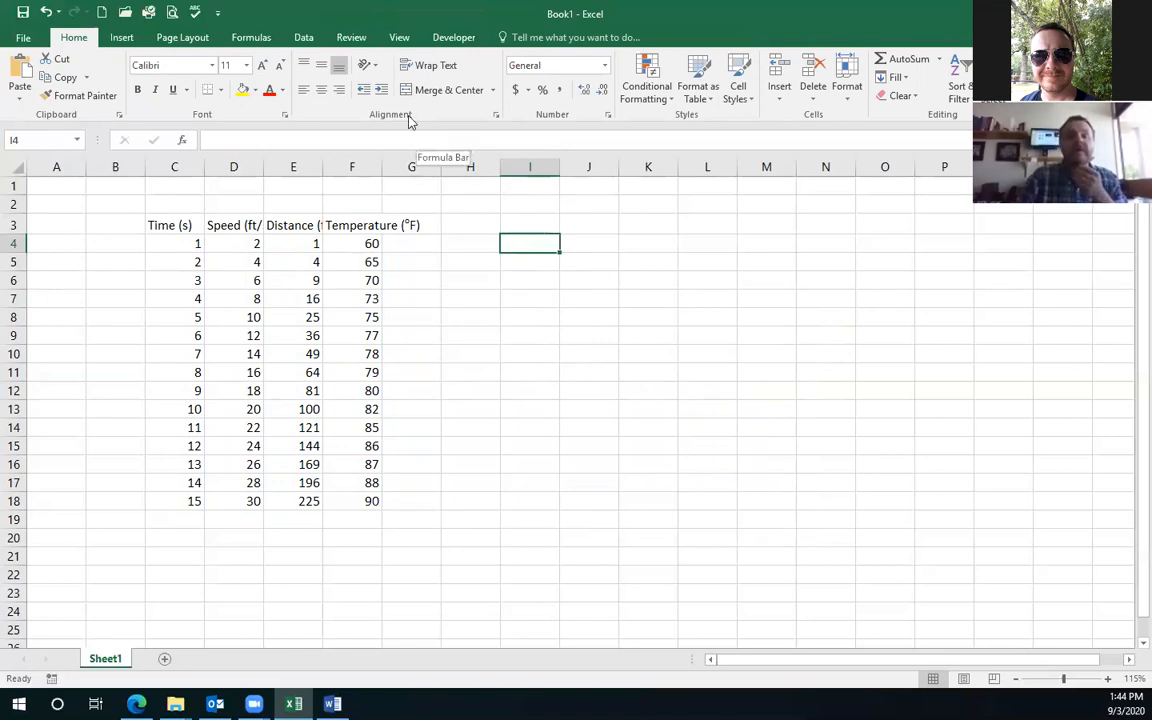
pyautogui.click(116, 44)
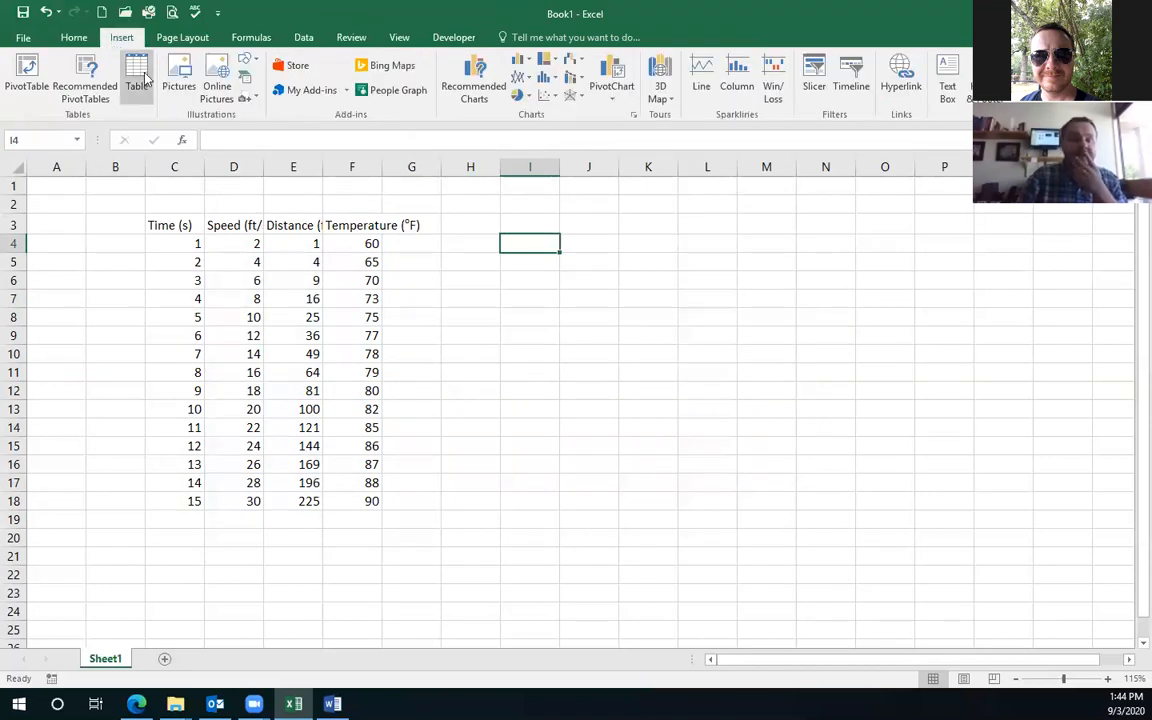
pyautogui.click(542, 96)
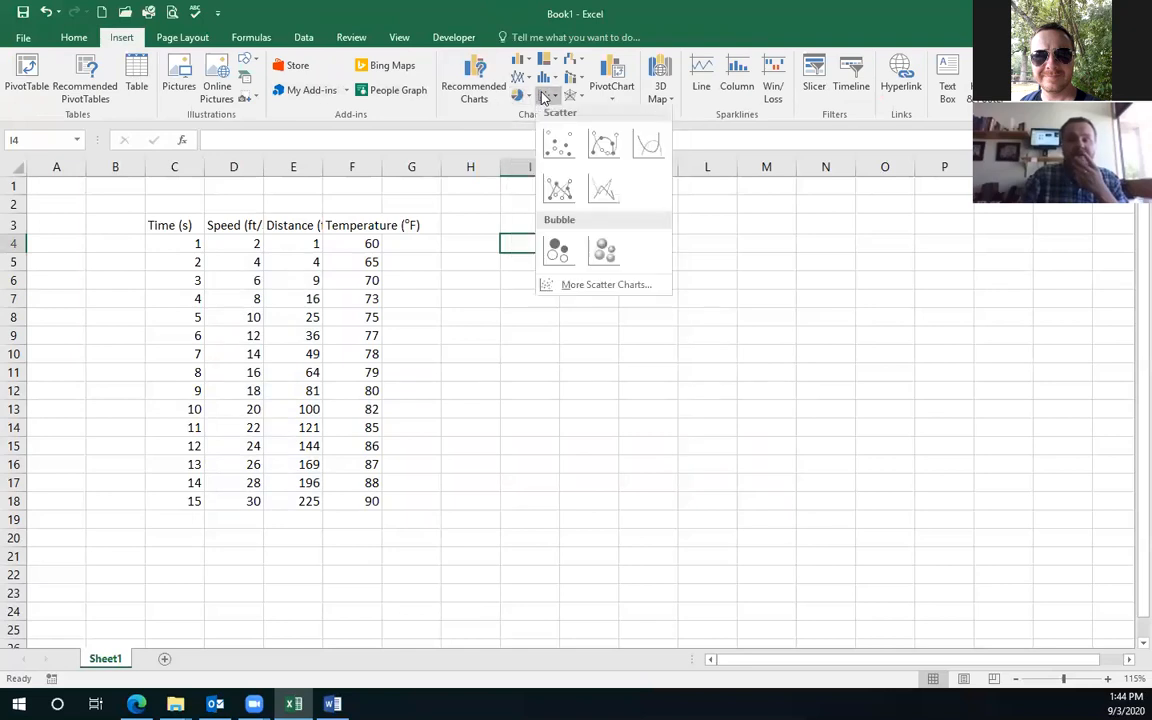
pyautogui.click(549, 152)
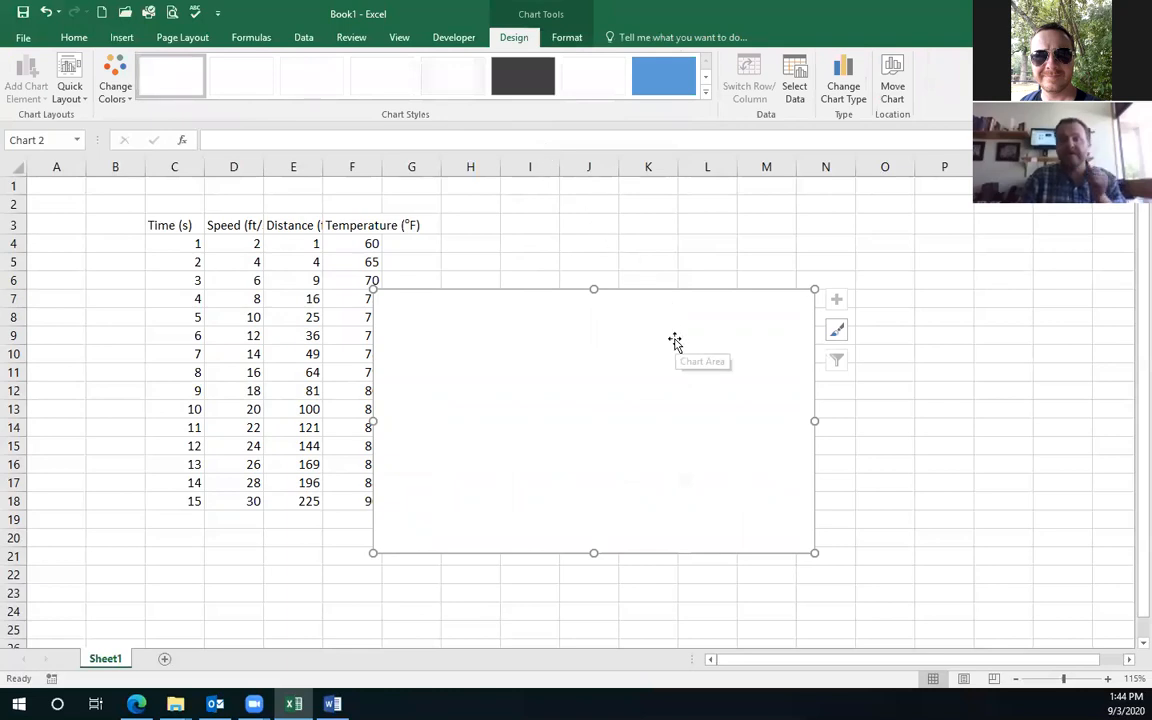
pyautogui.moveTo(676, 337); pyautogui.dragTo(710, 285)
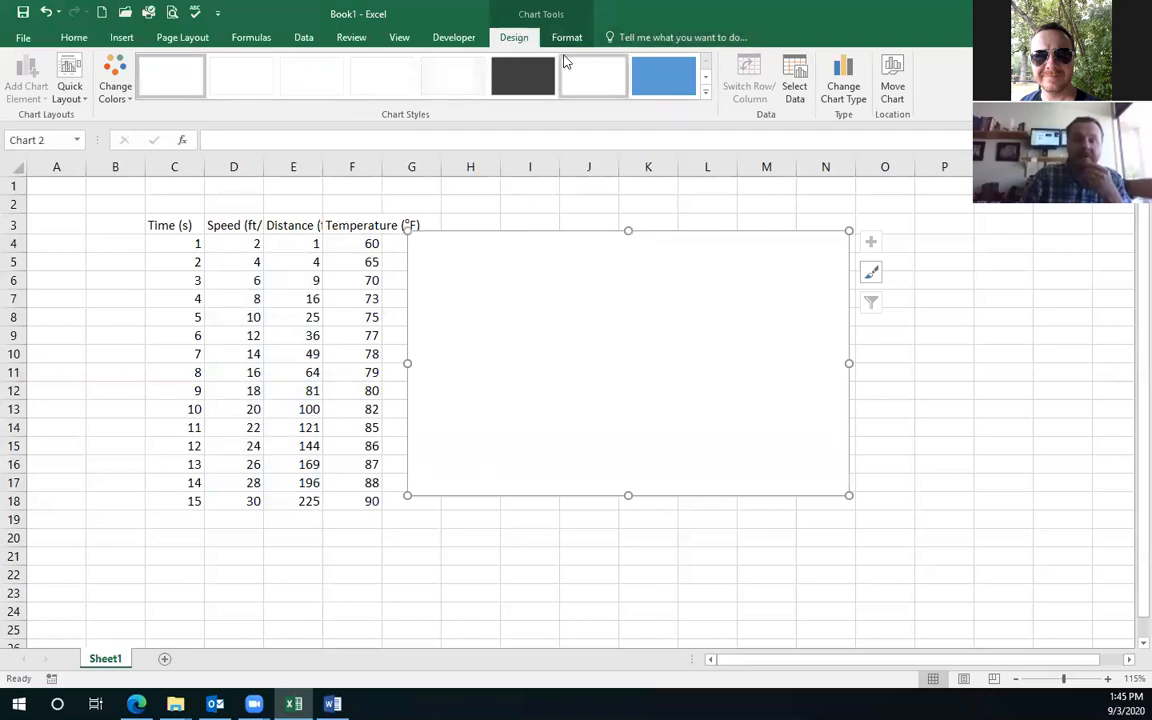
# - Select the blank scatter chart and open its data source settings
pyautogui.click(541, 204)
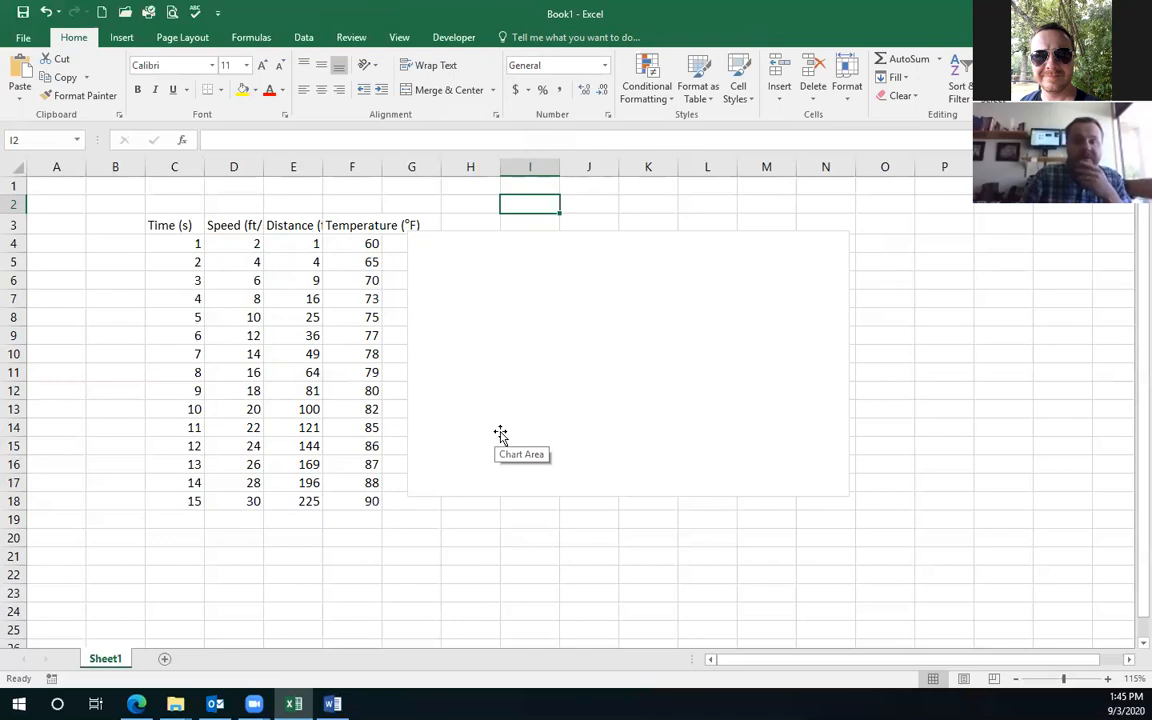
pyautogui.click(503, 293)
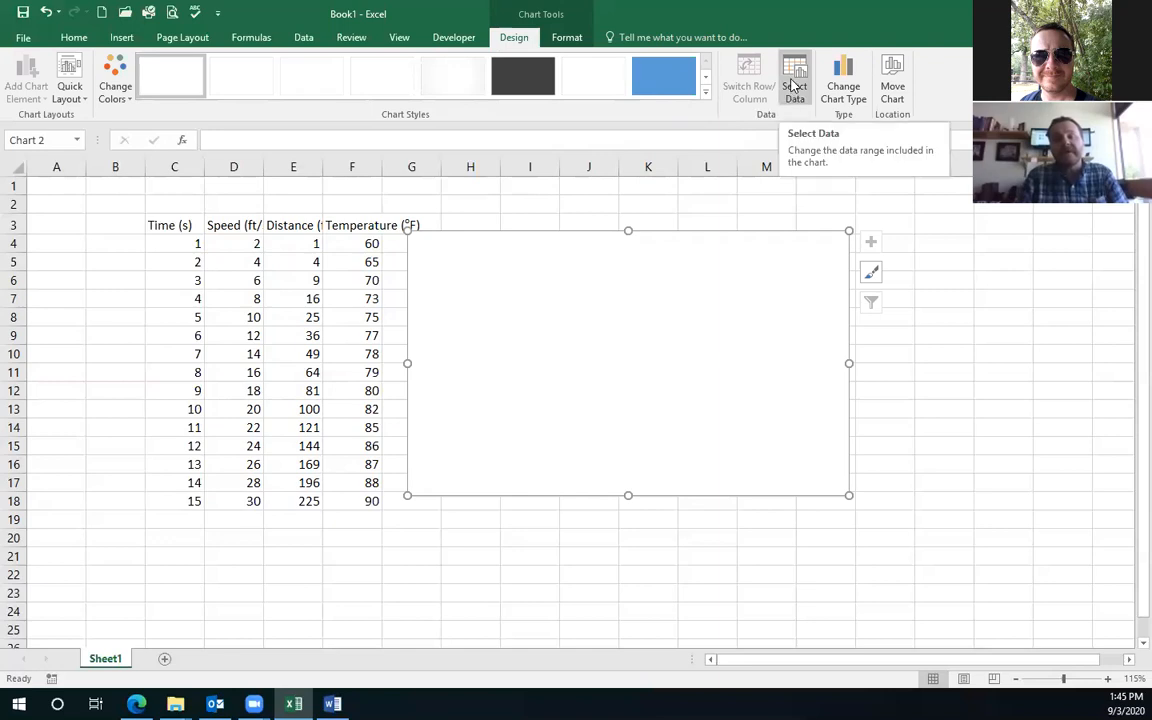
pyautogui.click(793, 88)
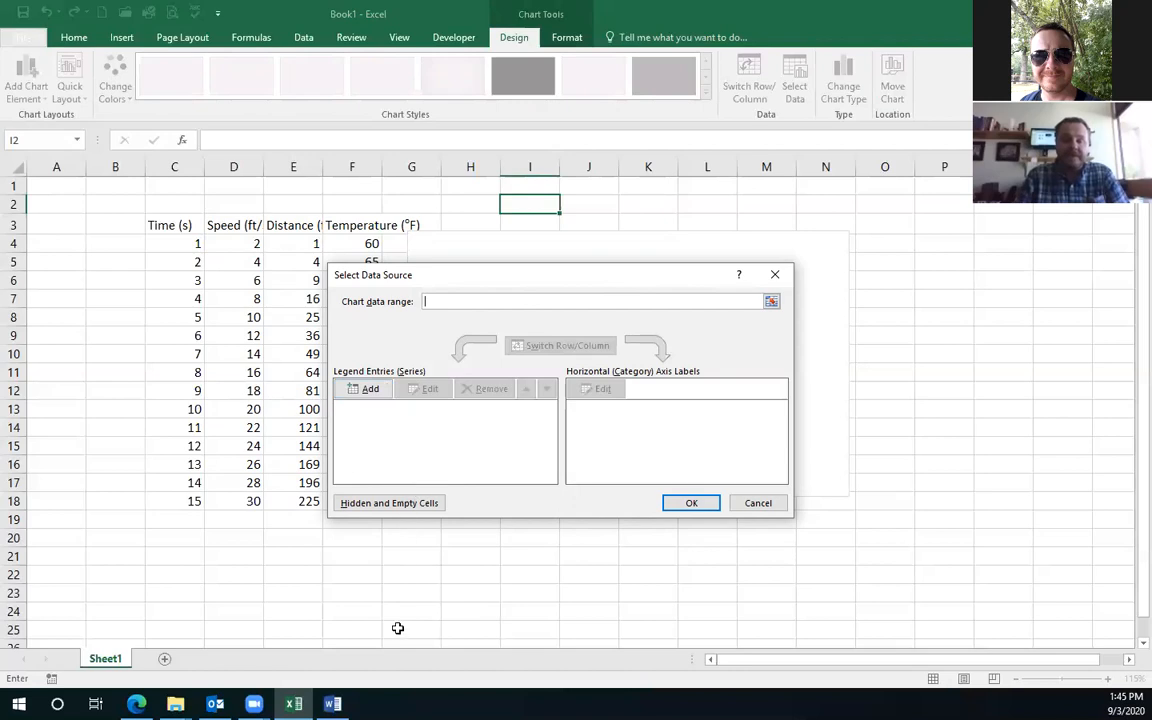
# - Switch to Word and add the note line "Series = collection of values (xy) for display" below the existing notes
pyautogui.click(333, 704)
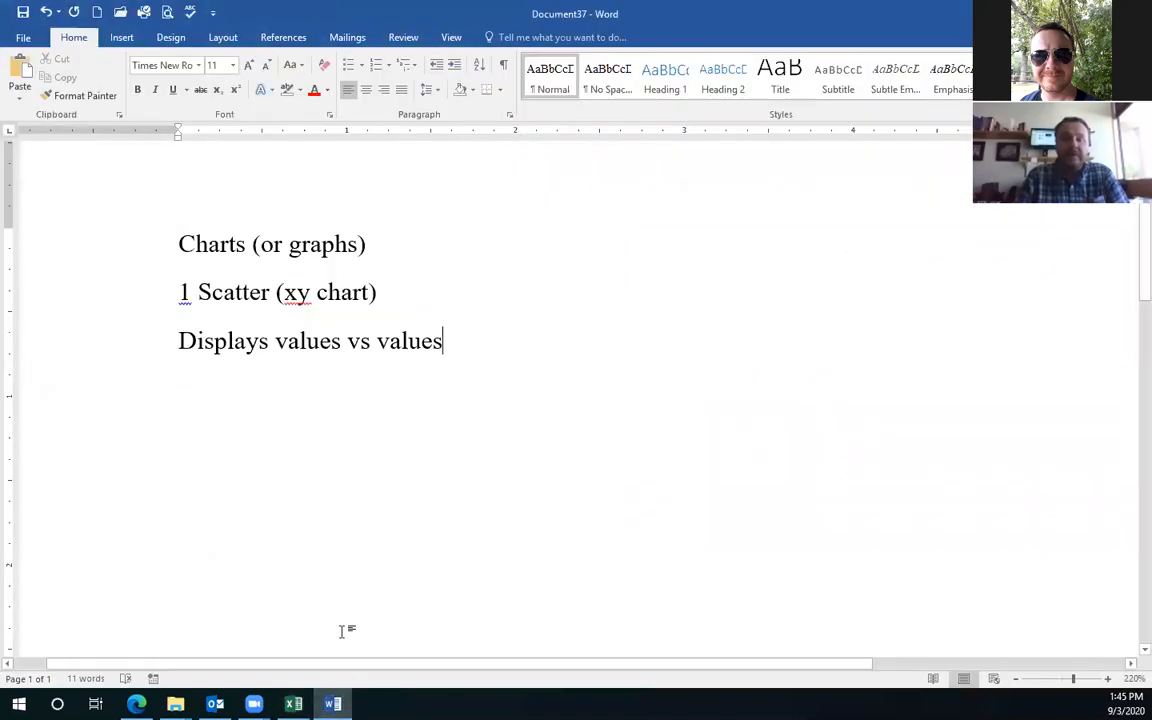
pyautogui.press('Return')
pyautogui.write('Series = collection of values (xy) for display')
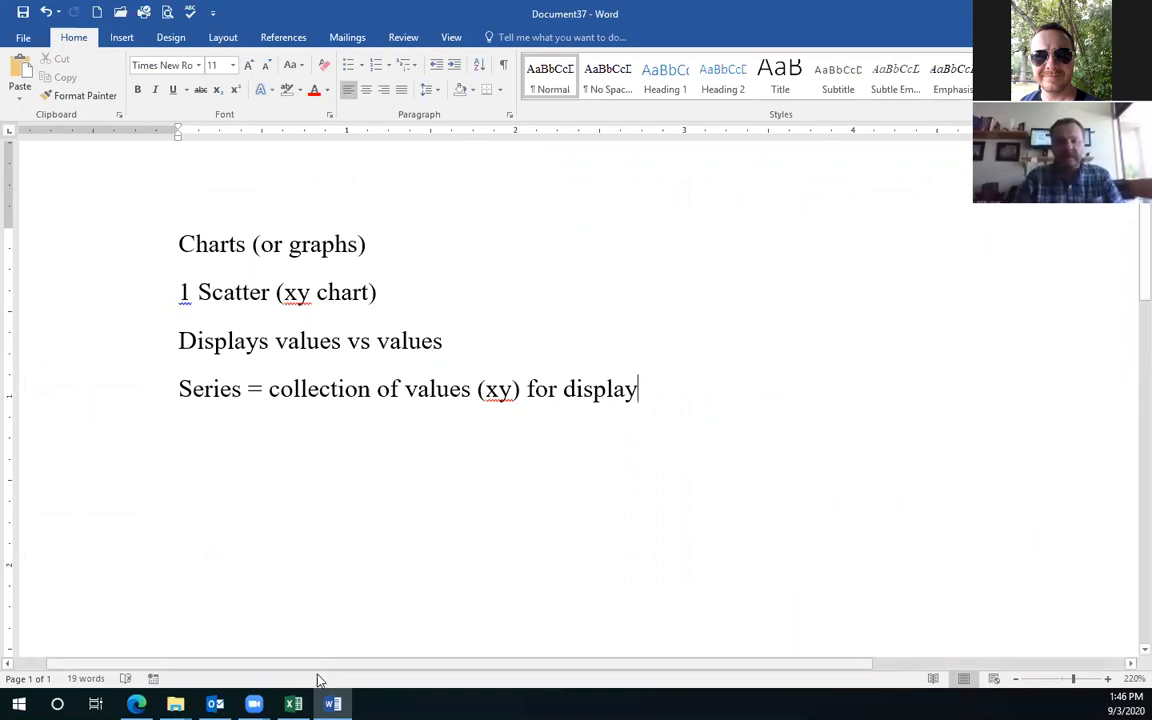
# - Return to Excel and add a chart series named "Speed"
pyautogui.hotkey('alt', 'Tab')
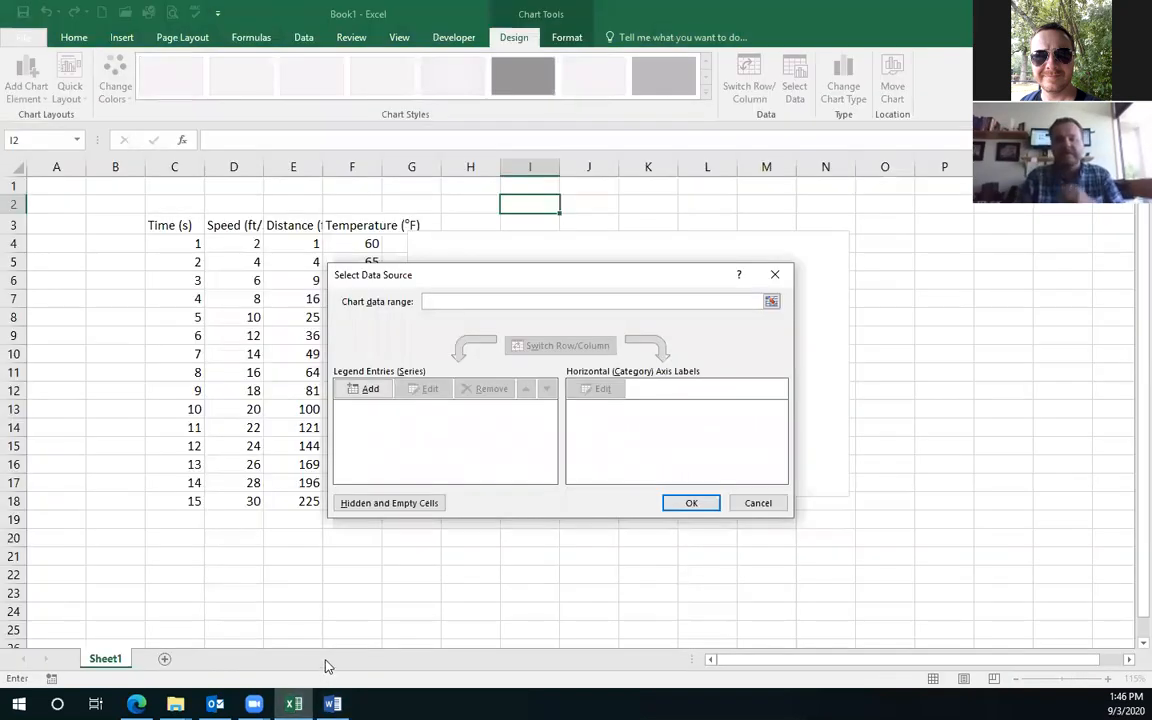
pyautogui.click(366, 390)
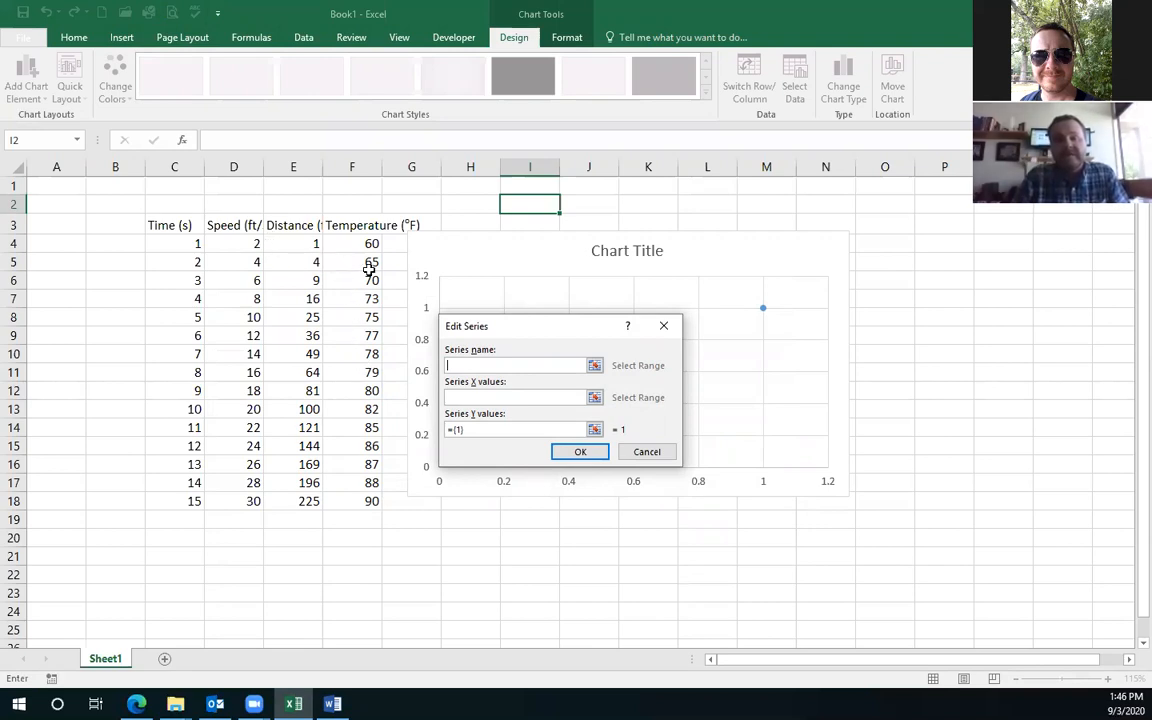
pyautogui.write('Speed')
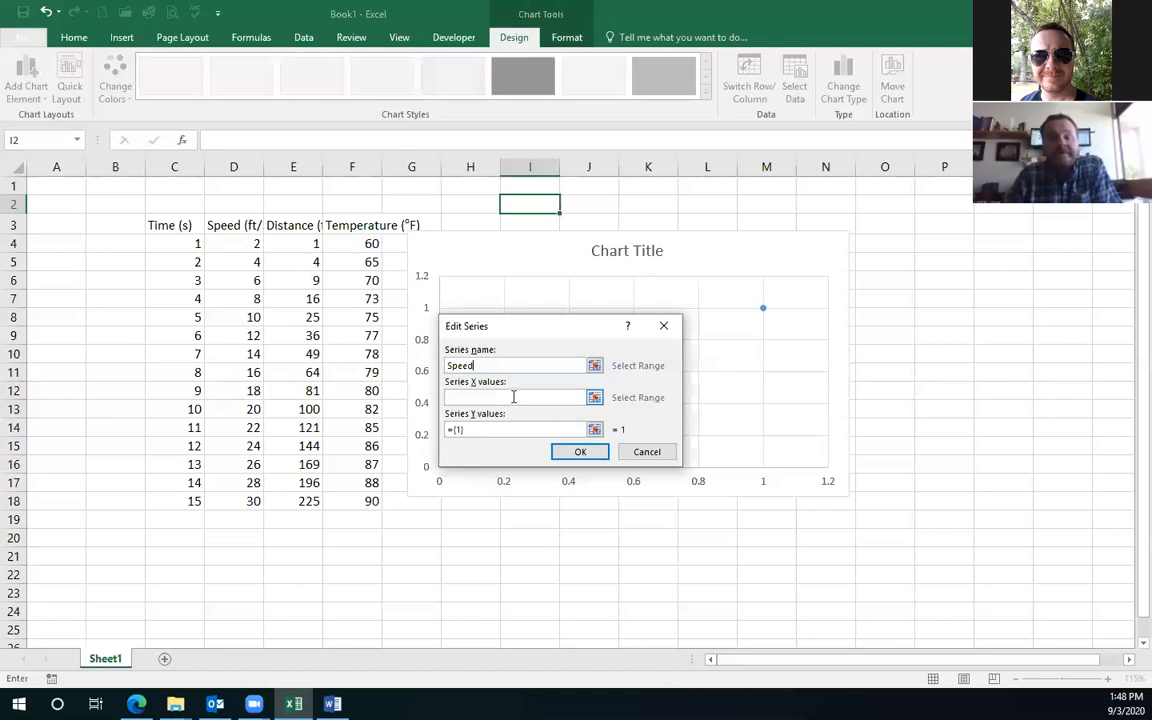
# - Set the Speed series' X values to the time data in C4:C18
pyautogui.click(595, 398)
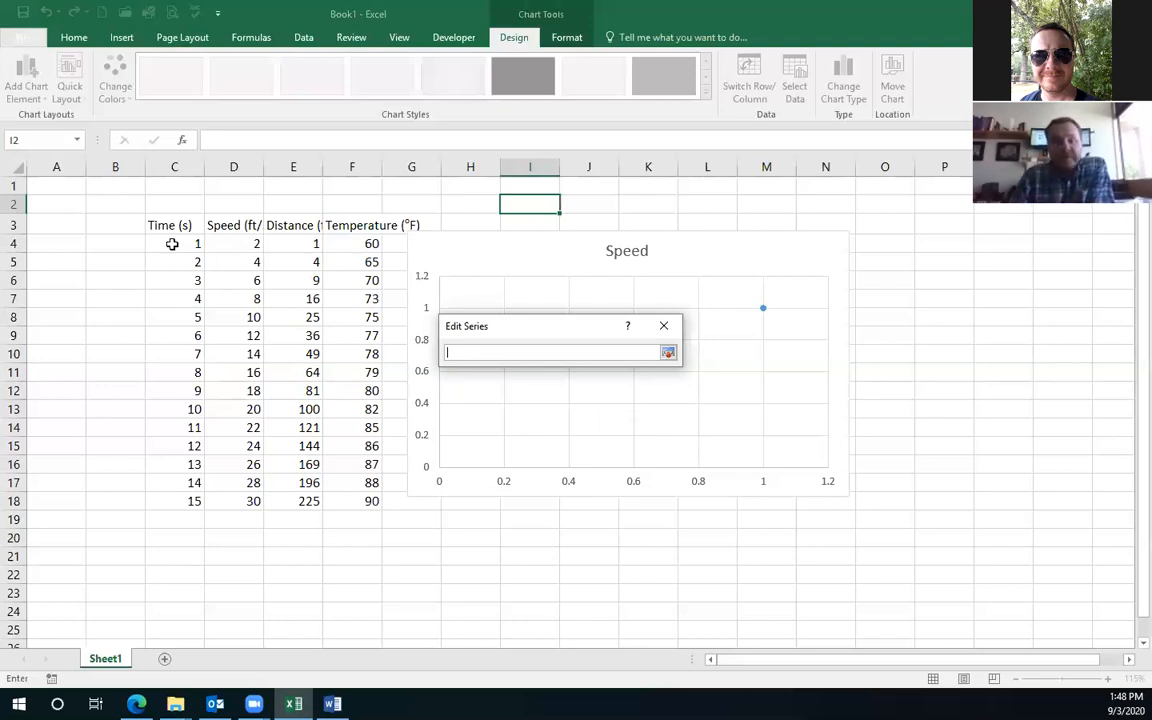
pyautogui.moveTo(170, 244); pyautogui.dragTo(170, 380)
pyautogui.moveTo(171, 484); pyautogui.dragTo(172, 503)
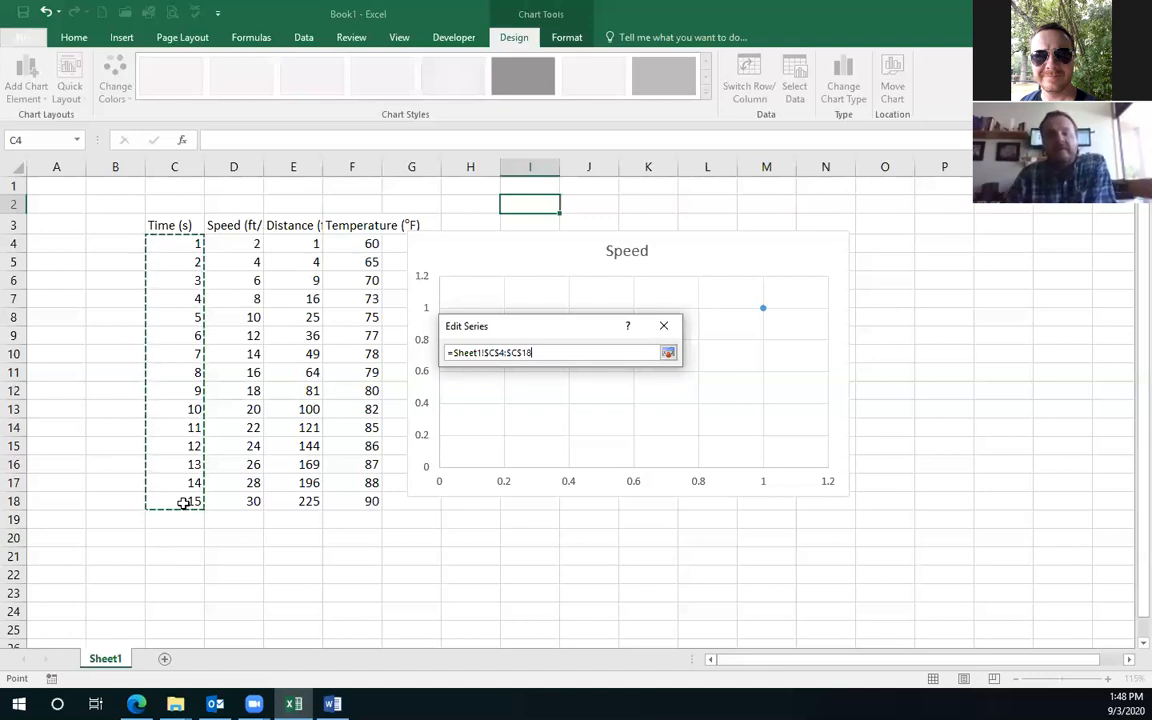
pyautogui.click(667, 355)
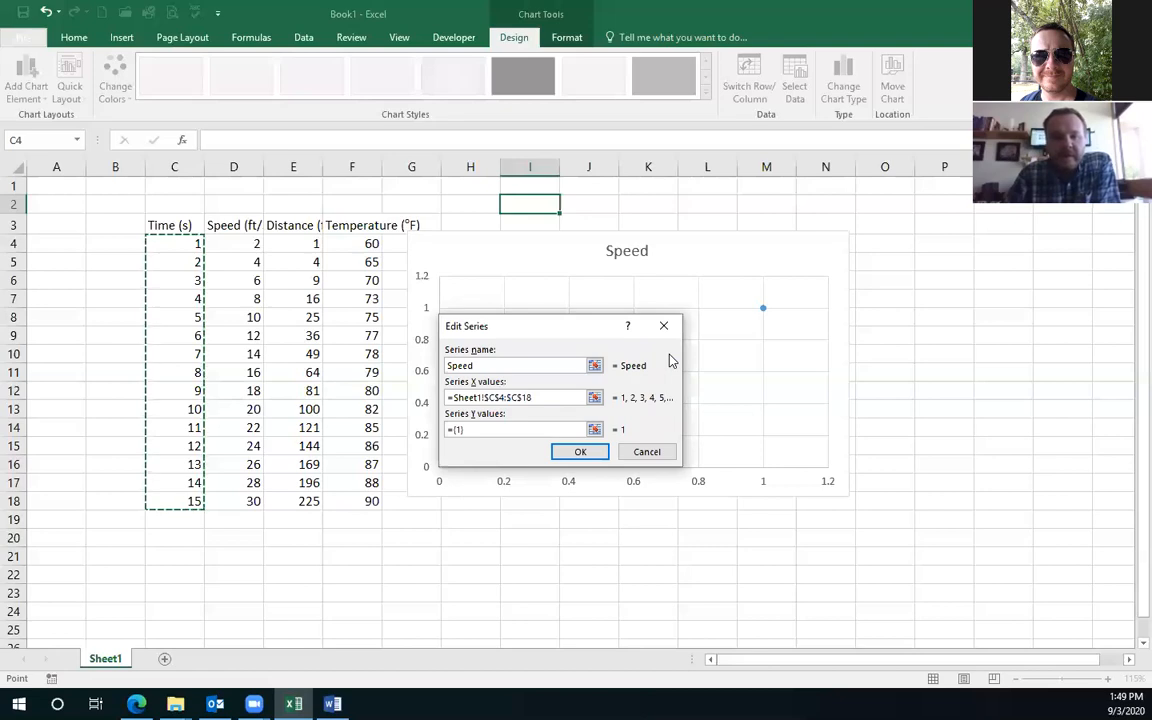
# - Set the Speed series' Y values to the speed data in D4:D18
pyautogui.click(595, 429)
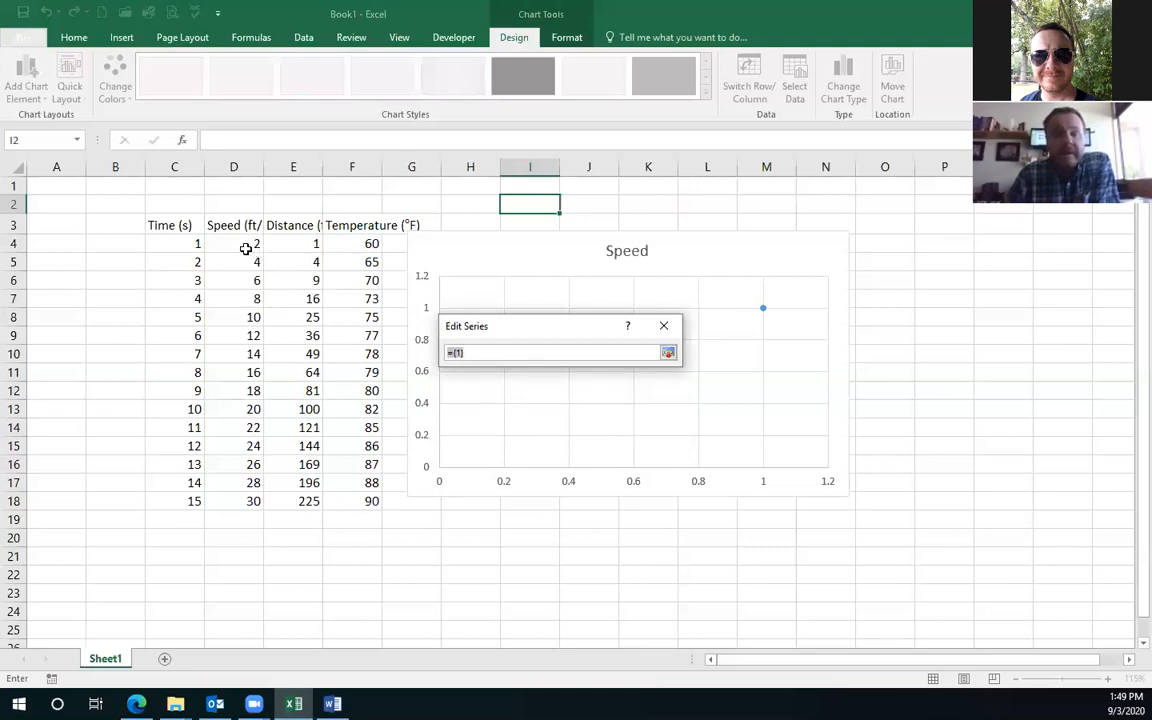
pyautogui.moveTo(241, 247); pyautogui.dragTo(240, 497)
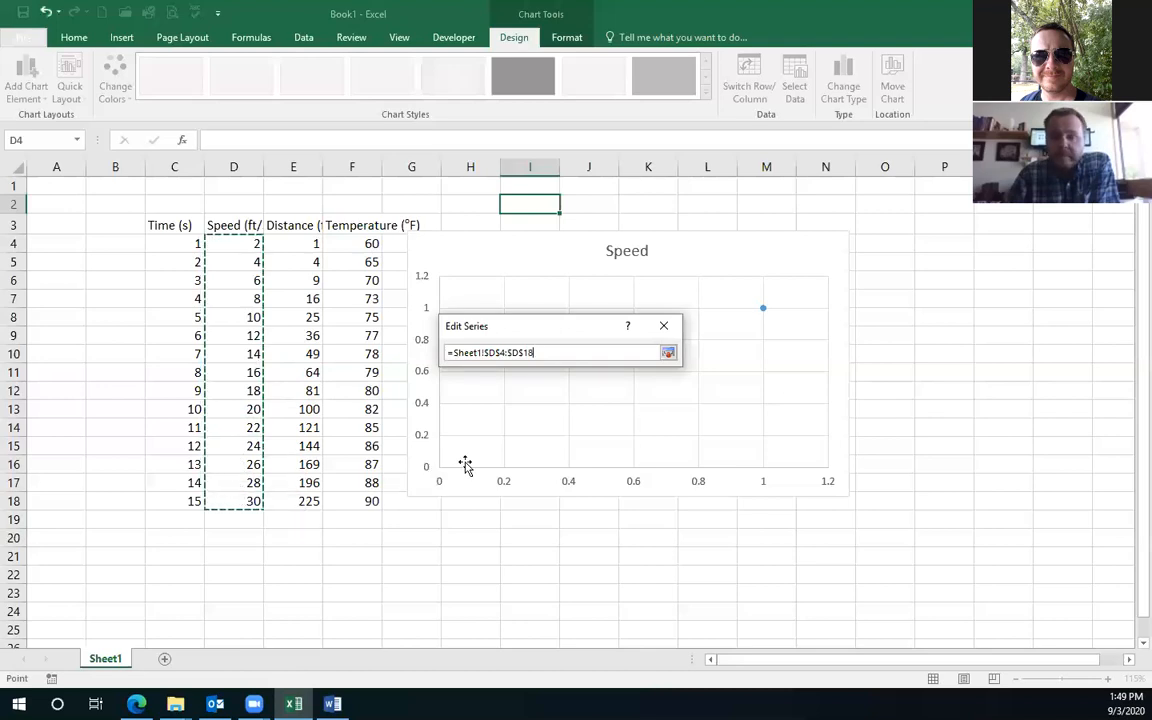
pyautogui.click(665, 354)
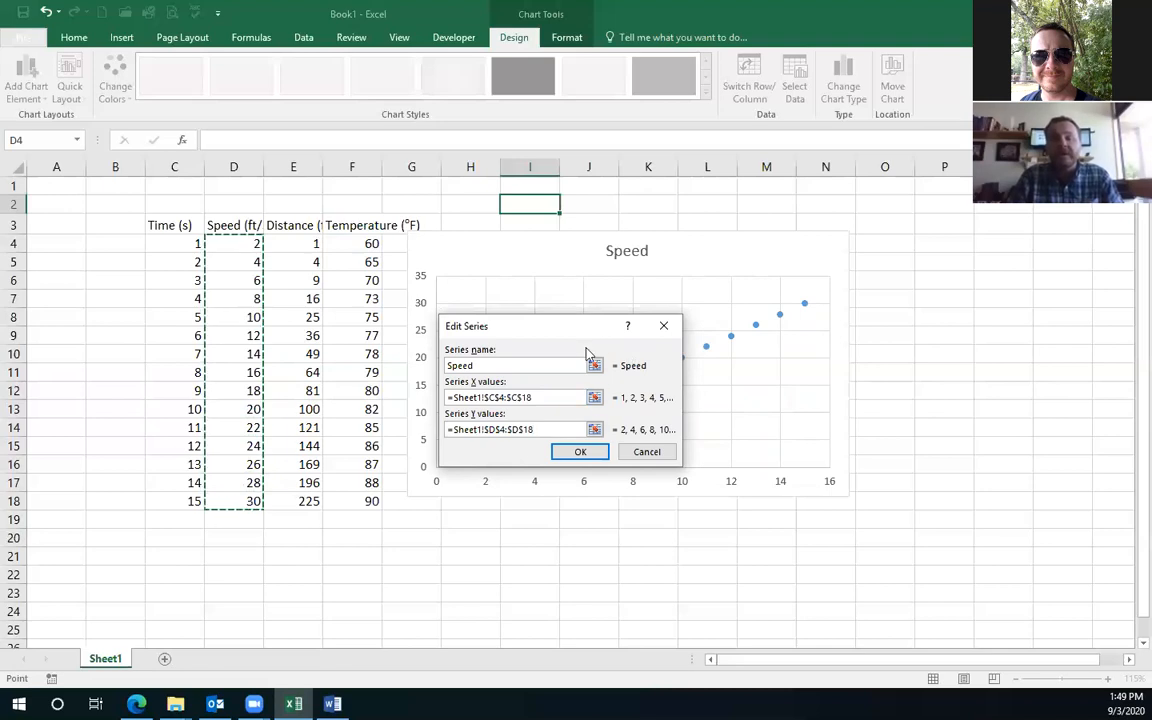
# - Confirm the Speed series and temporarily move the data source dialog off the chart to check the plotted points
pyautogui.click(583, 451)
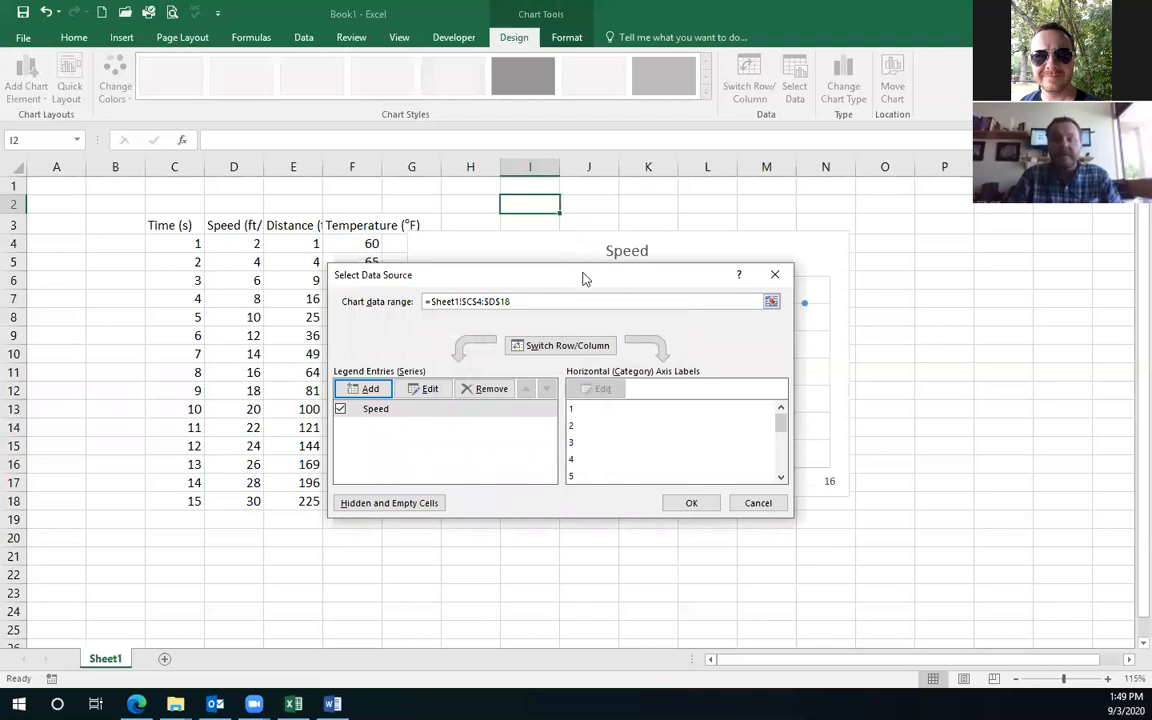
pyautogui.moveTo(585, 279); pyautogui.dragTo(584, 478)
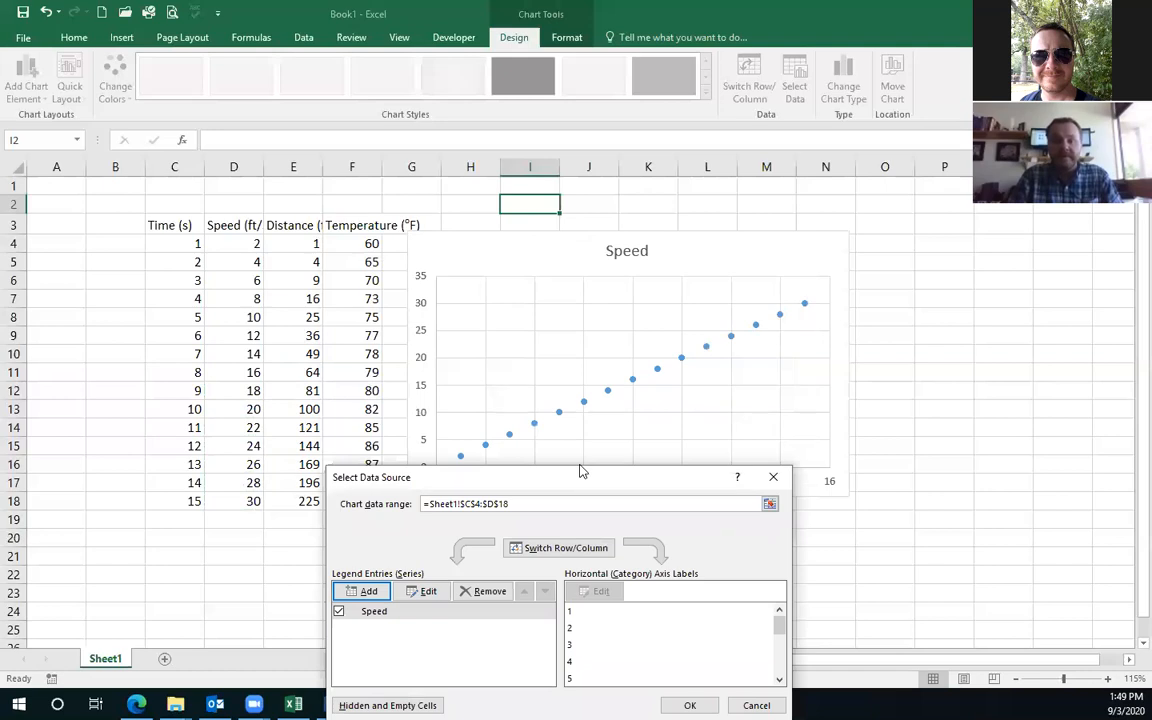
pyautogui.moveTo(583, 471); pyautogui.dragTo(580, 269)
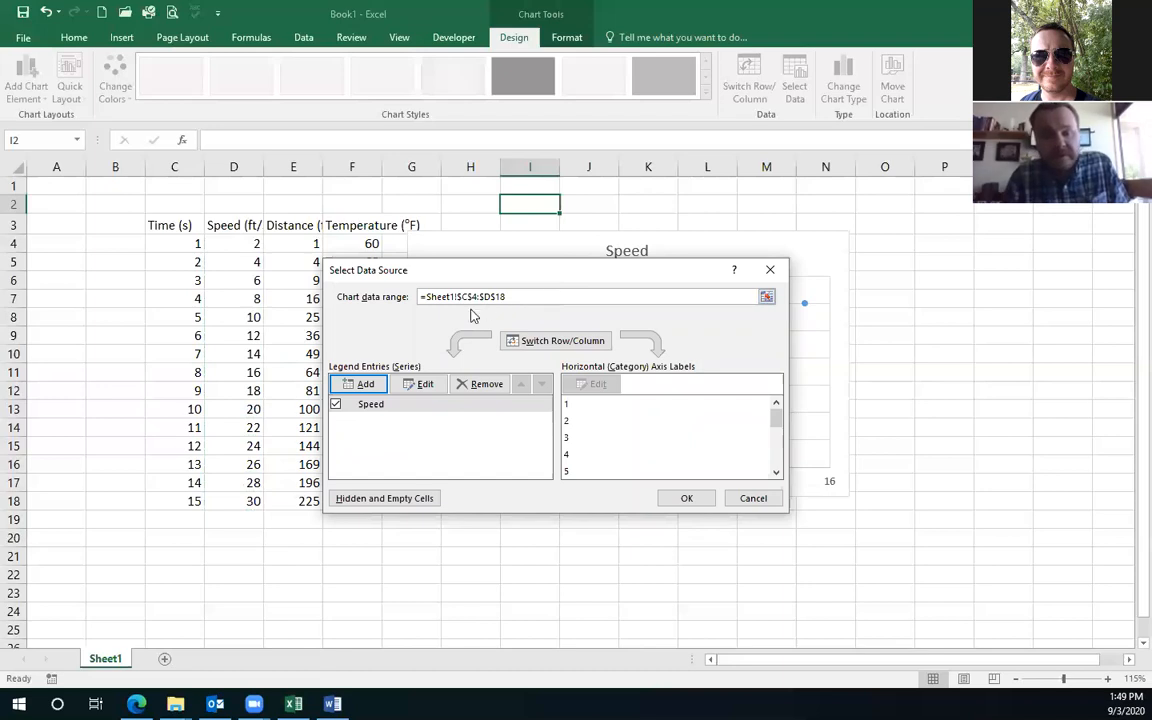
# - Add a chart series named "Distance" with its X values set to the time data in C4:C18
pyautogui.click(374, 386)
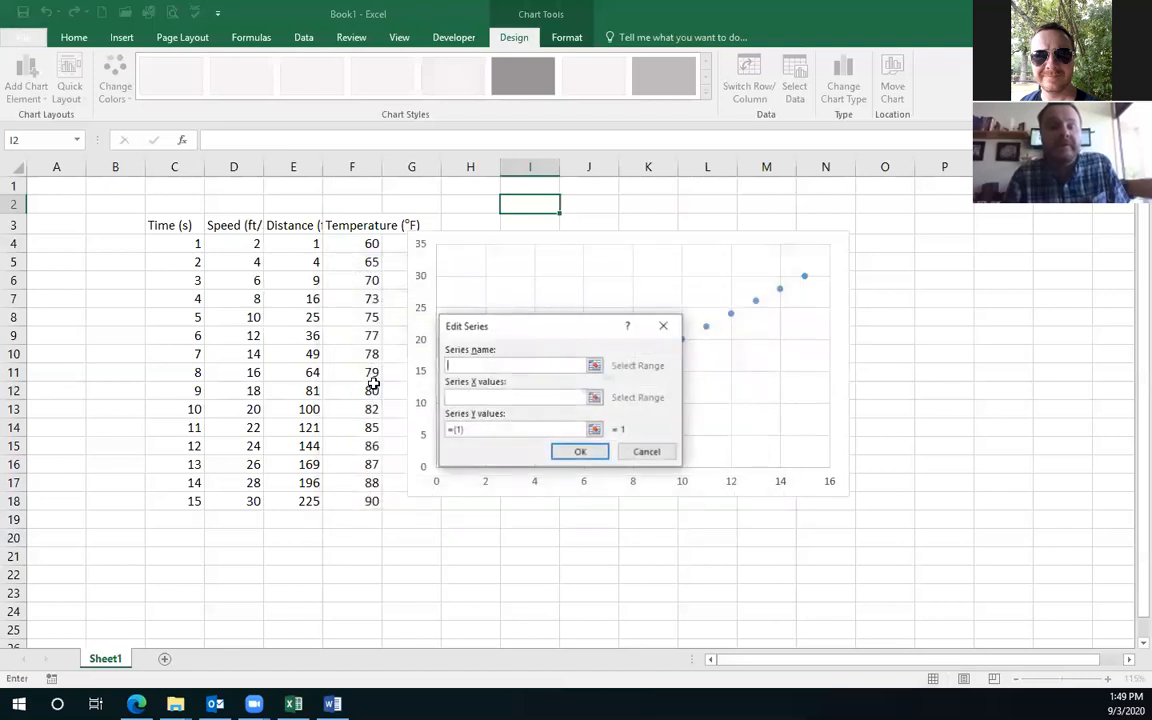
pyautogui.write('Distance')
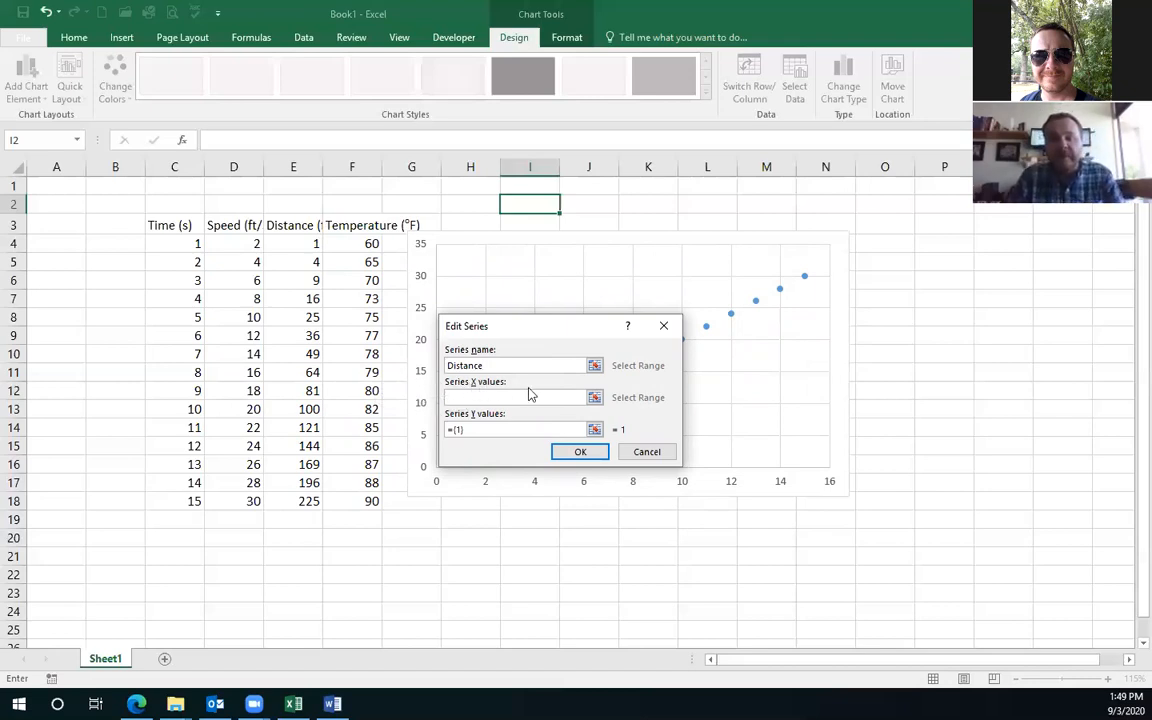
pyautogui.click(595, 398)
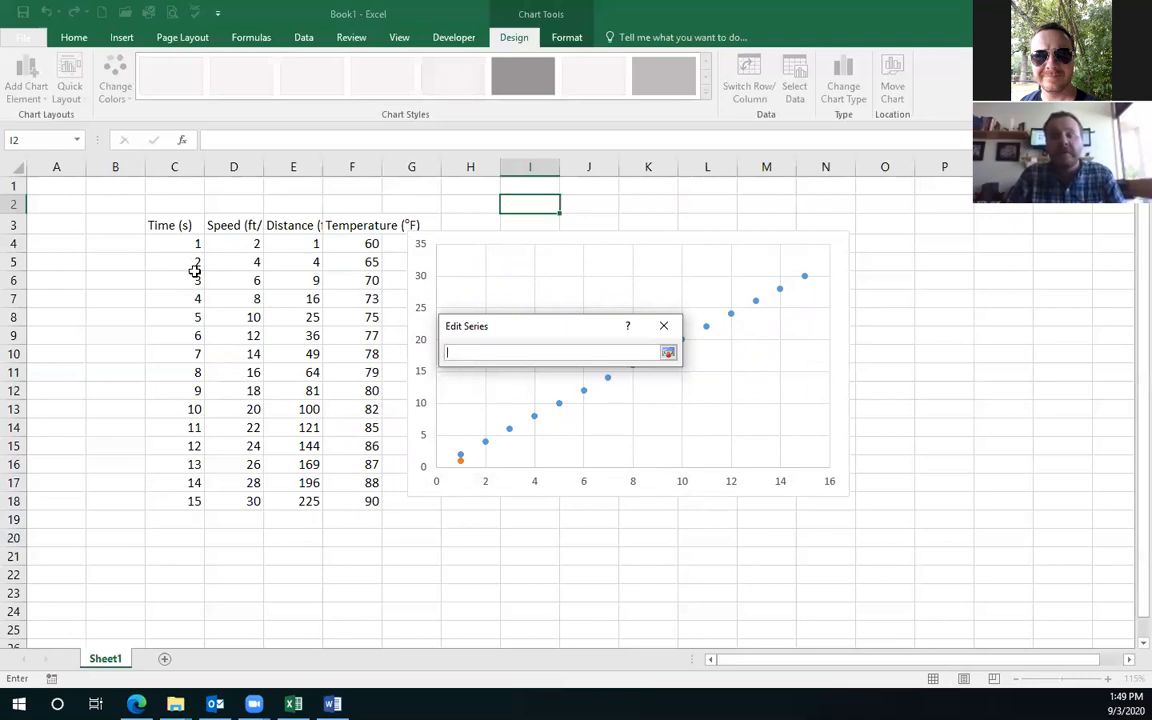
pyautogui.moveTo(175, 246); pyautogui.dragTo(181, 497)
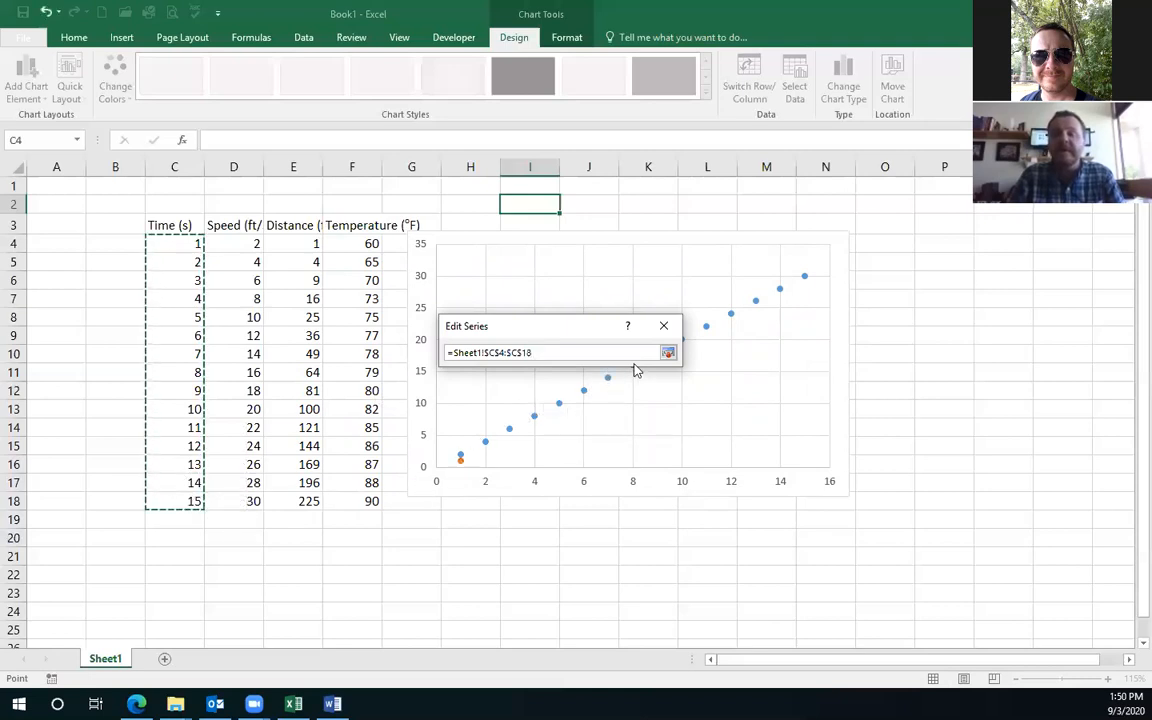
pyautogui.click(667, 353)
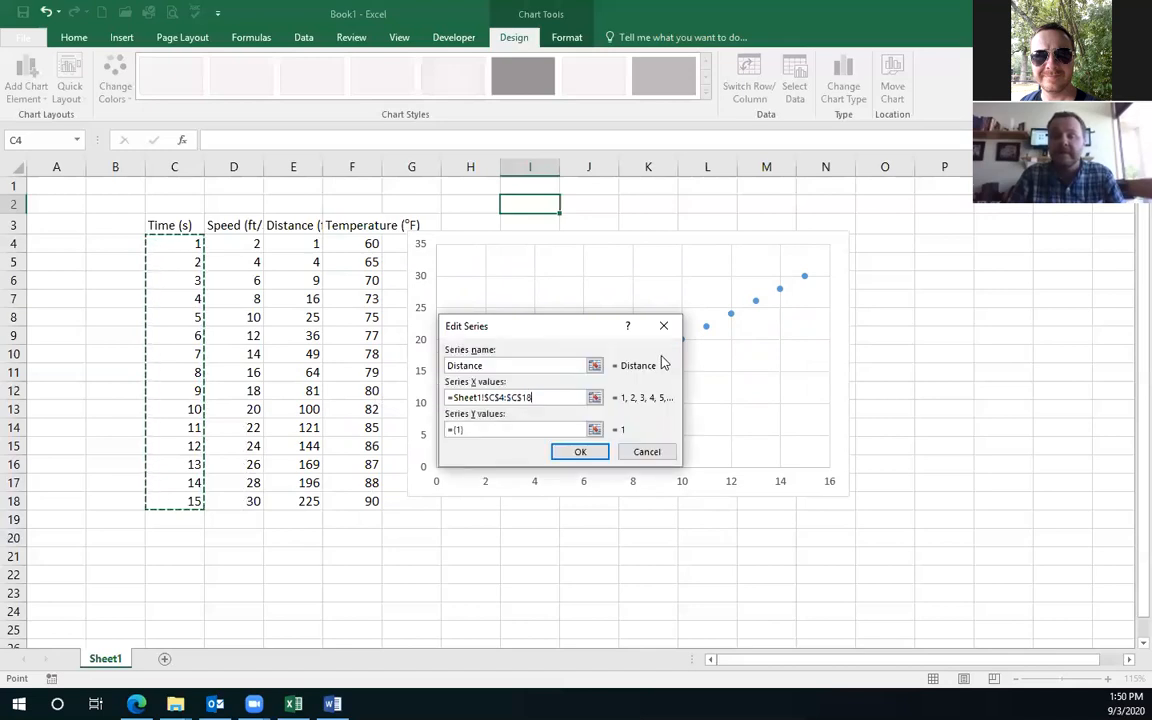
# - Set the Distance series' Y values to the distance data in E4:E18 and accept the chart's data source
pyautogui.click(595, 430)
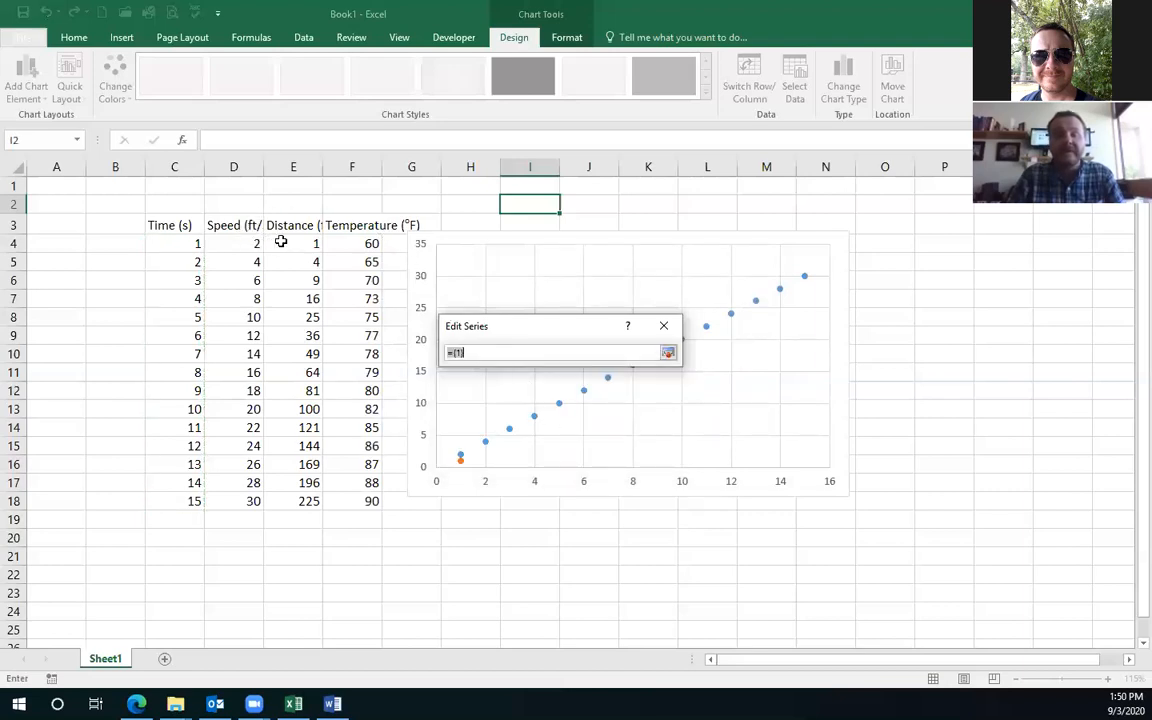
pyautogui.moveTo(288, 242); pyautogui.dragTo(285, 504)
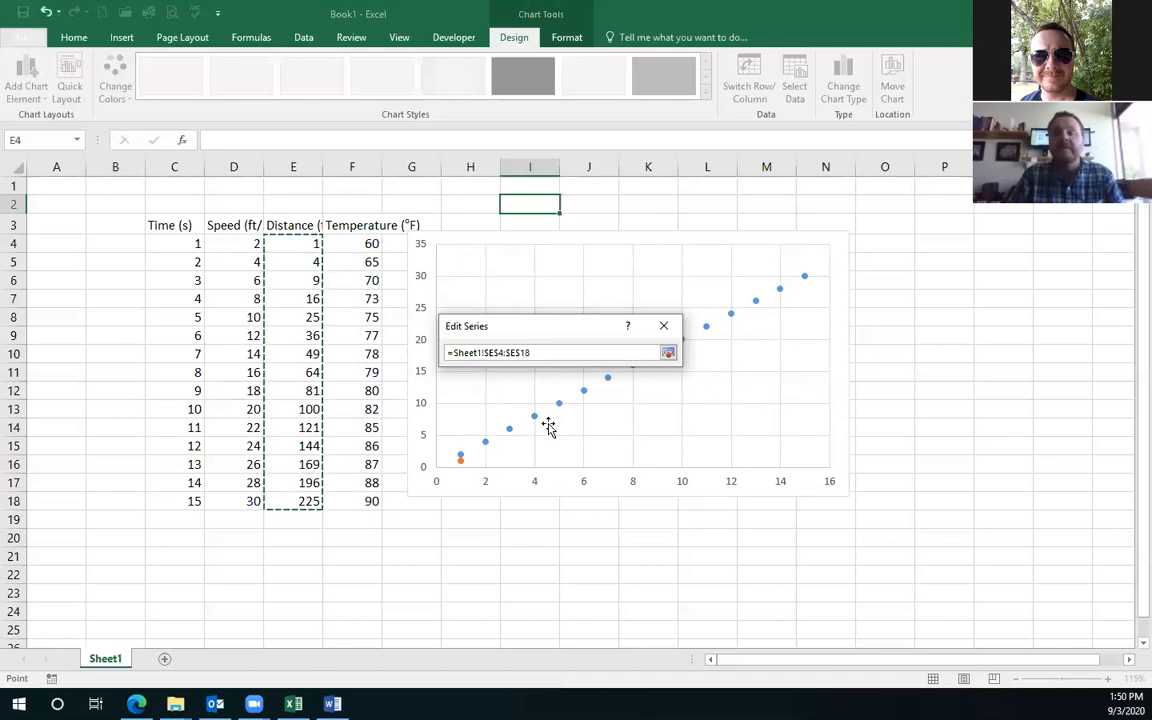
pyautogui.click(668, 352)
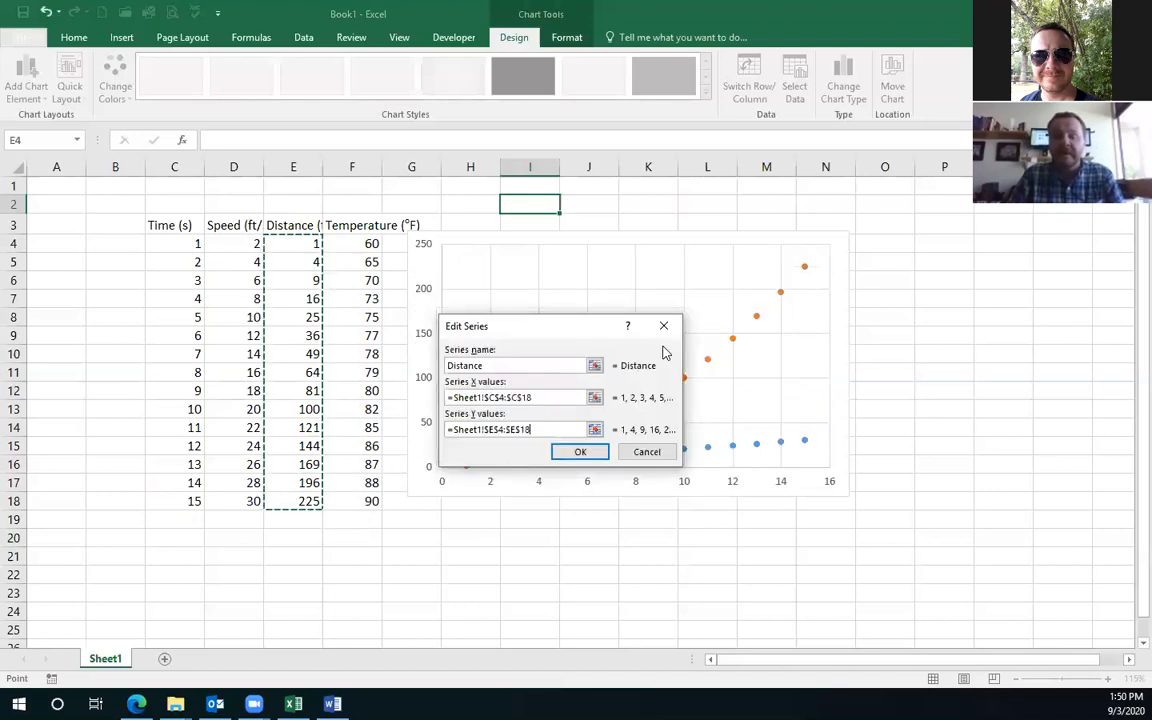
pyautogui.click(582, 451)
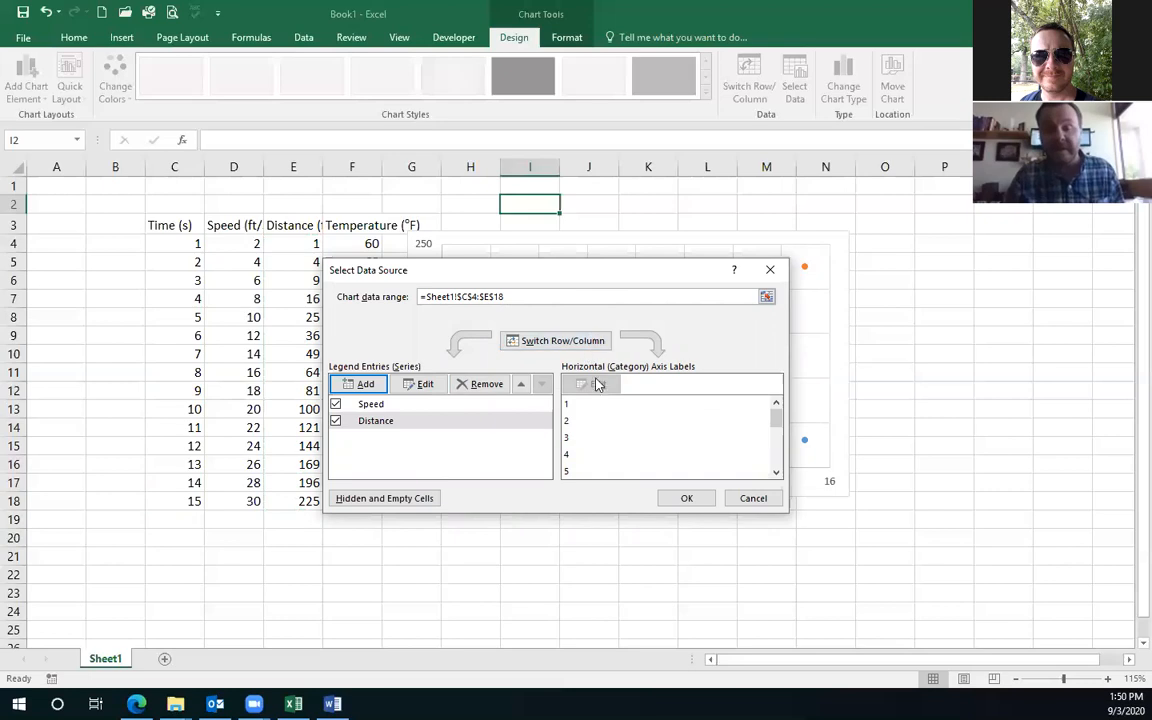
pyautogui.click(685, 499)
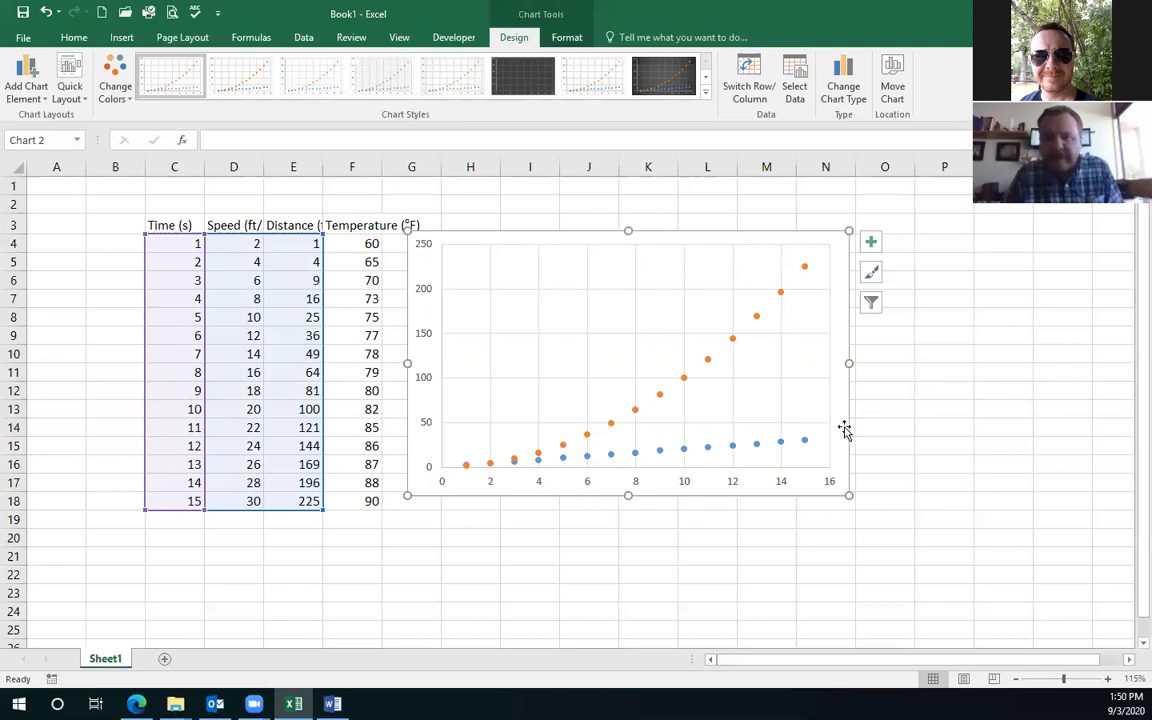
# - Move the chart over the data table, enlarge the sheet view to 160% and deselect the chart
pyautogui.moveTo(841, 427); pyautogui.dragTo(527, 406)
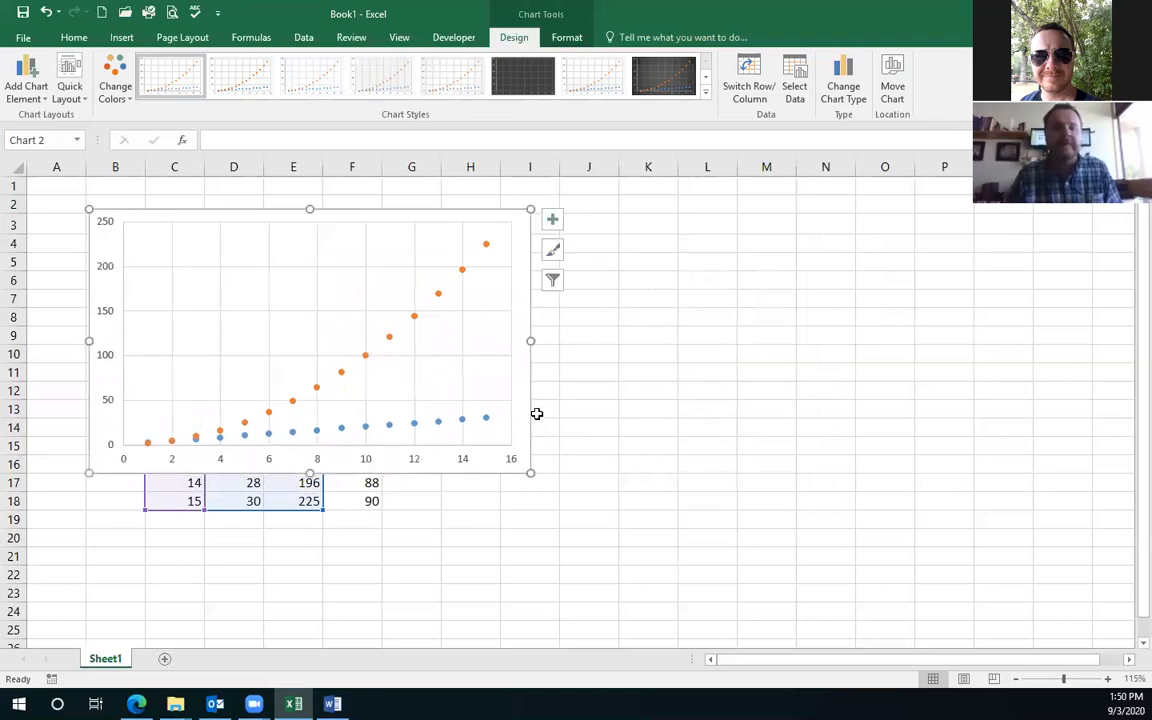
pyautogui.scroll(1, 396, 411)
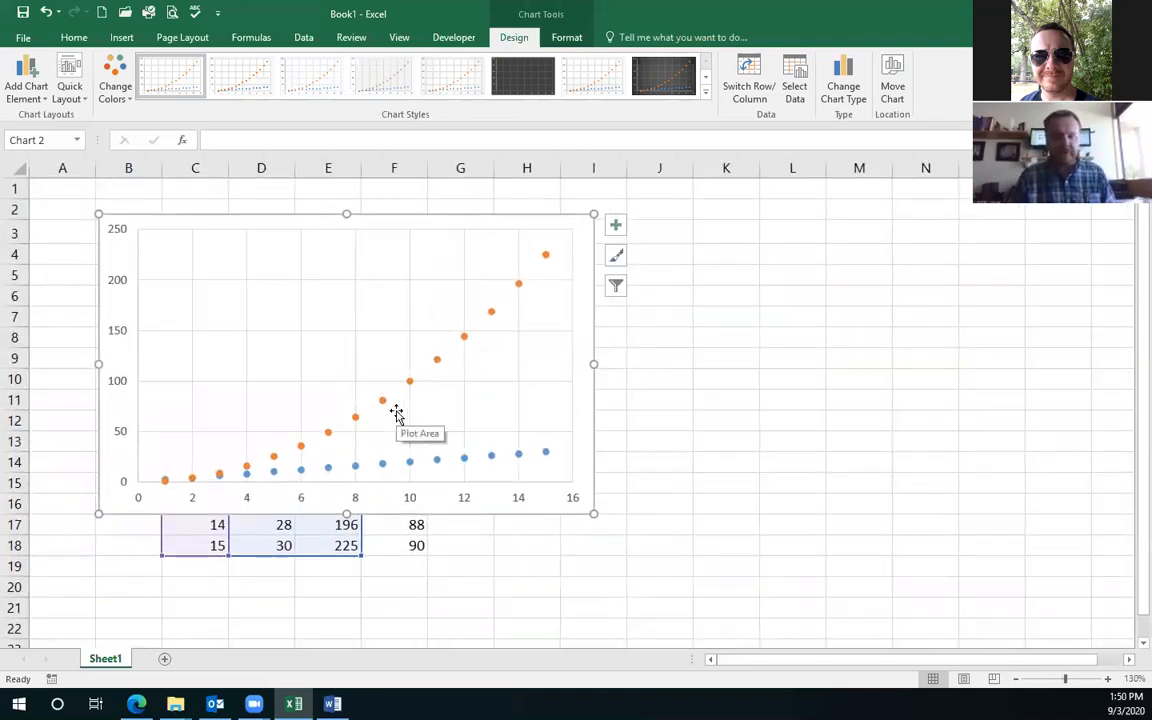
pyautogui.scroll(3, 396, 411)
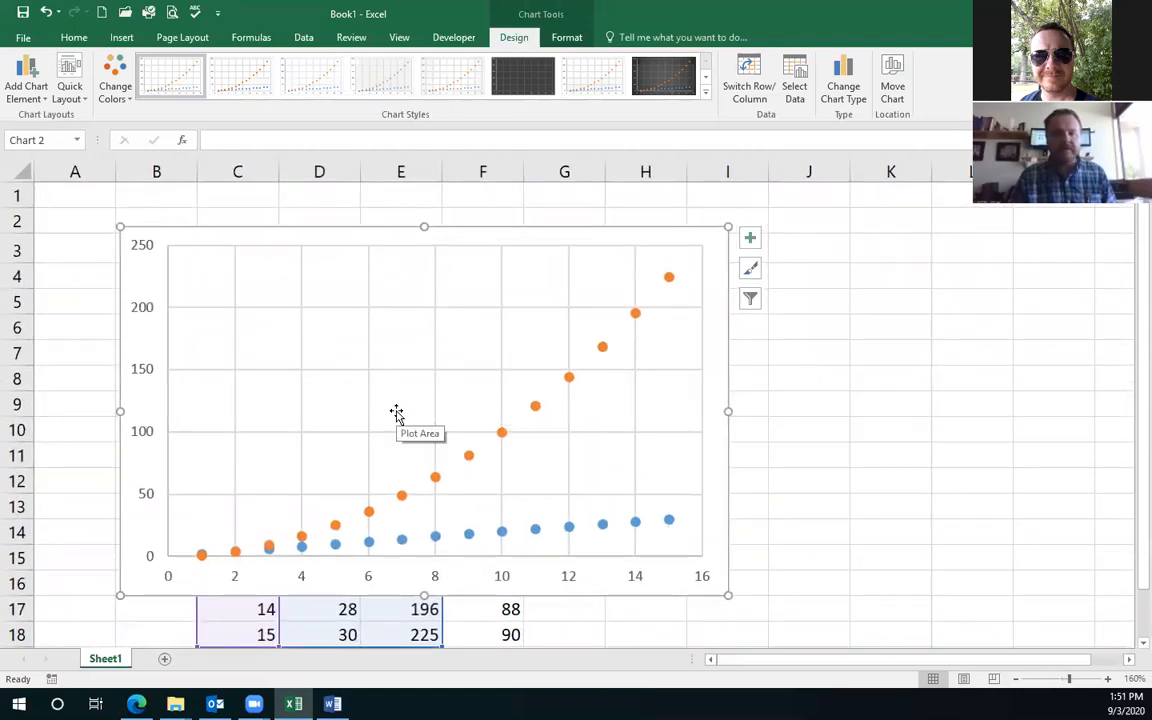
pyautogui.press('ctrl')
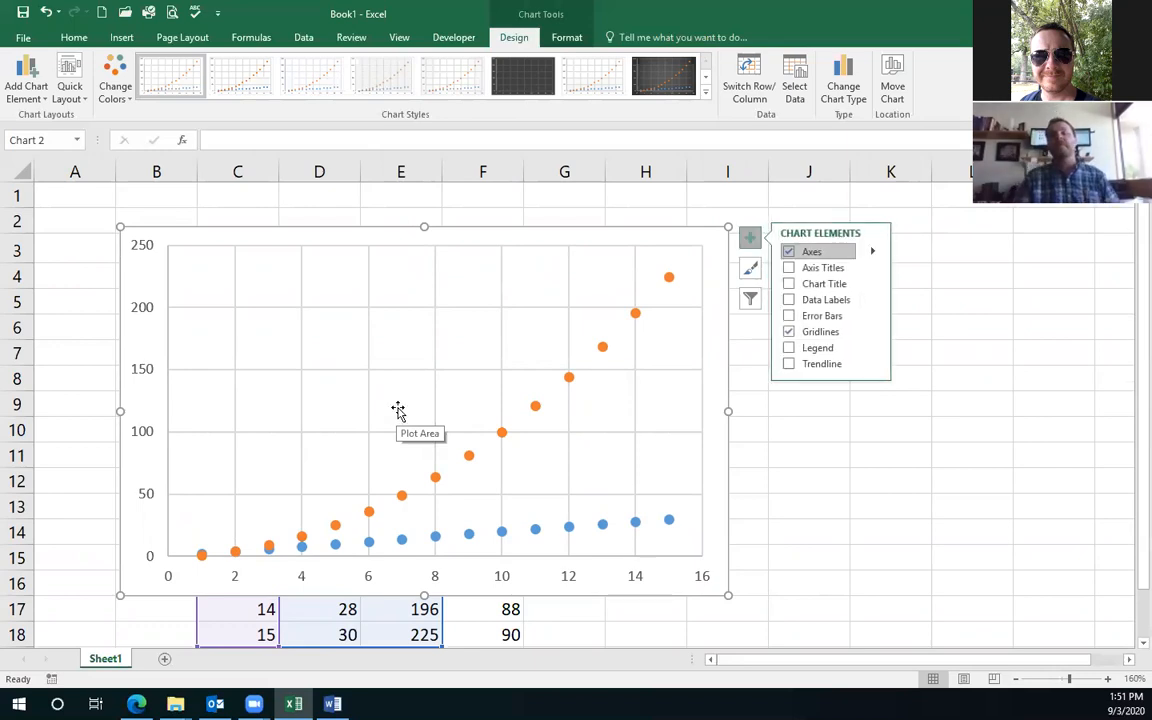
pyautogui.click(829, 441)
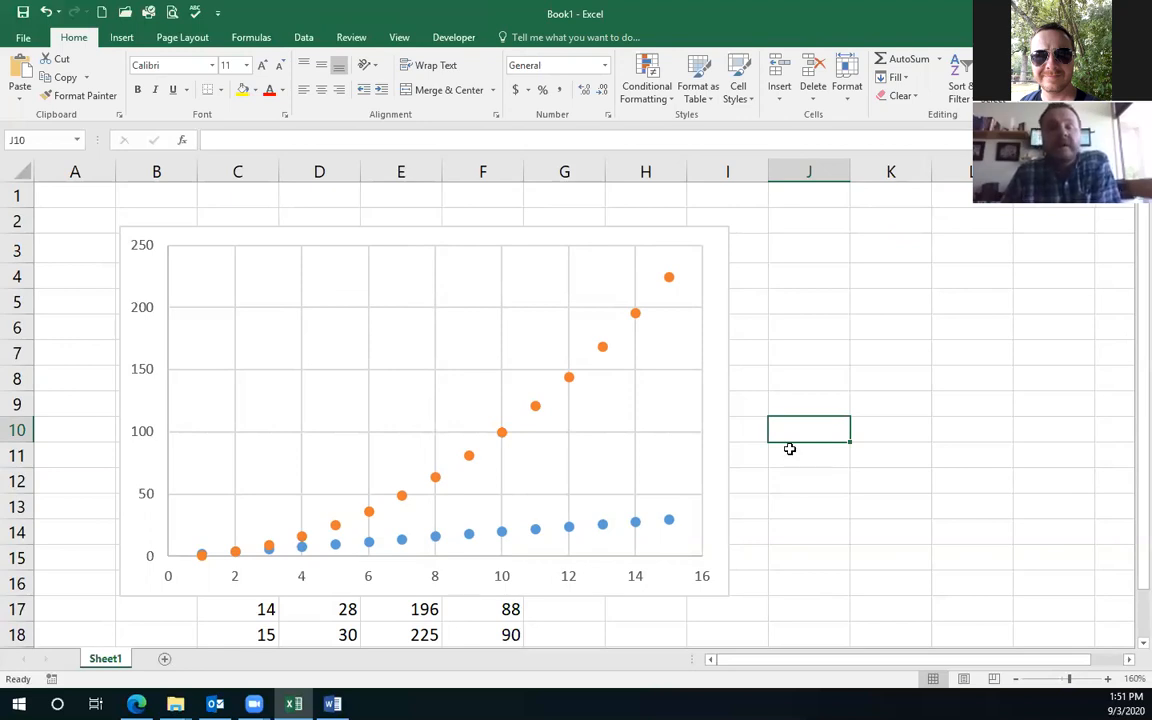
# - Apply the quick layout that gives the scatter chart a chart title, both axis titles and a legend beside the plot
pyautogui.click(717, 368)
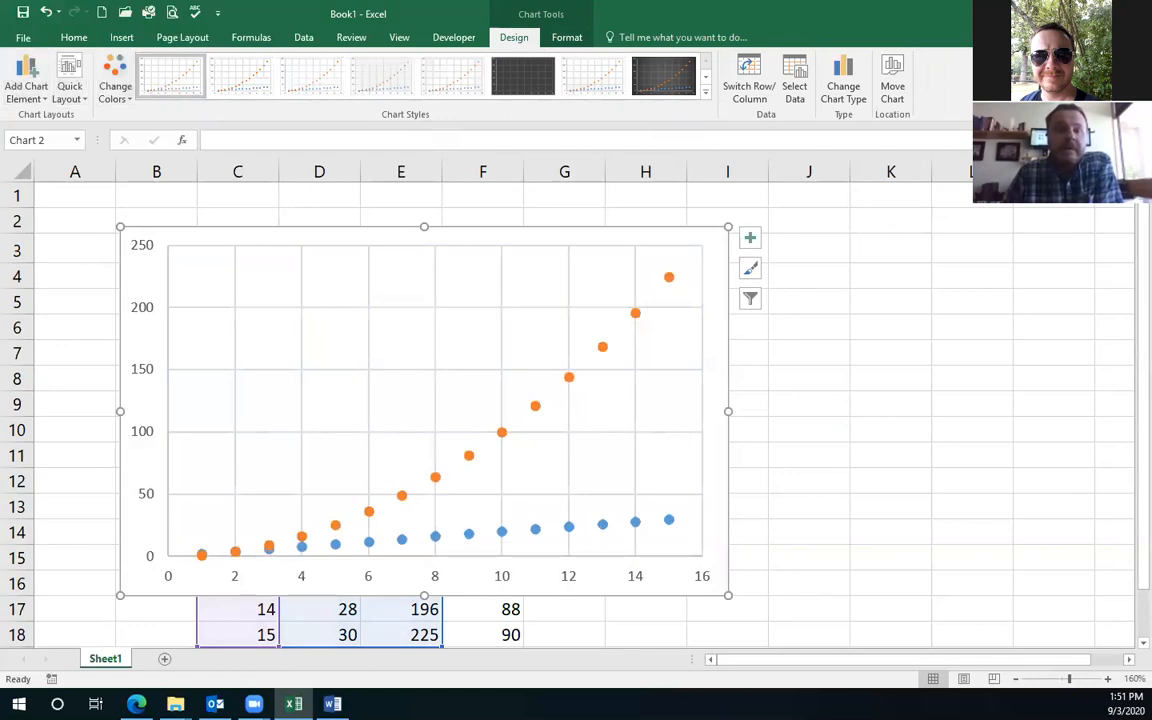
pyautogui.click(26, 90)
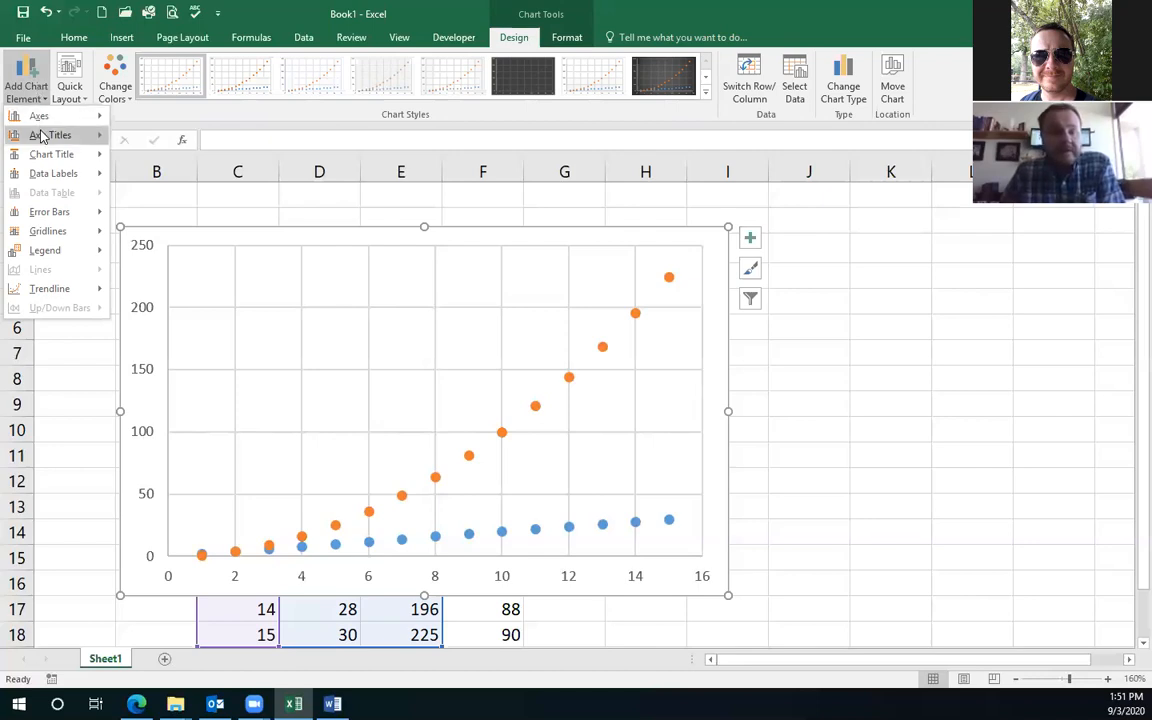
pyautogui.moveTo(44, 138)
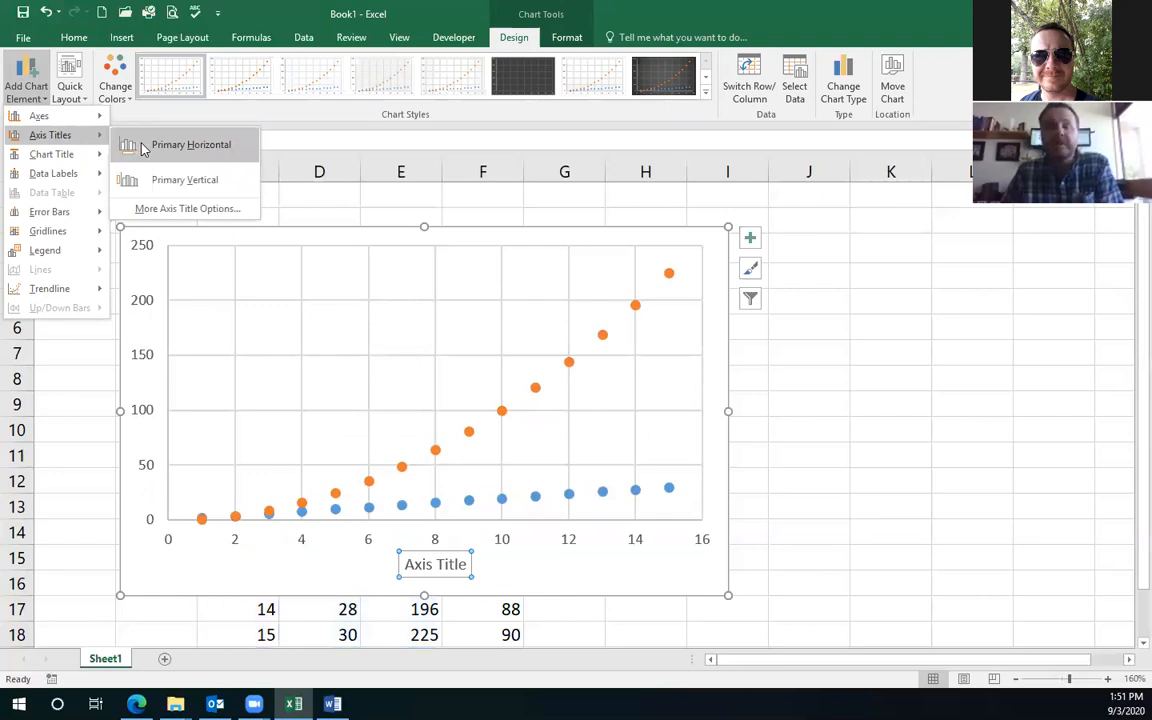
pyautogui.click(79, 91)
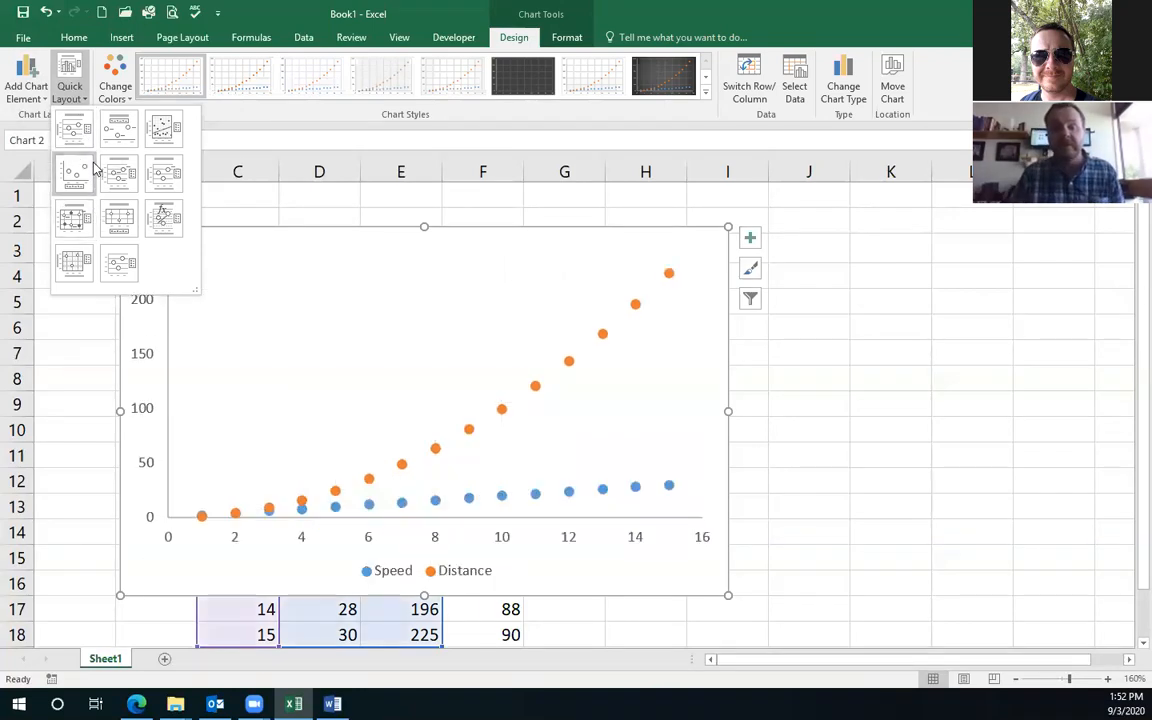
pyautogui.click(80, 132)
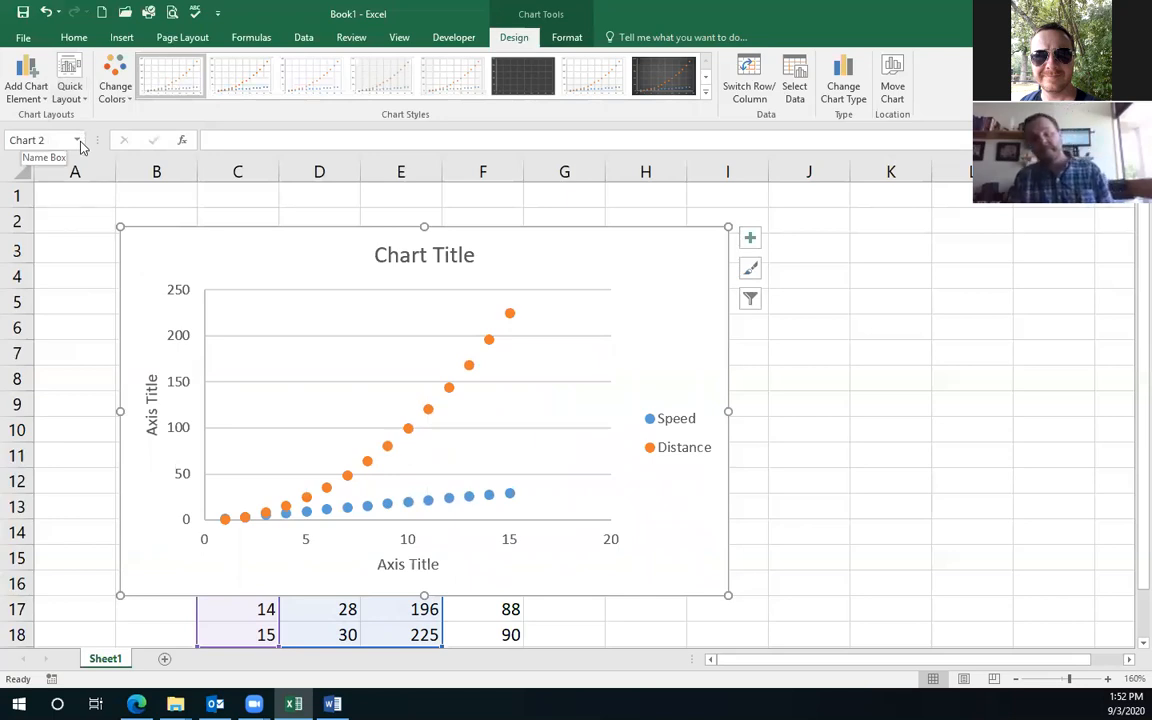
# - Replace the chart title text with "Distance and Speed vs Time"
pyautogui.click(405, 262)
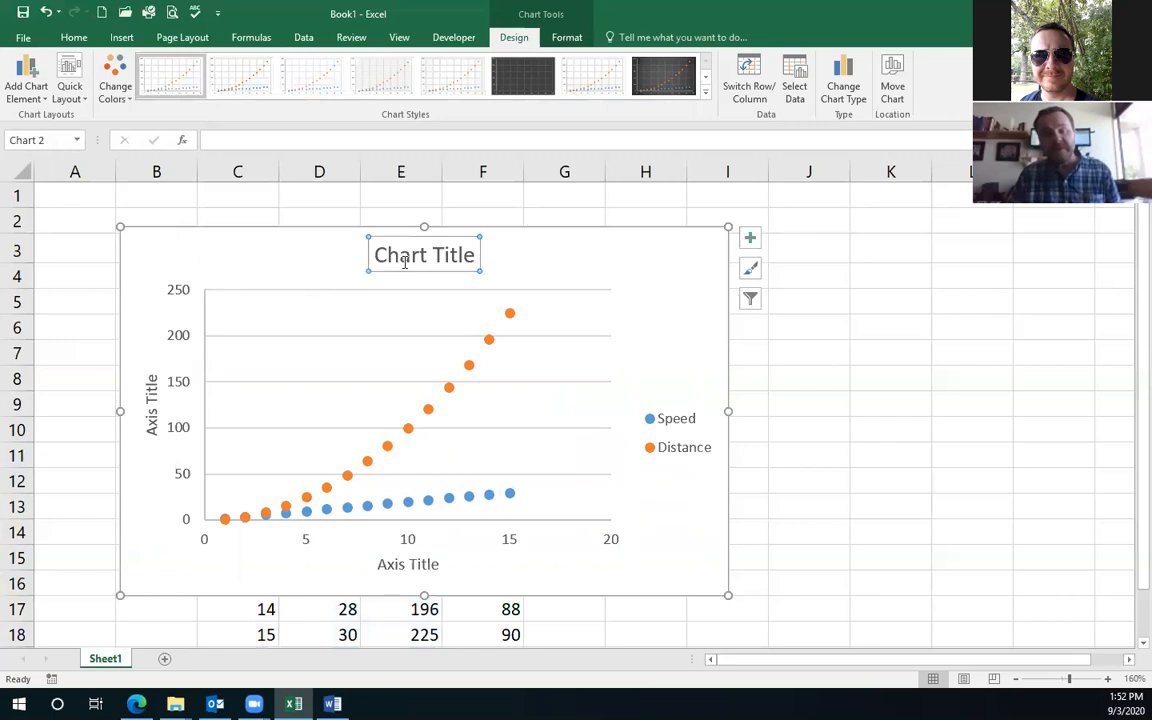
pyautogui.tripleClick(404, 258)
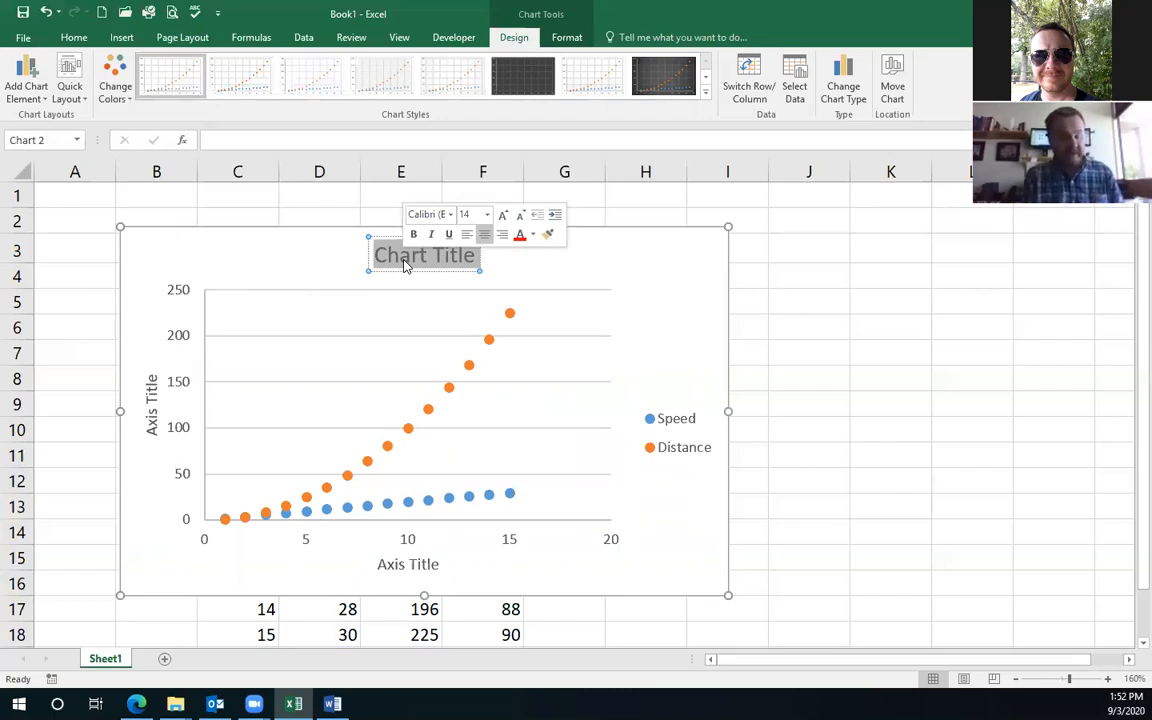
pyautogui.write('Di')
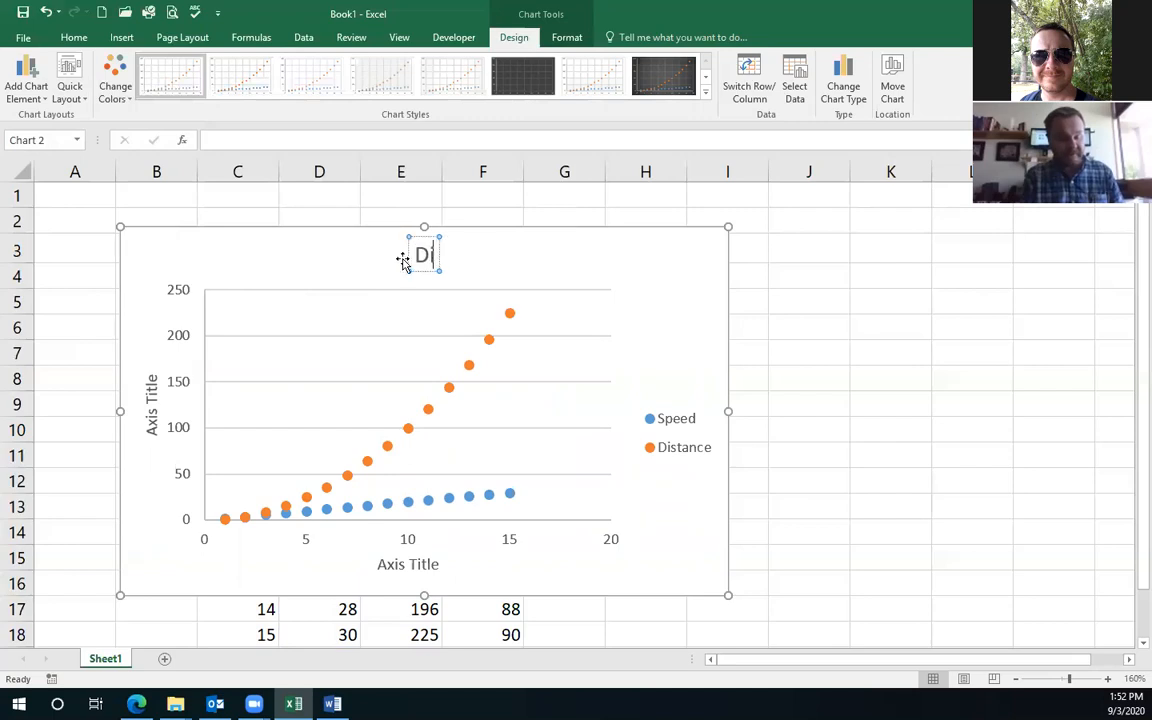
pyautogui.write('stanc')
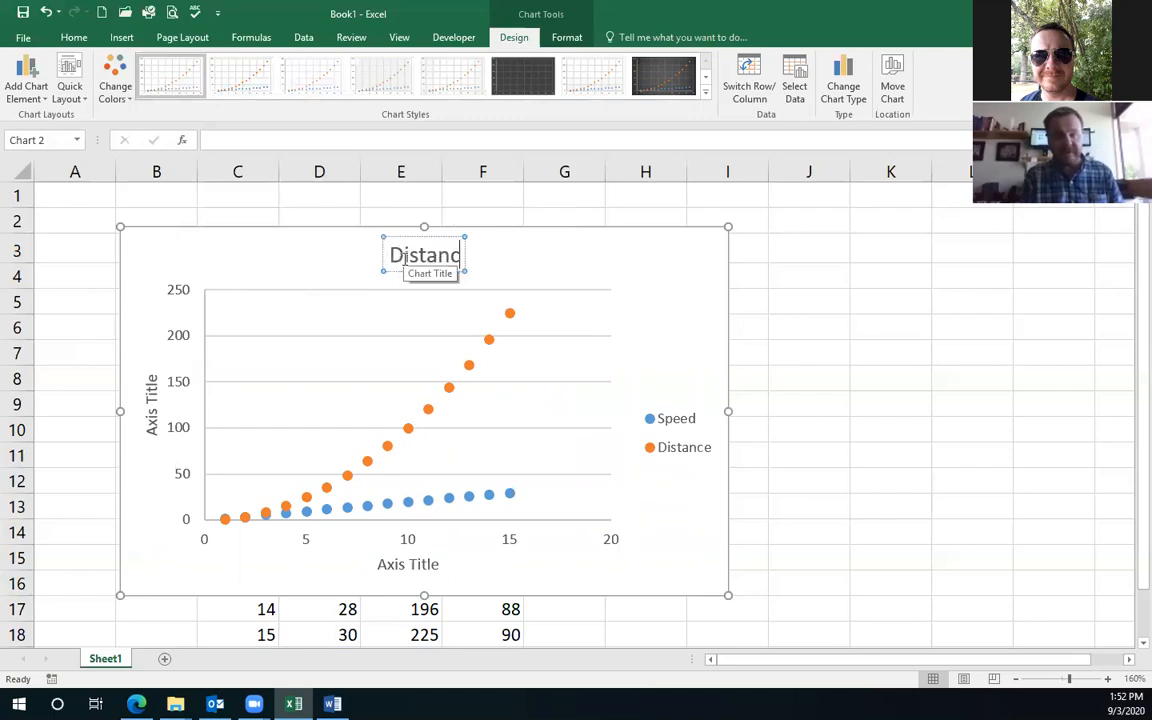
pyautogui.write('e and Spee')
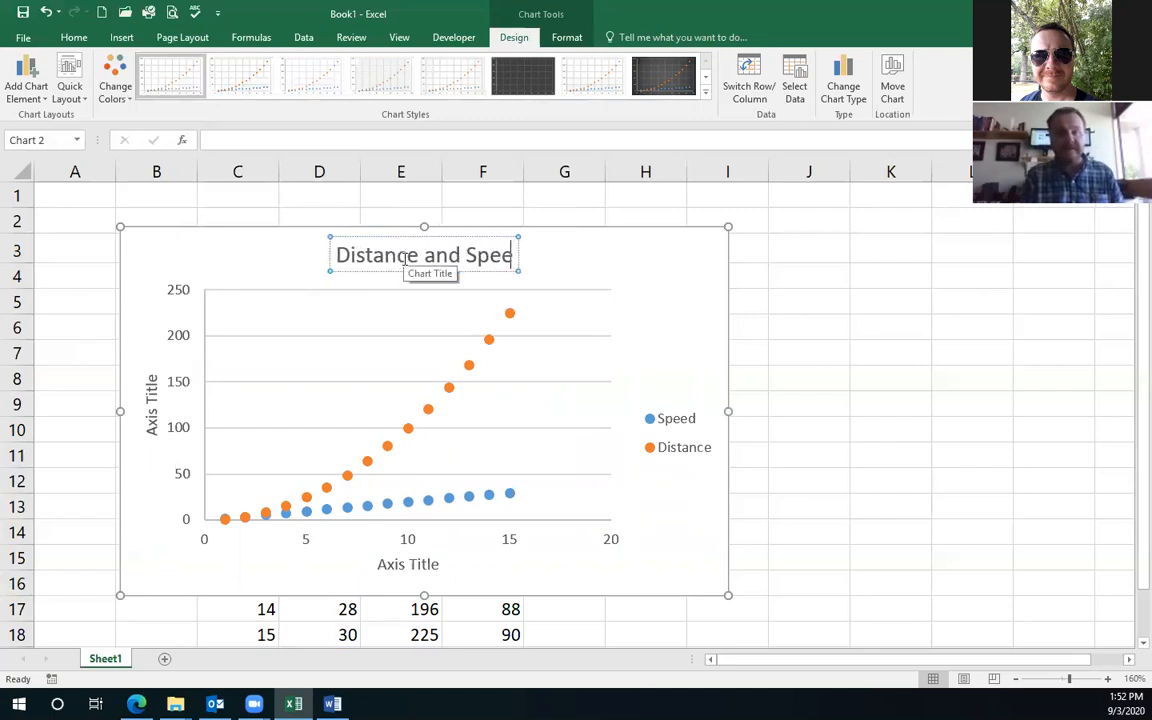
pyautogui.write('d vs Time')
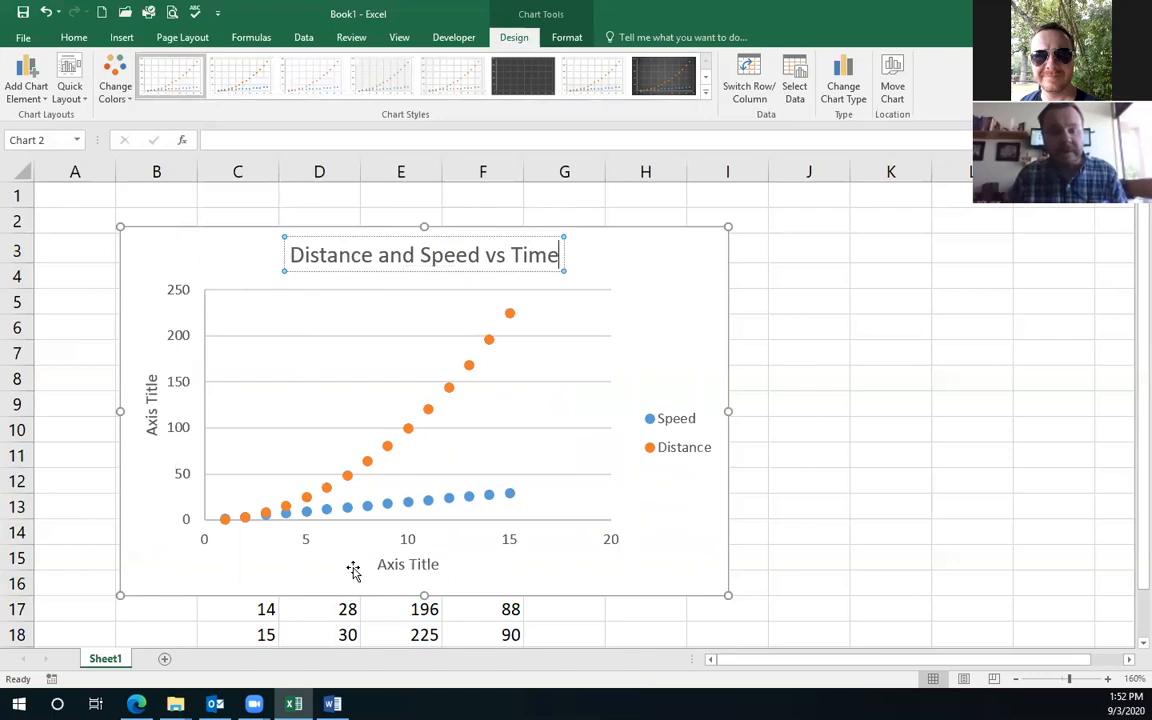
# - Replace the horizontal axis title text with "Time (s)"
pyautogui.click(390, 569)
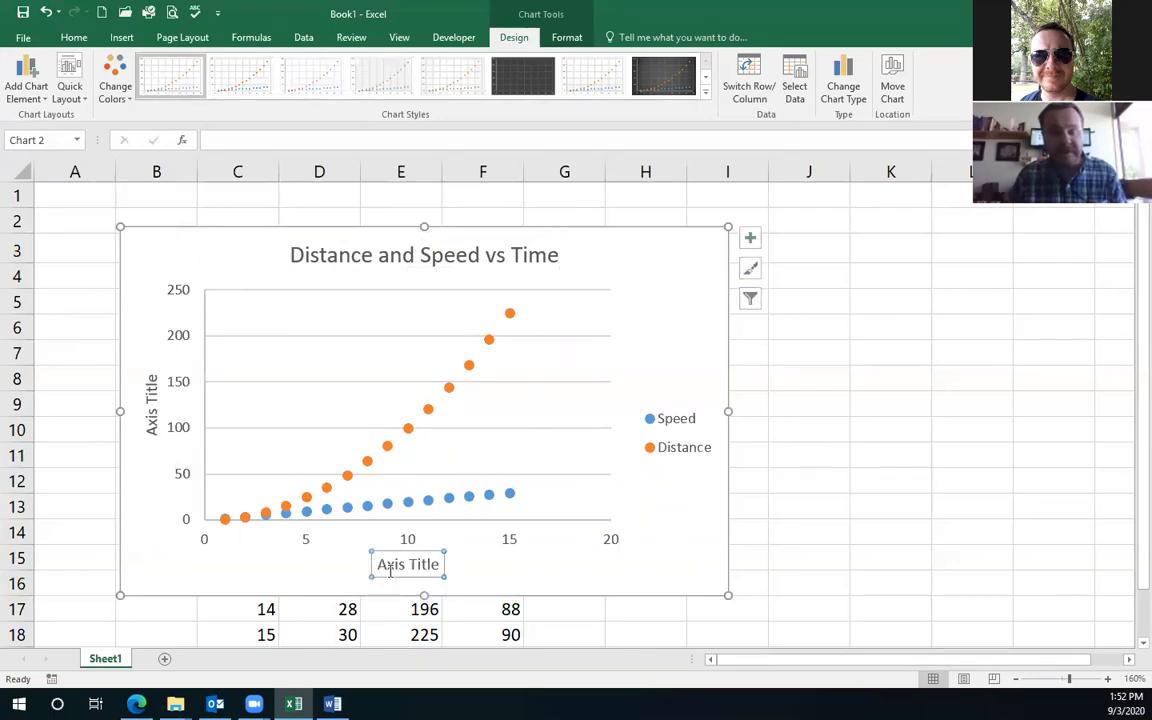
pyautogui.doubleClick(390, 569)
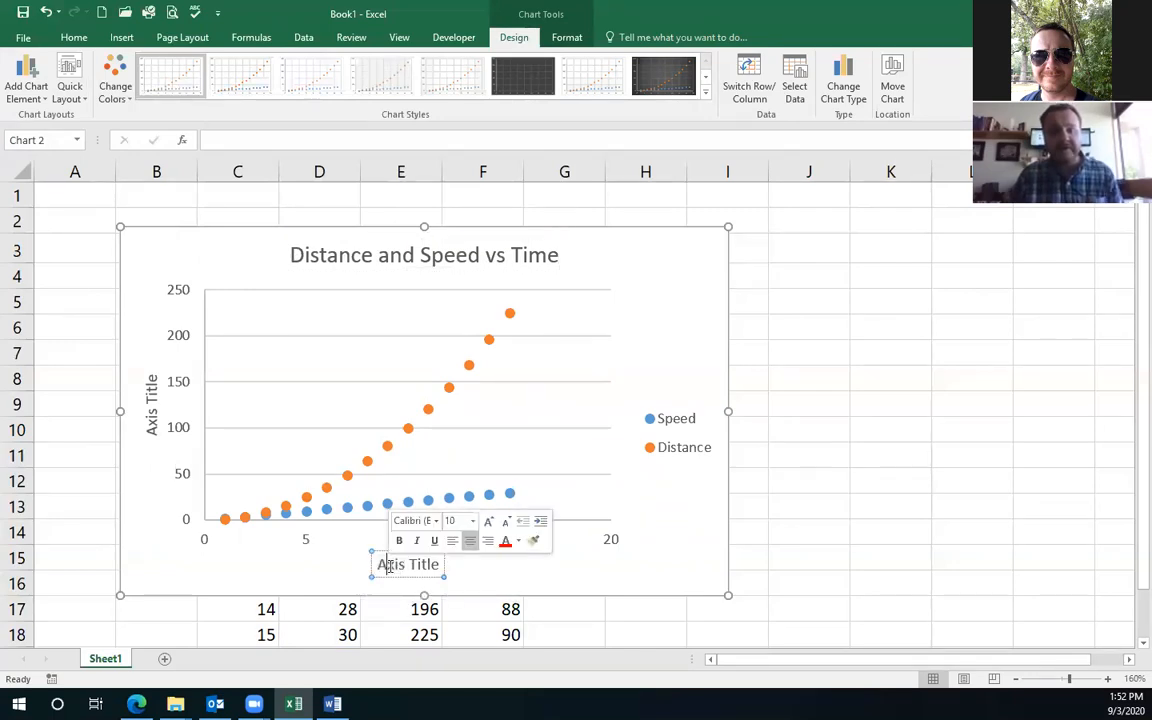
pyautogui.tripleClick(390, 569)
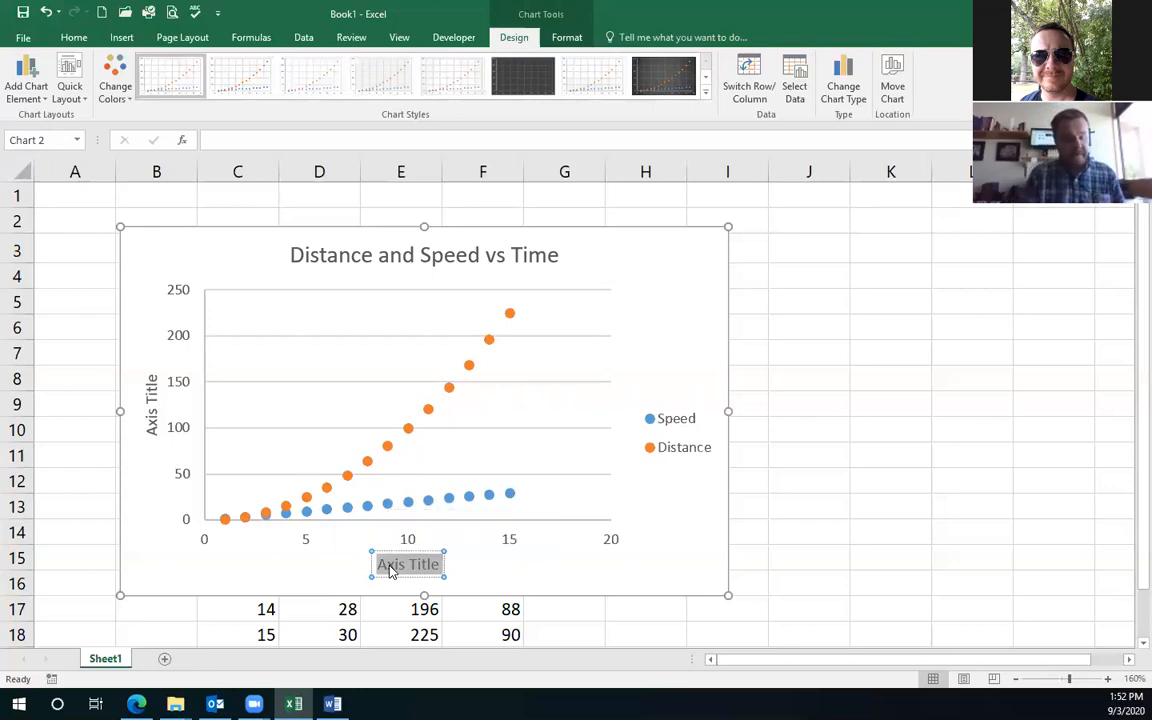
pyautogui.write('Time (s)')
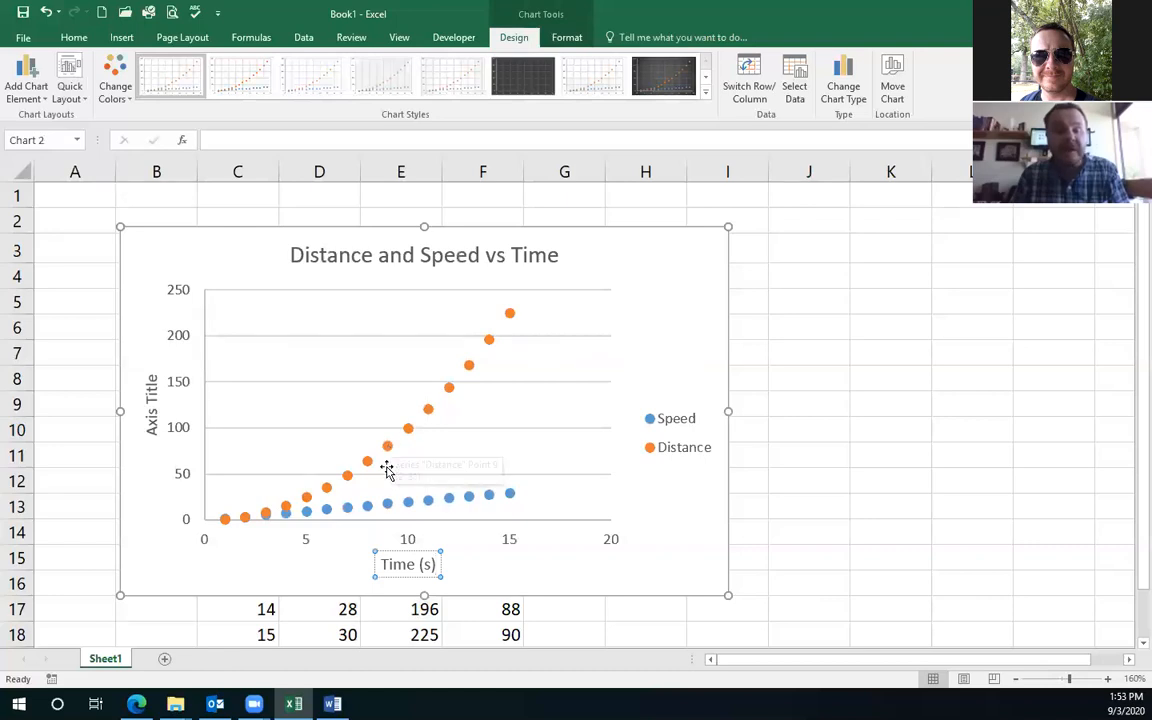
# - Plot the Distance series on the secondary axis of the scatter chart
pyautogui.moveTo(392, 515)
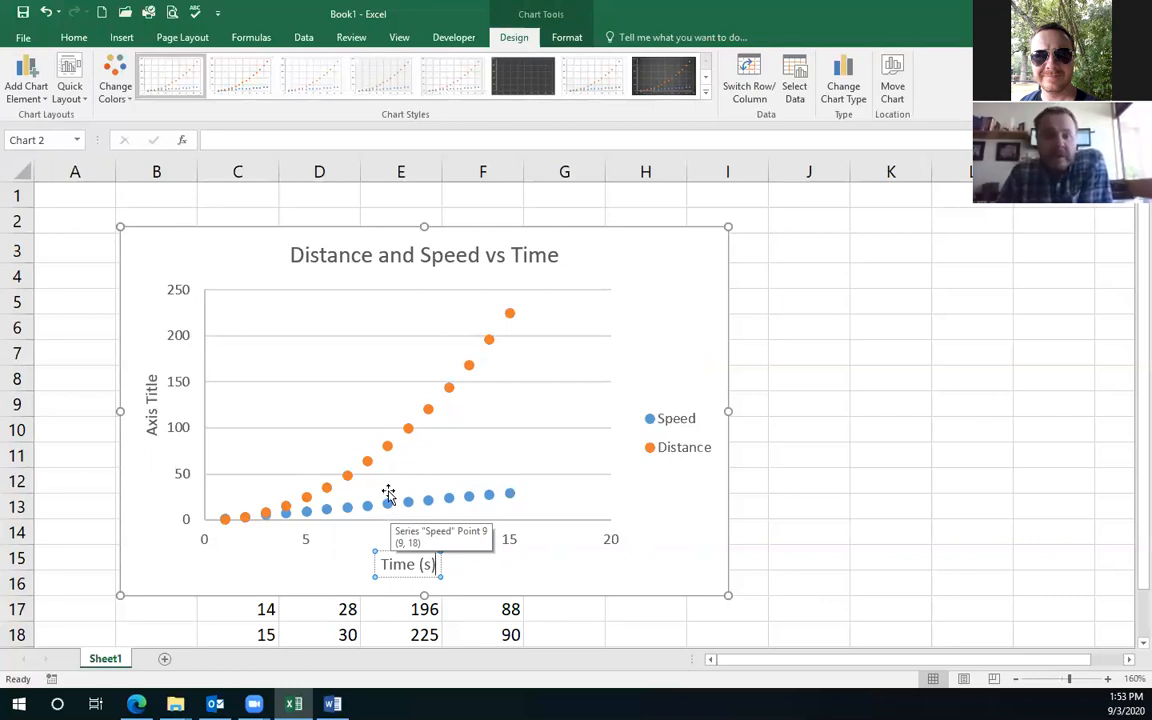
pyautogui.click(428, 412)
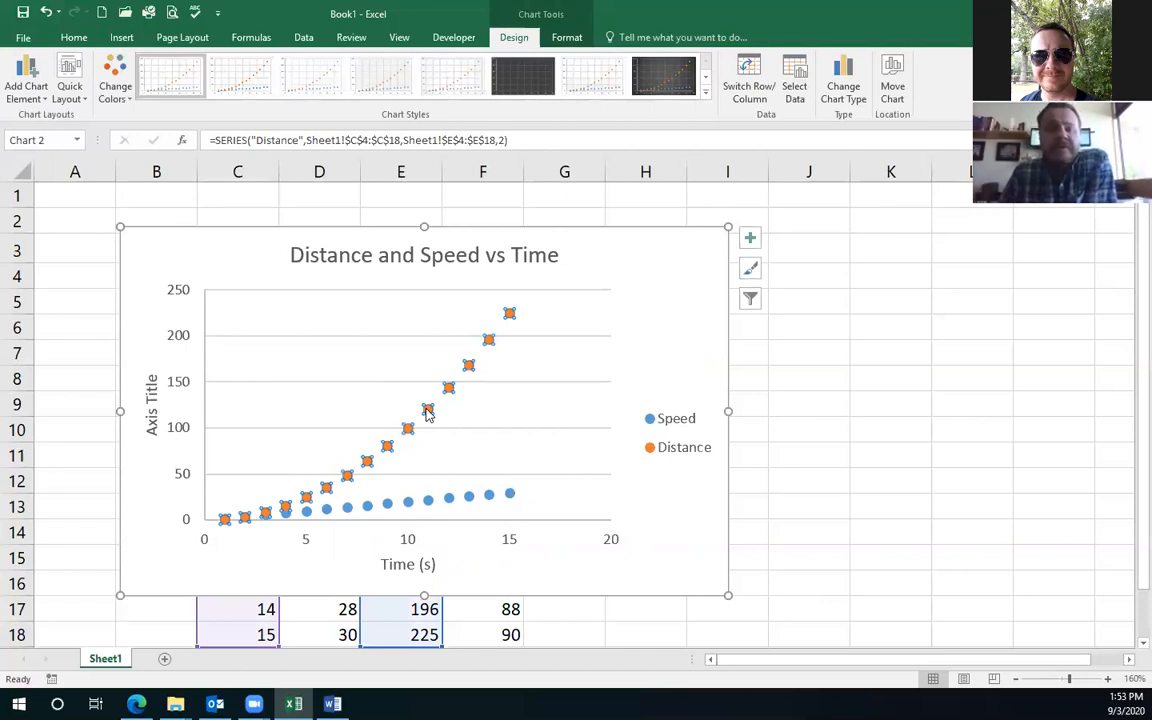
pyautogui.rightClick(428, 412)
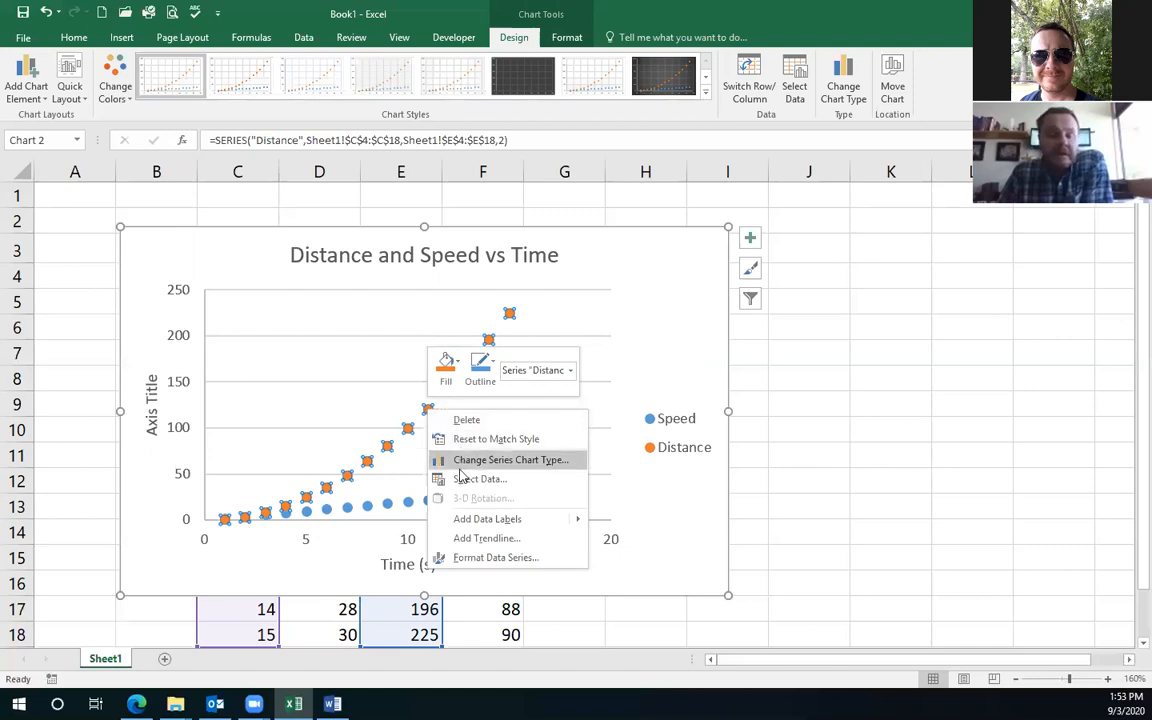
pyautogui.click(494, 557)
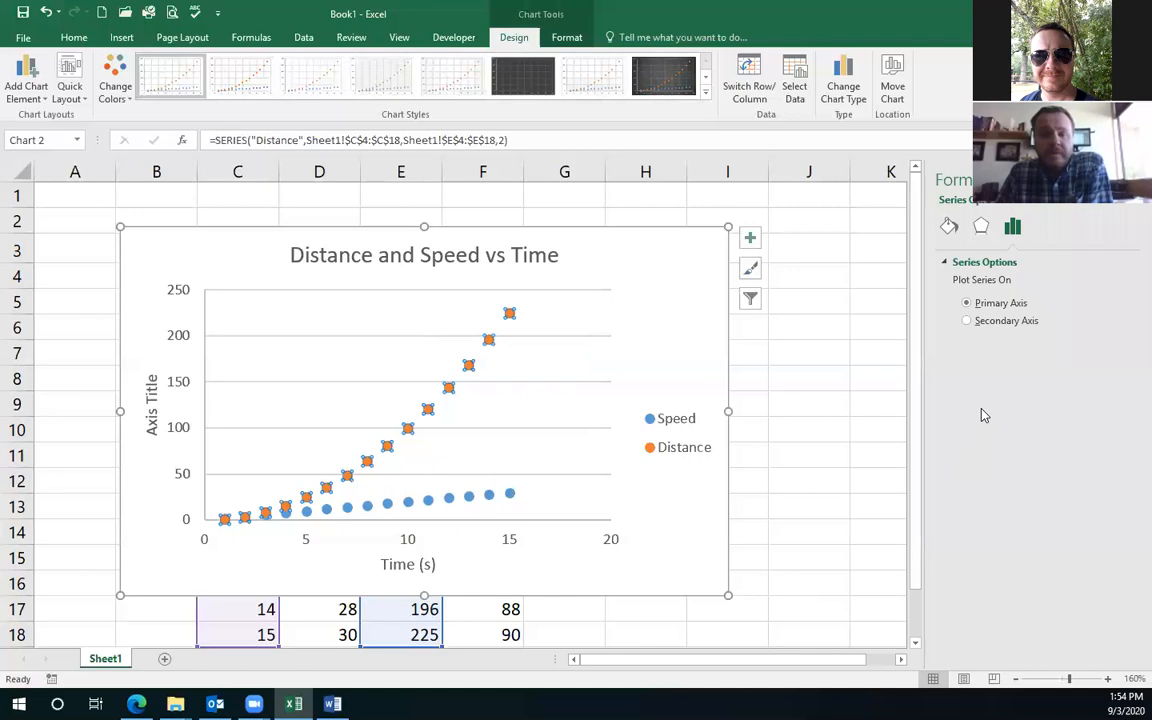
pyautogui.click(967, 322)
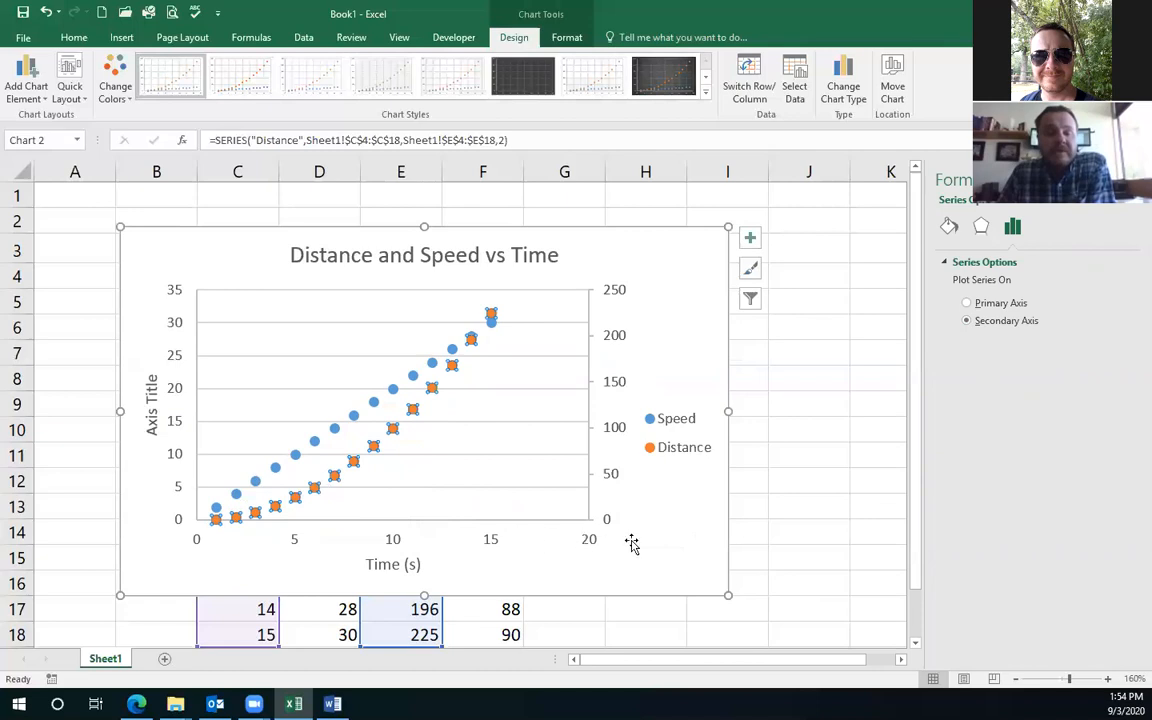
pyautogui.click(667, 543)
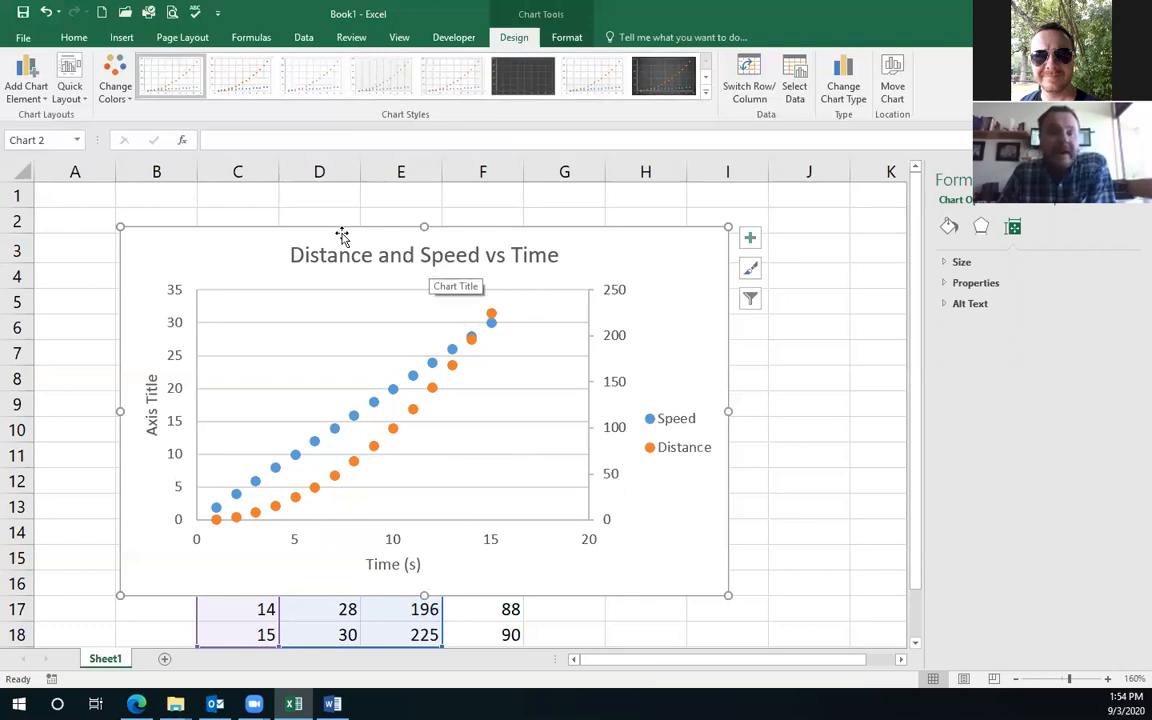
# - Add an axis title to the chart's secondary vertical axis
pyautogui.click(31, 84)
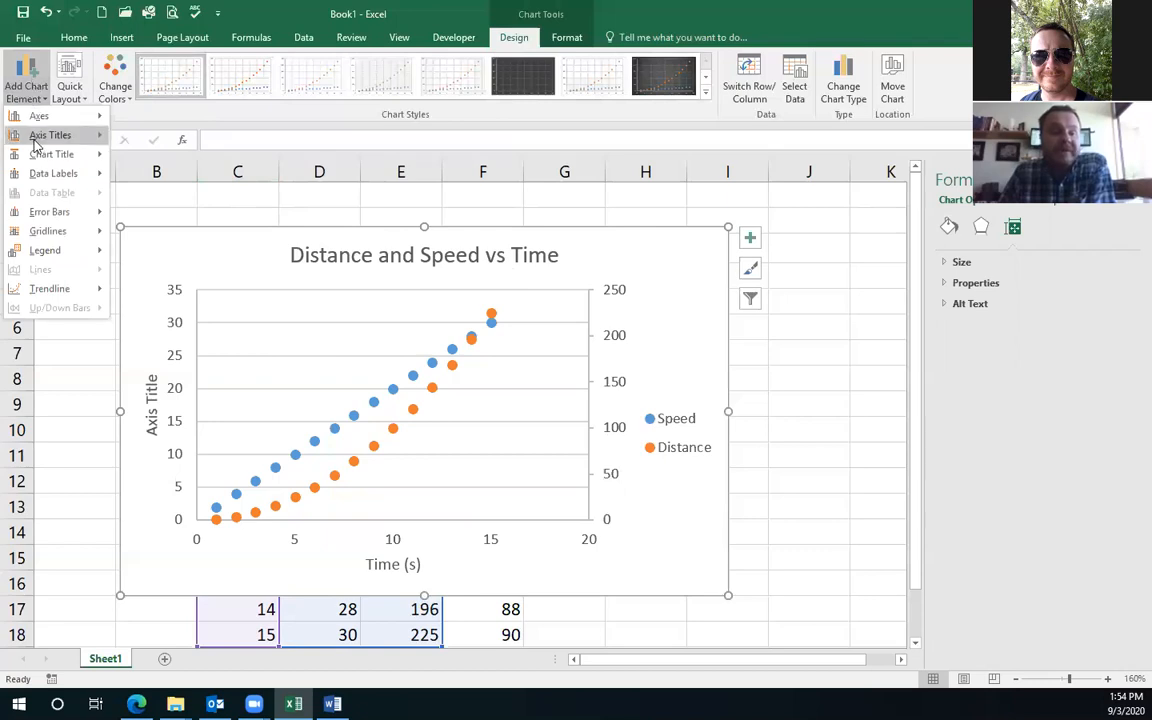
pyautogui.moveTo(38, 144)
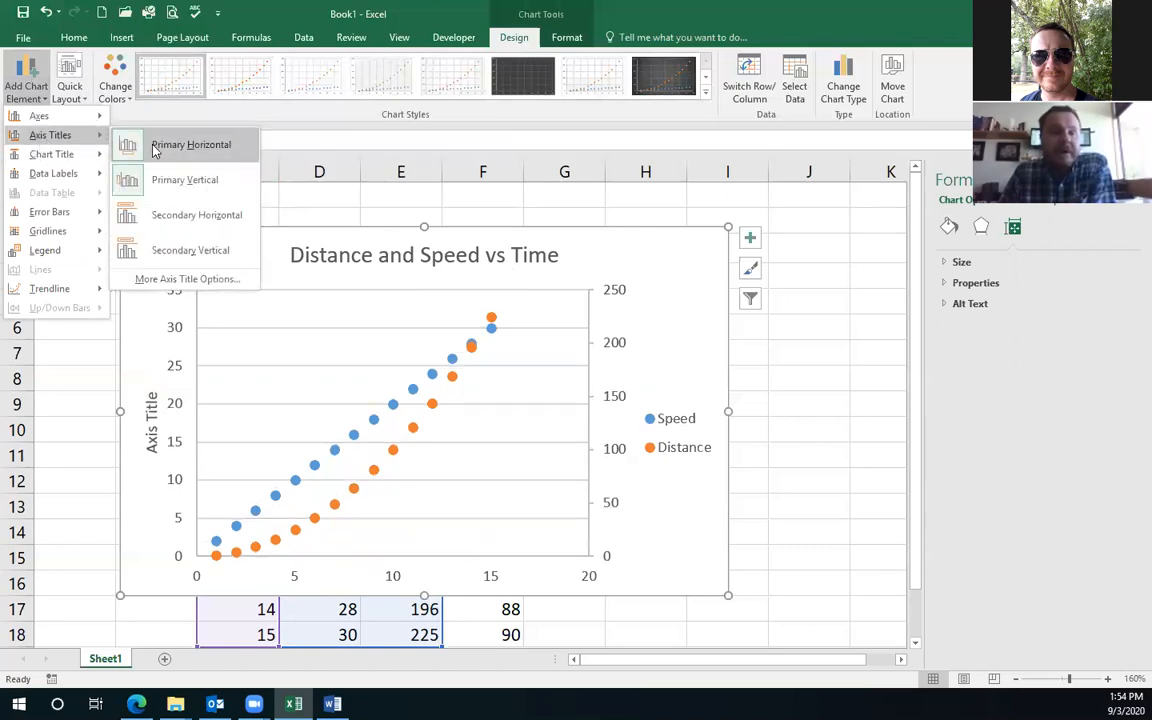
pyautogui.click(174, 250)
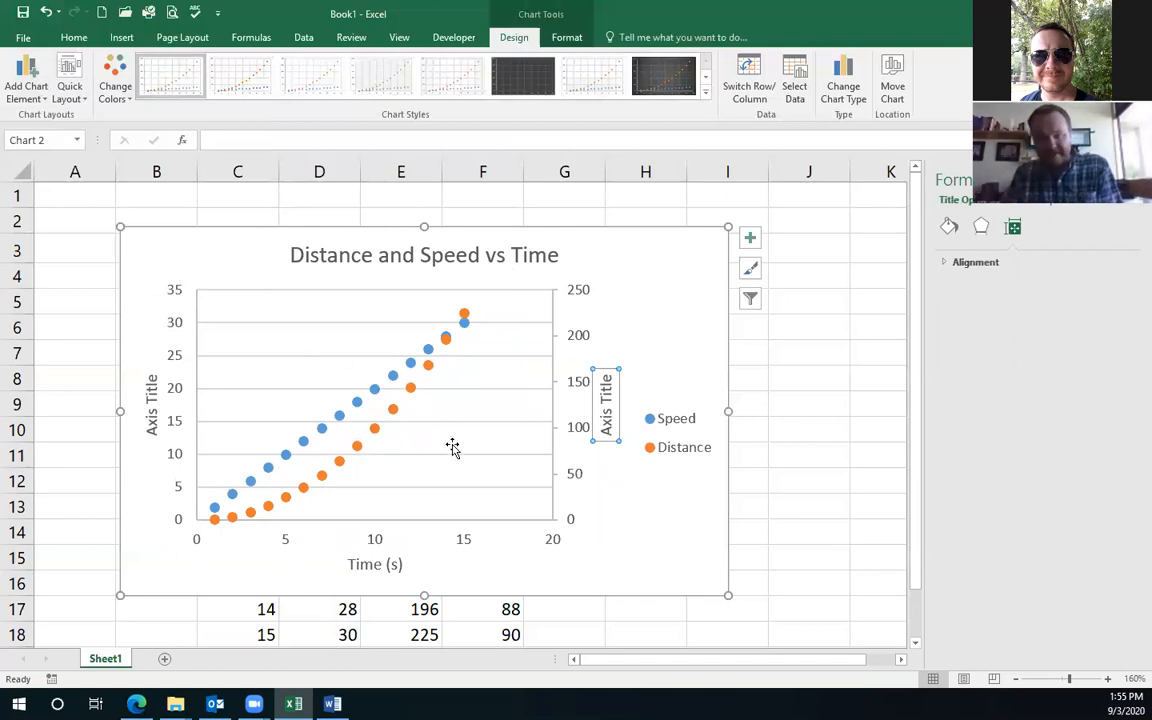
# - Replace the primary vertical axis title text with "Speed (ft/s)"
pyautogui.click(149, 430)
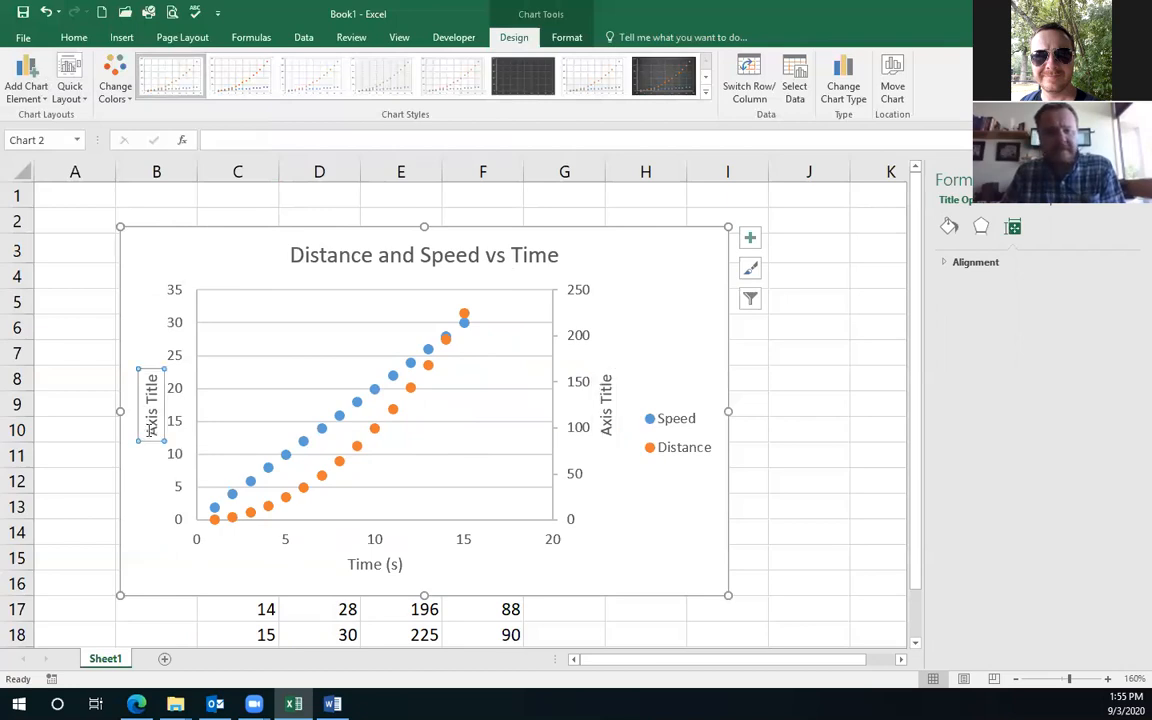
pyautogui.doubleClick(149, 431)
pyautogui.click(150, 428)
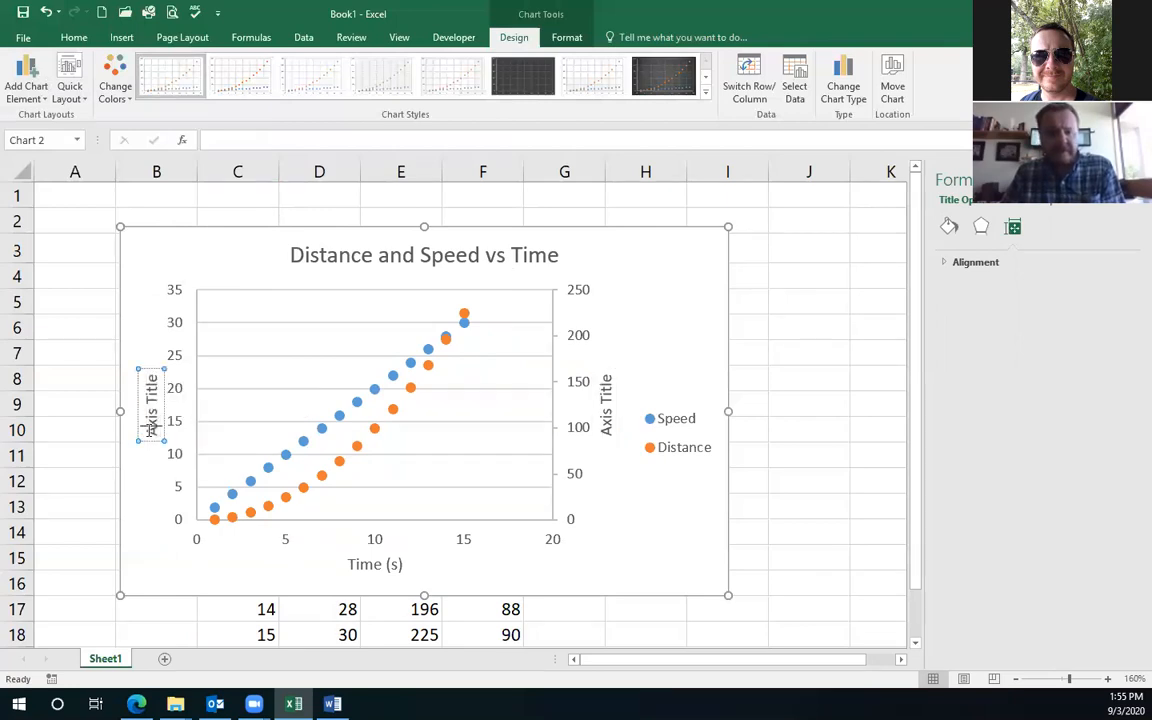
pyautogui.moveTo(150, 428); pyautogui.dragTo(150, 380)
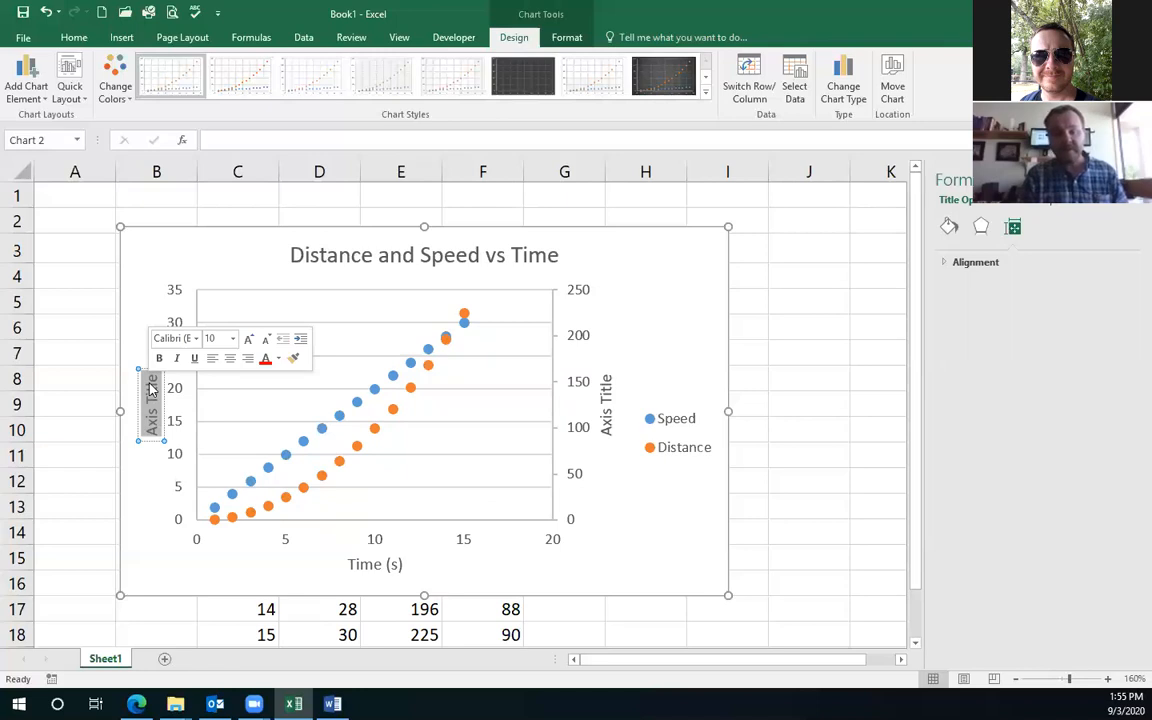
pyautogui.write('S')
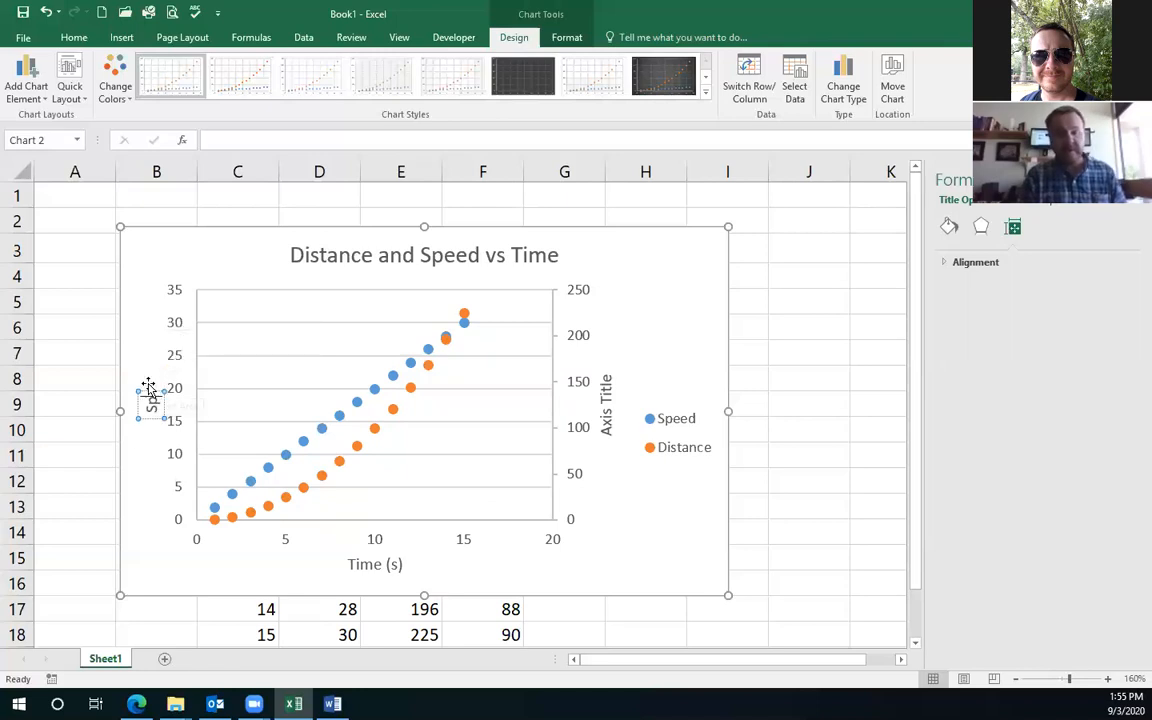
pyautogui.write('peed (ft/s)')
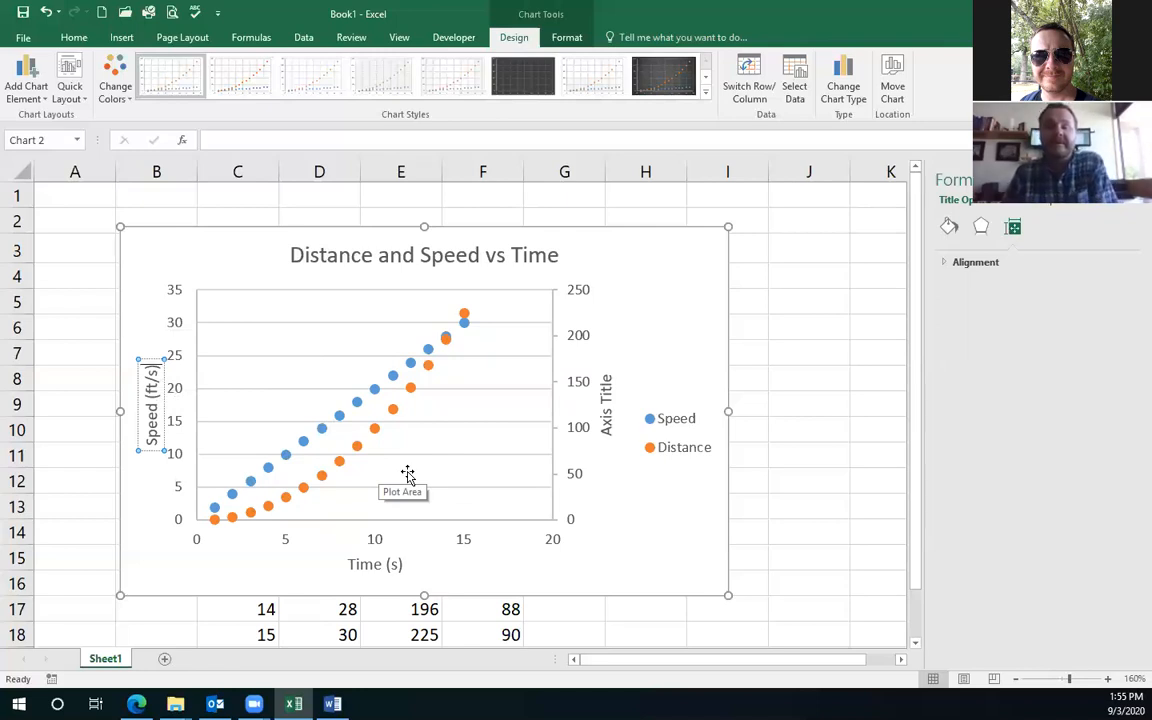
# - Replace the secondary vertical axis title text with "Distance (ft)"
pyautogui.click(606, 431)
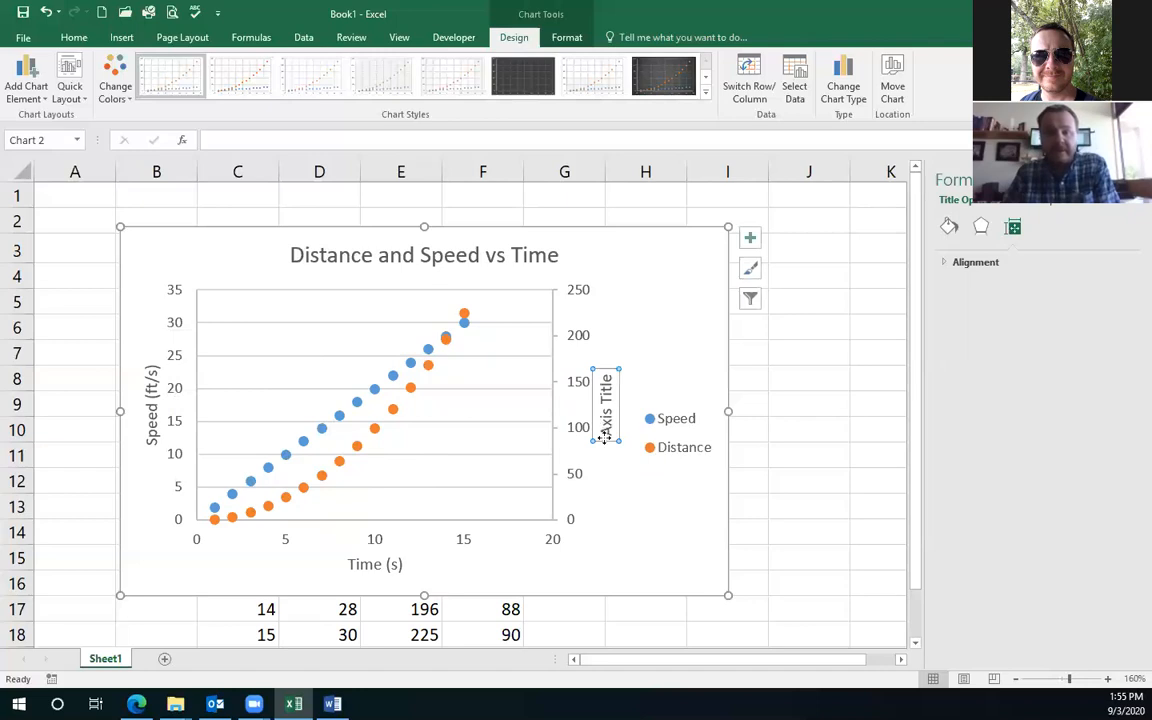
pyautogui.moveTo(606, 431); pyautogui.dragTo(605, 380)
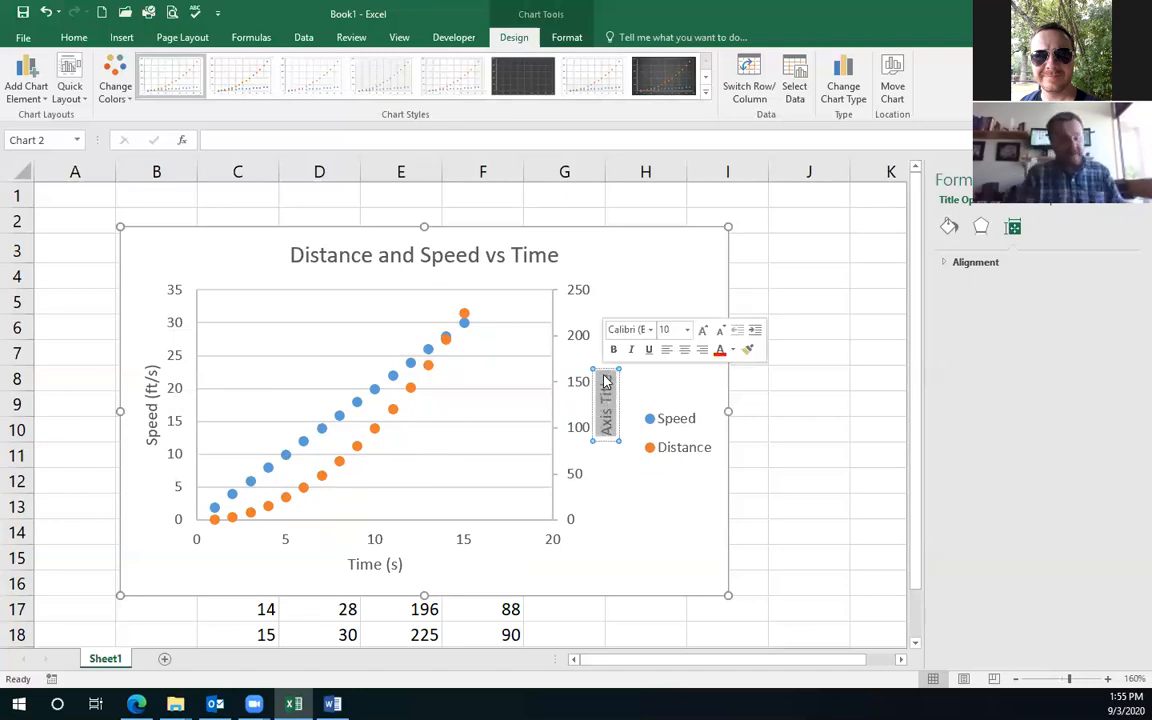
pyautogui.write('Dist')
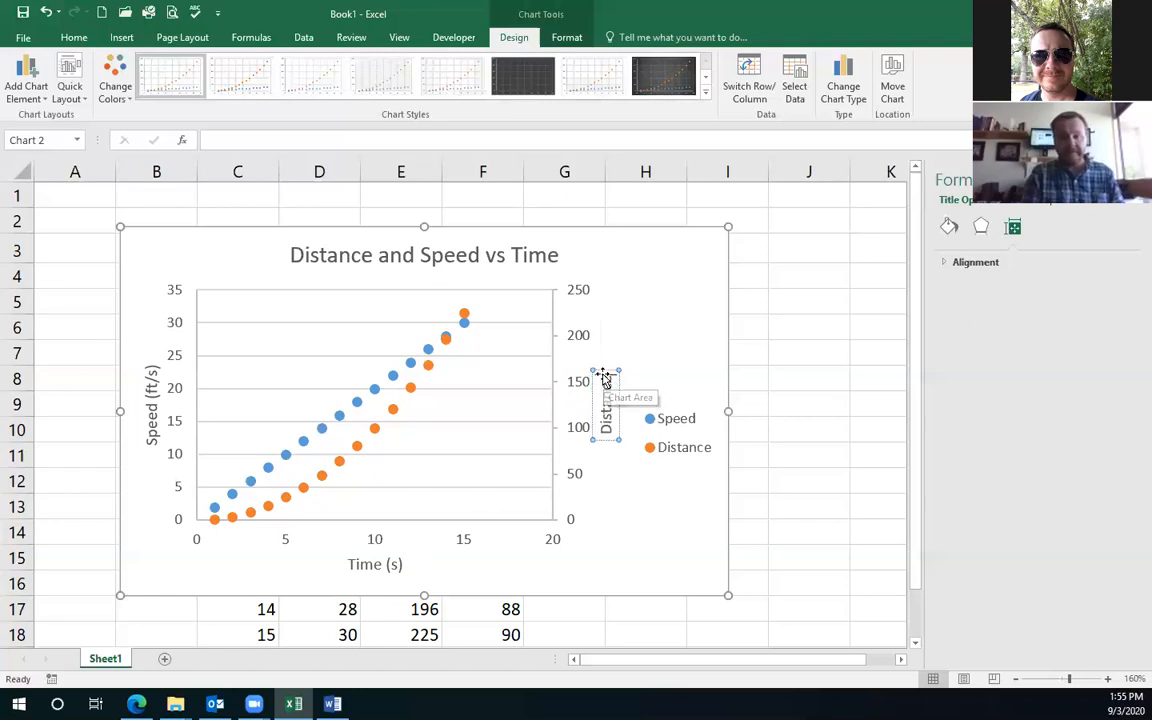
pyautogui.write('ance (ft)')
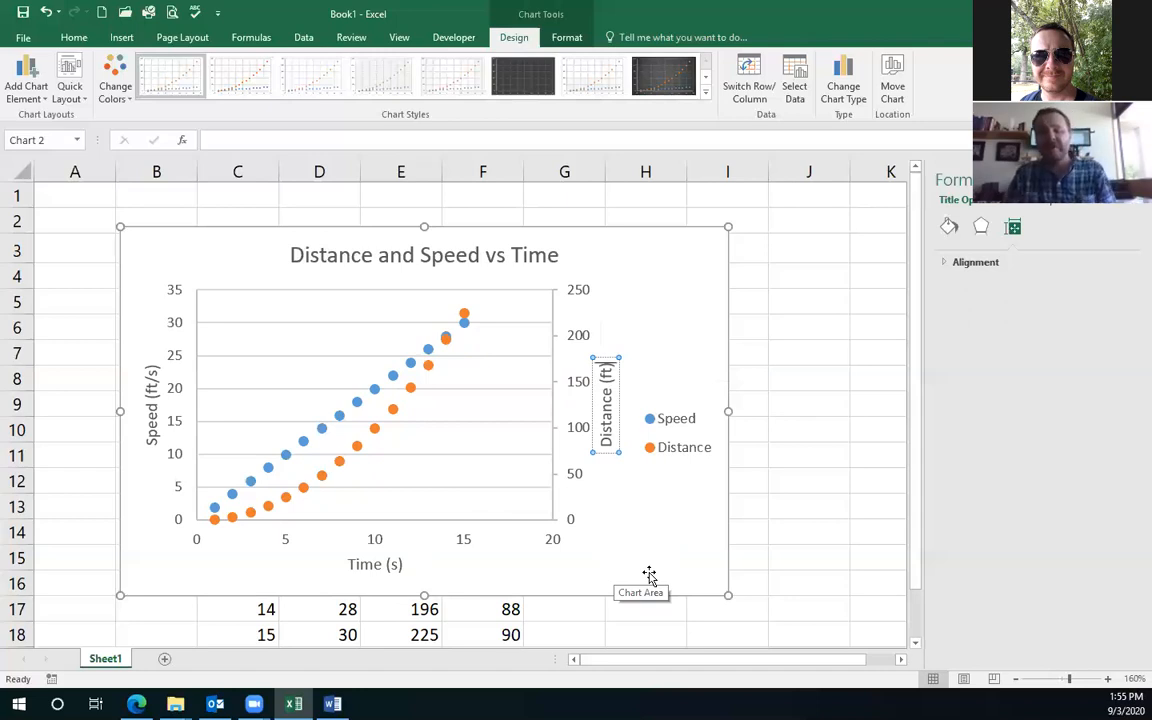
# - Move the legend into the upper-left corner of the plot area and widen the plot area over the freed space
pyautogui.click(660, 430)
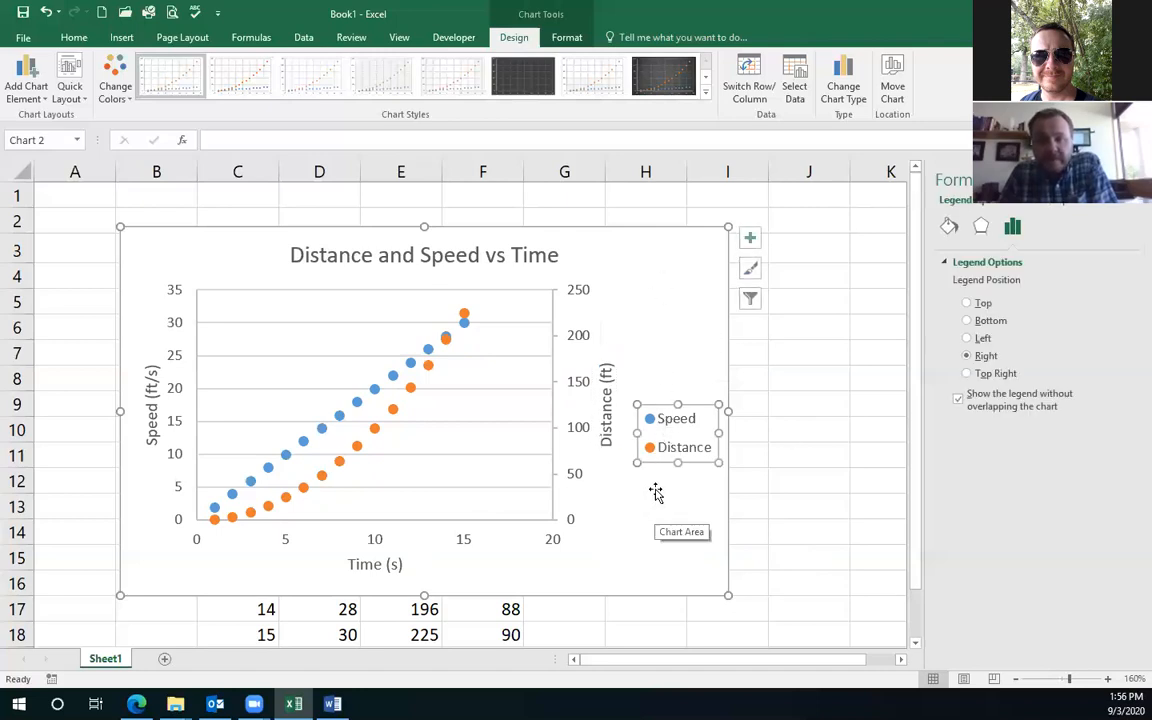
pyautogui.moveTo(655, 460); pyautogui.dragTo(228, 344)
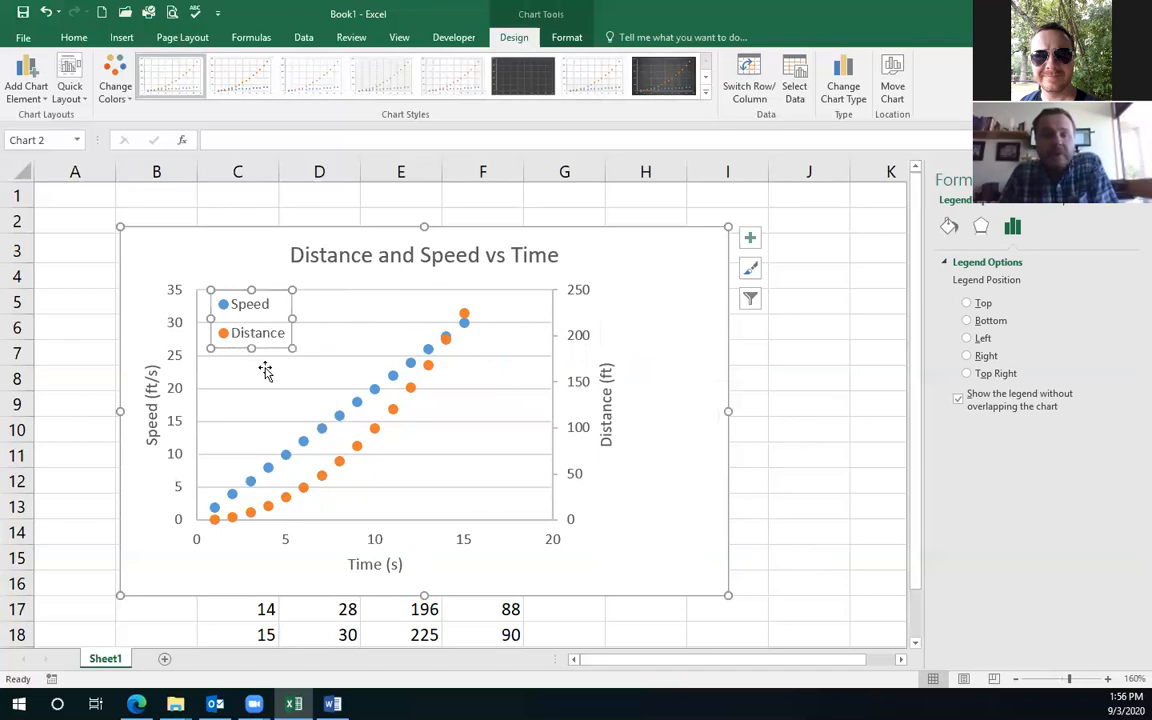
pyautogui.click(498, 412)
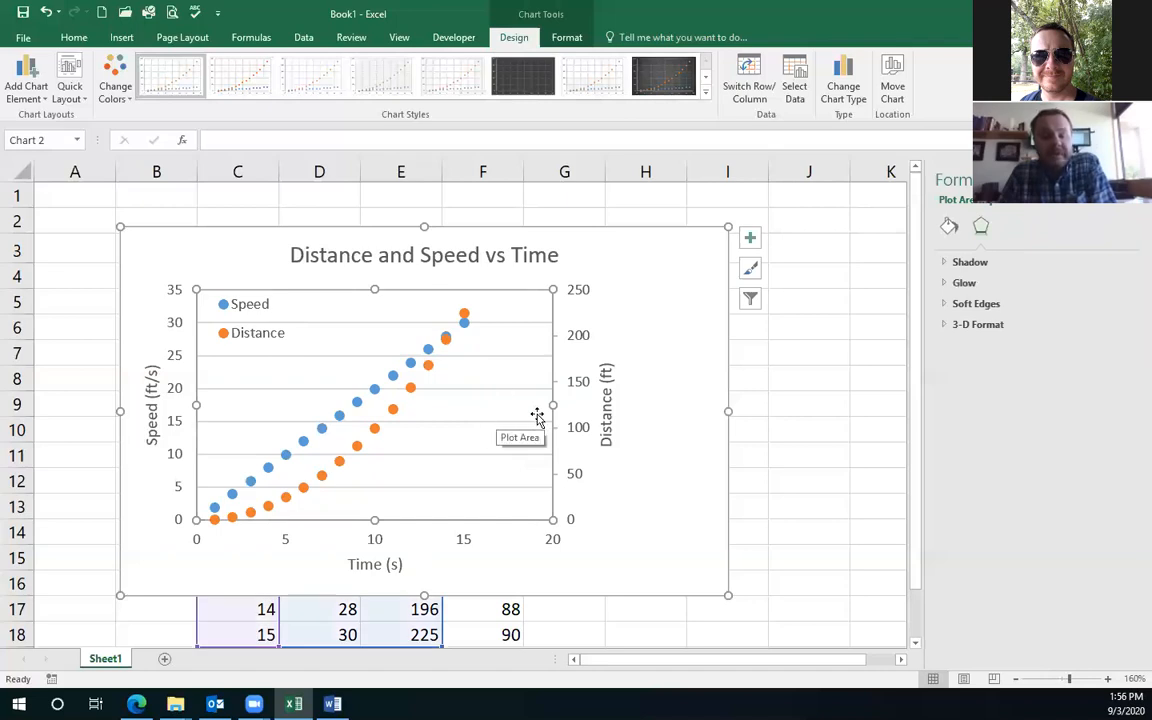
pyautogui.moveTo(550, 404); pyautogui.dragTo(653, 409)
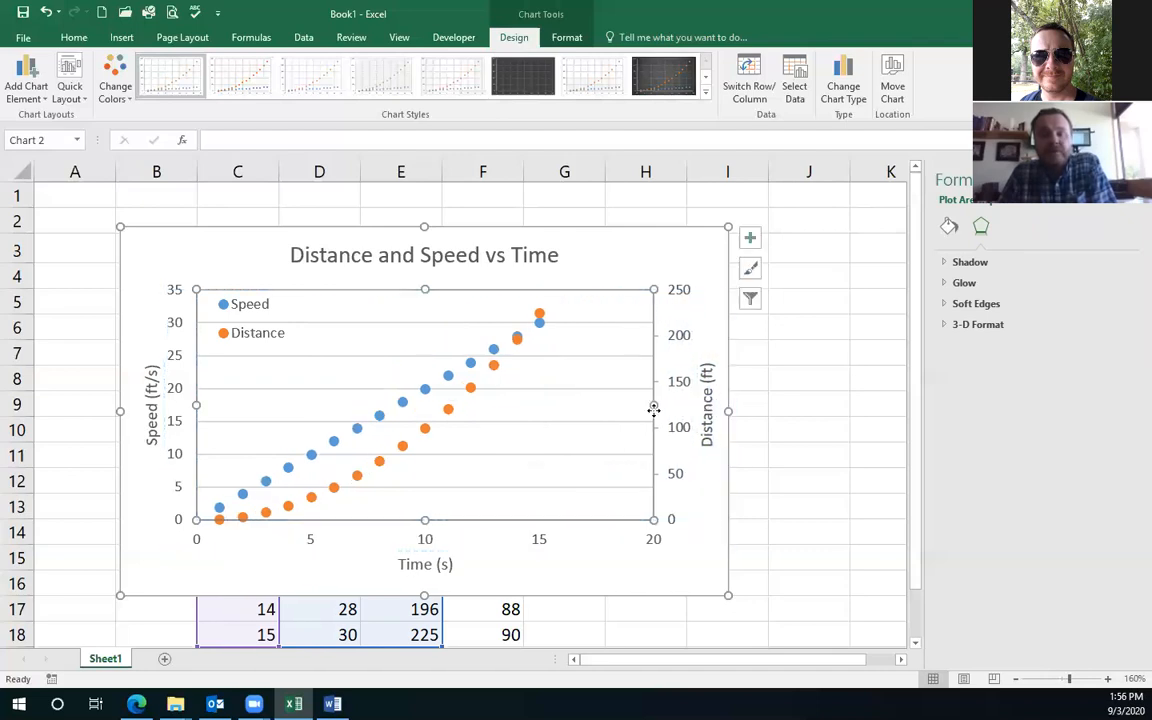
# - Give the chart's plot area a solid light grey fill
pyautogui.rightClick(574, 402)
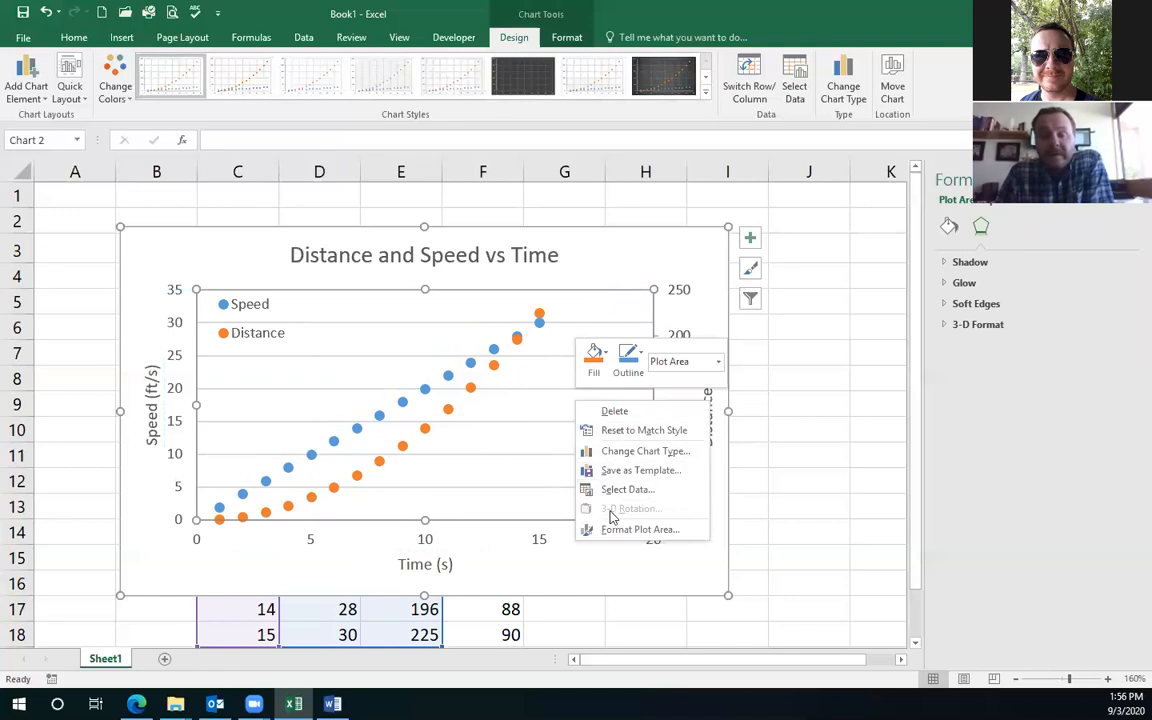
pyautogui.click(638, 529)
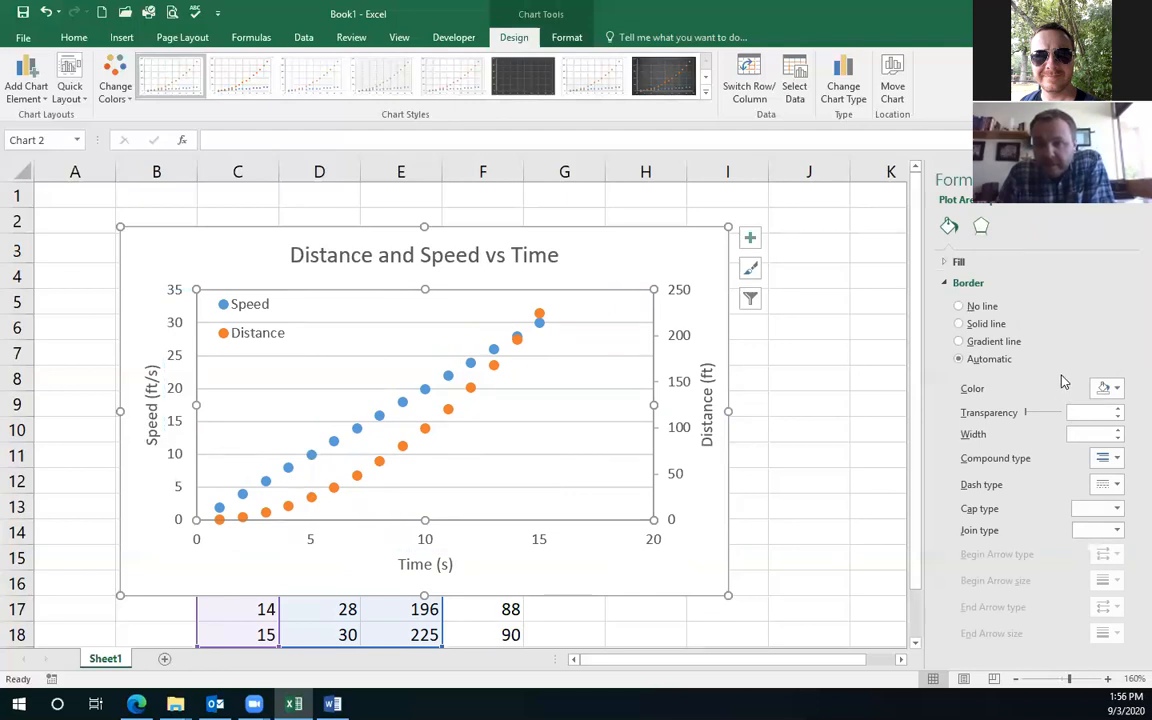
pyautogui.click(956, 262)
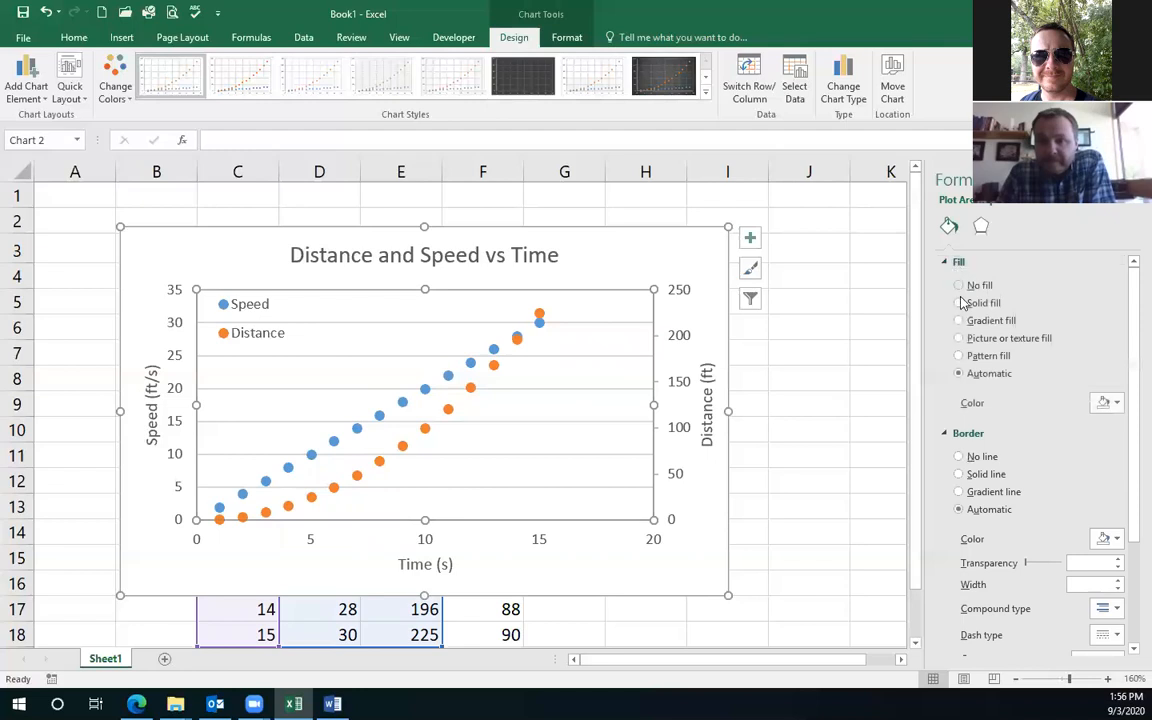
pyautogui.click(1117, 404)
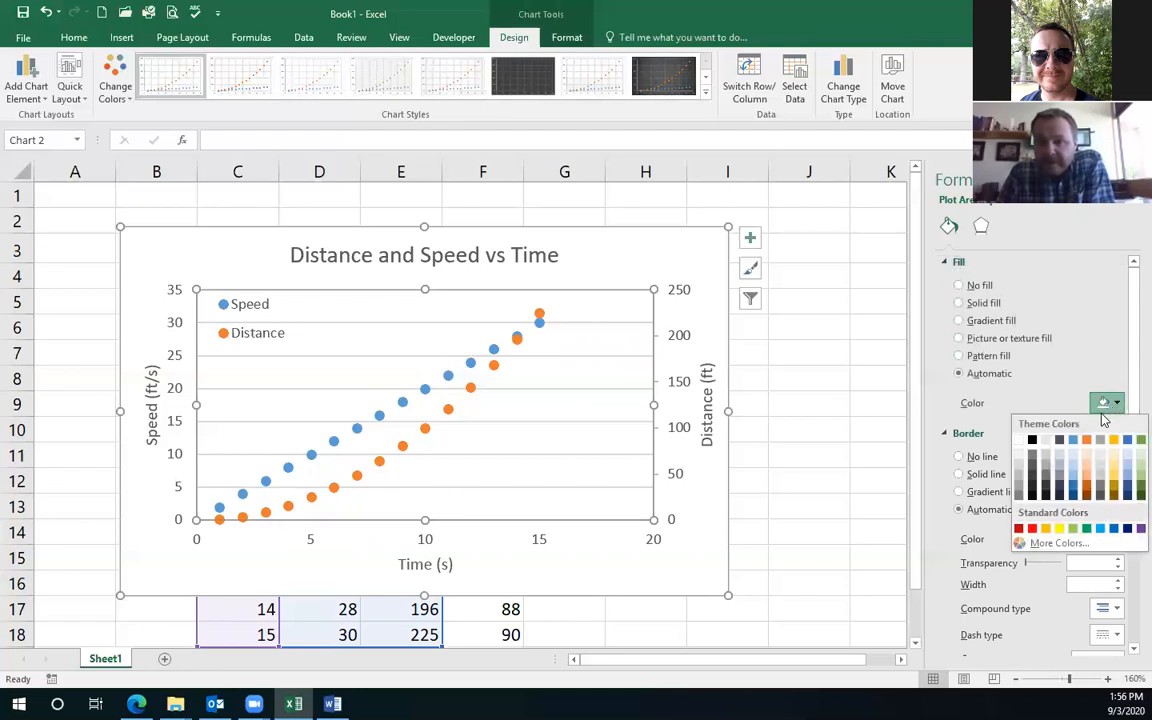
pyautogui.click(1019, 472)
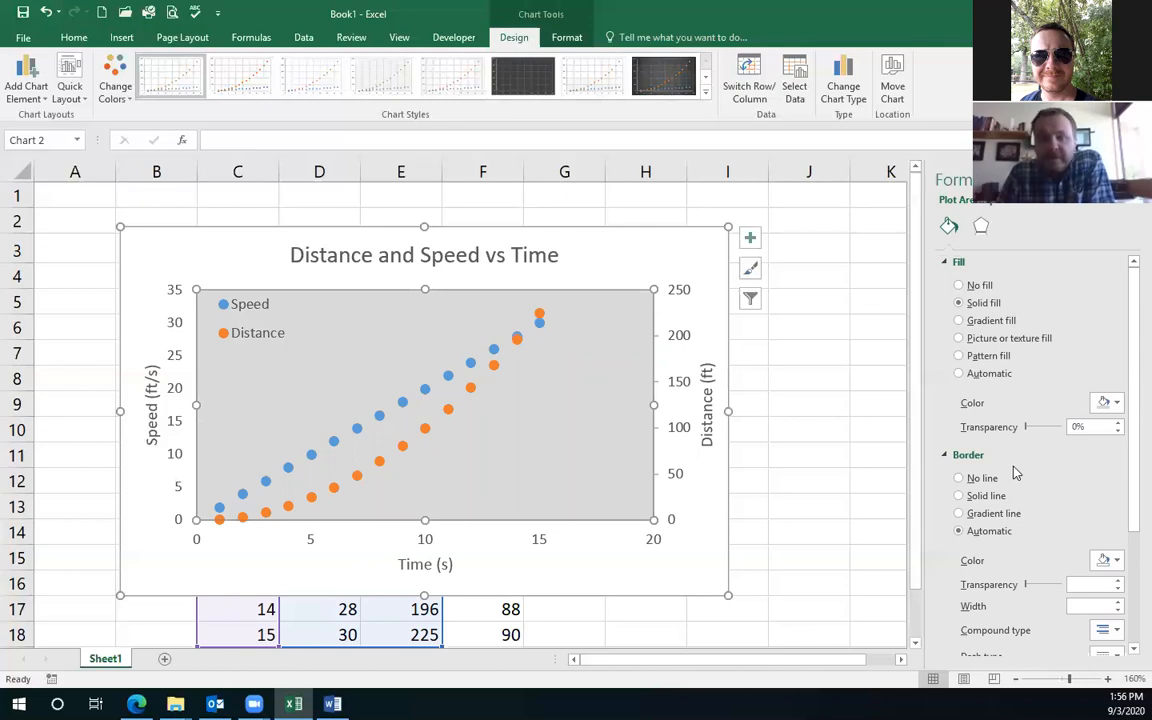
# - Change the Distance series markers to the built-in triangle type with a solid red fill
pyautogui.click(447, 418)
pyautogui.rightClick(450, 418)
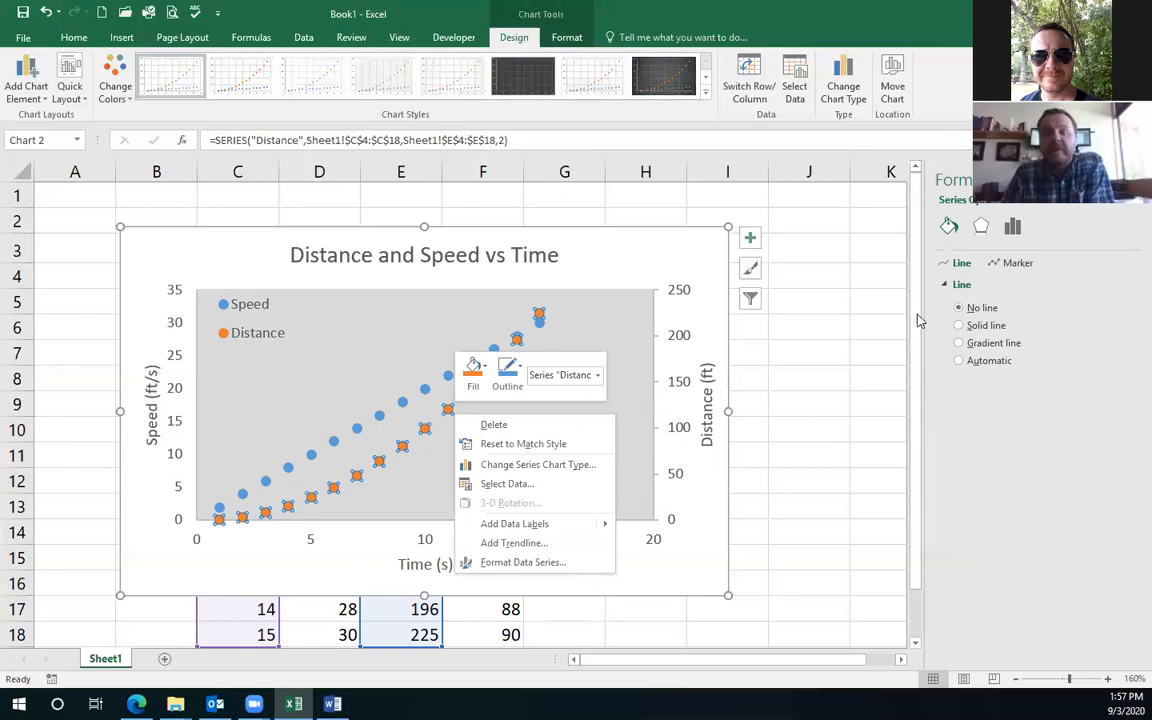
pyautogui.click(996, 267)
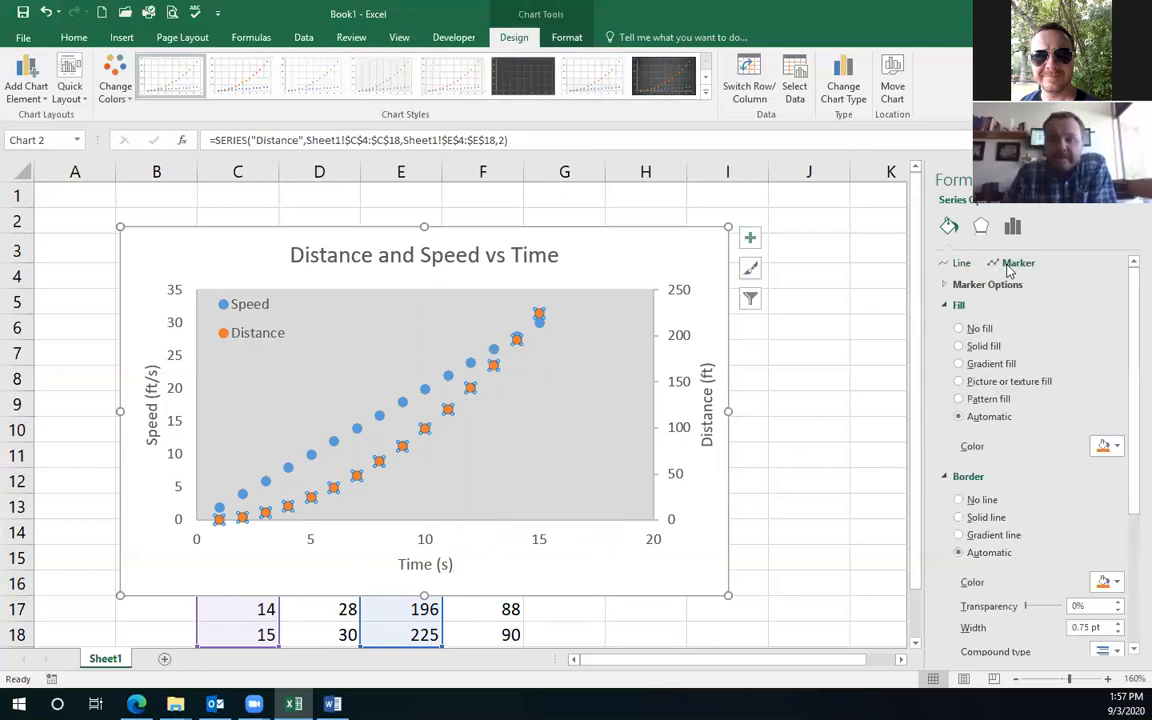
pyautogui.click(980, 285)
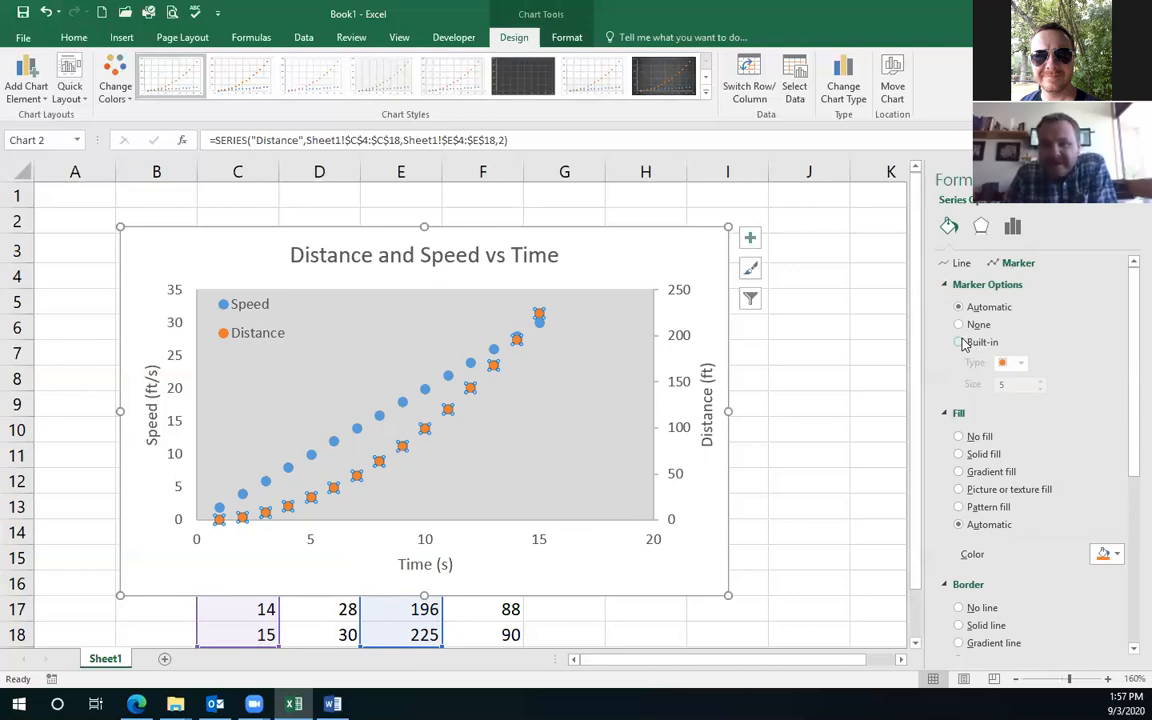
pyautogui.click(960, 343)
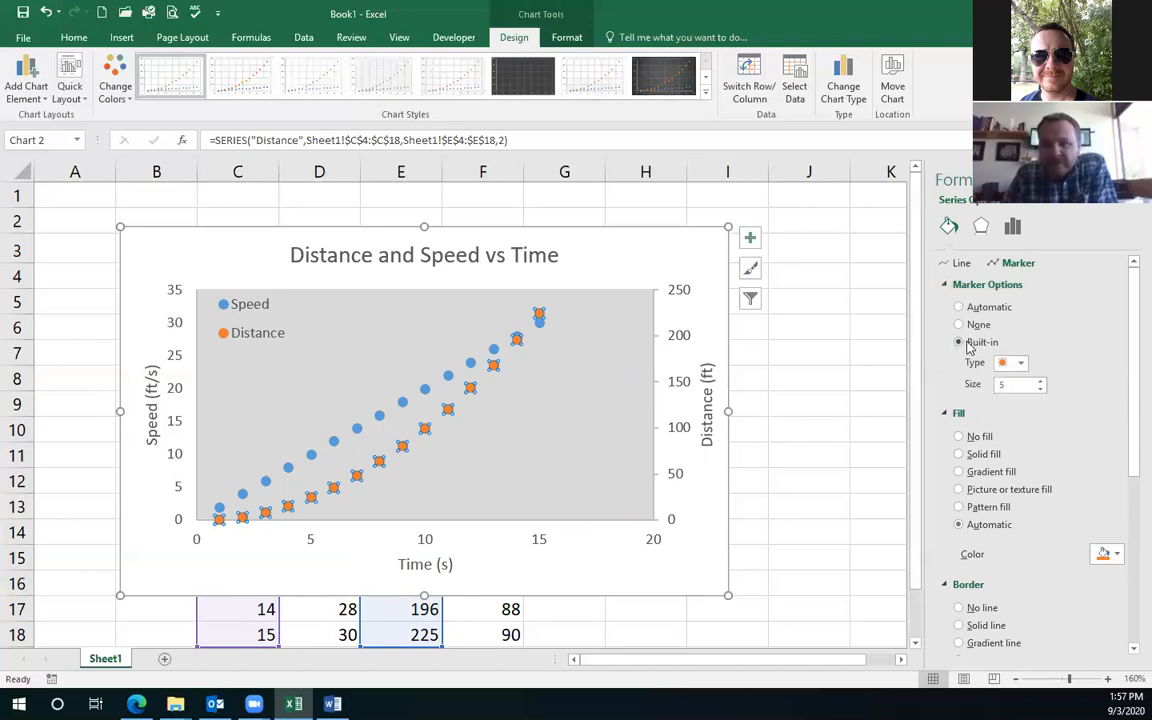
pyautogui.click(1021, 364)
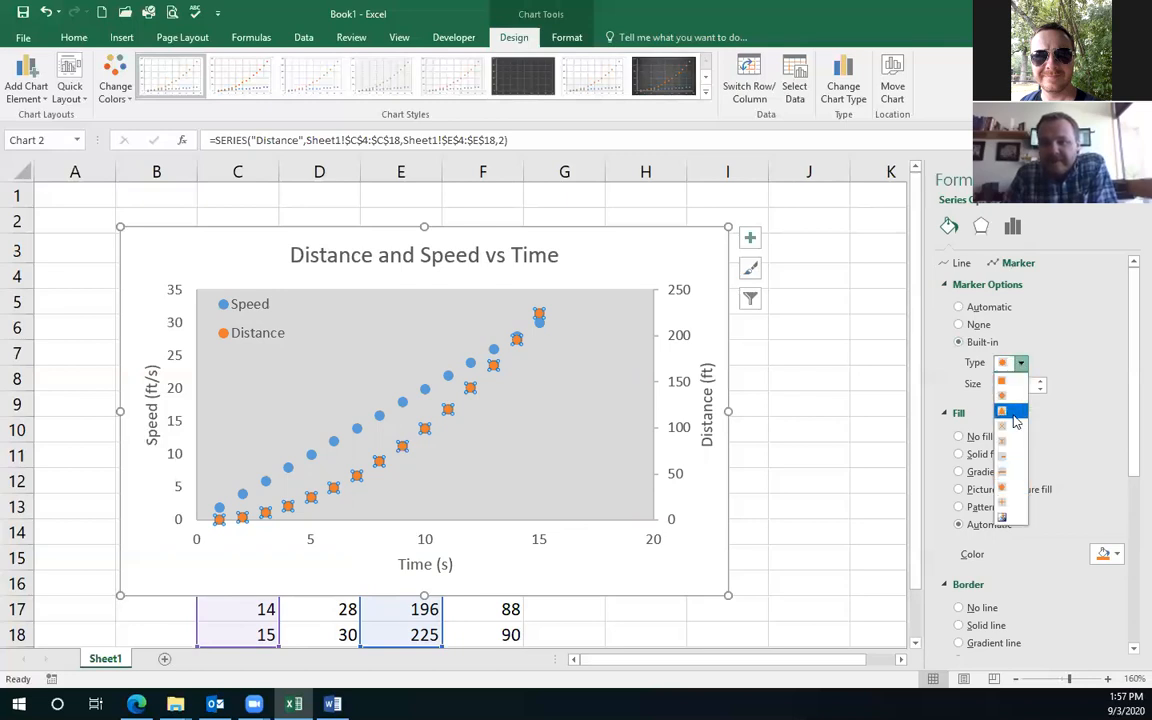
pyautogui.click(1013, 412)
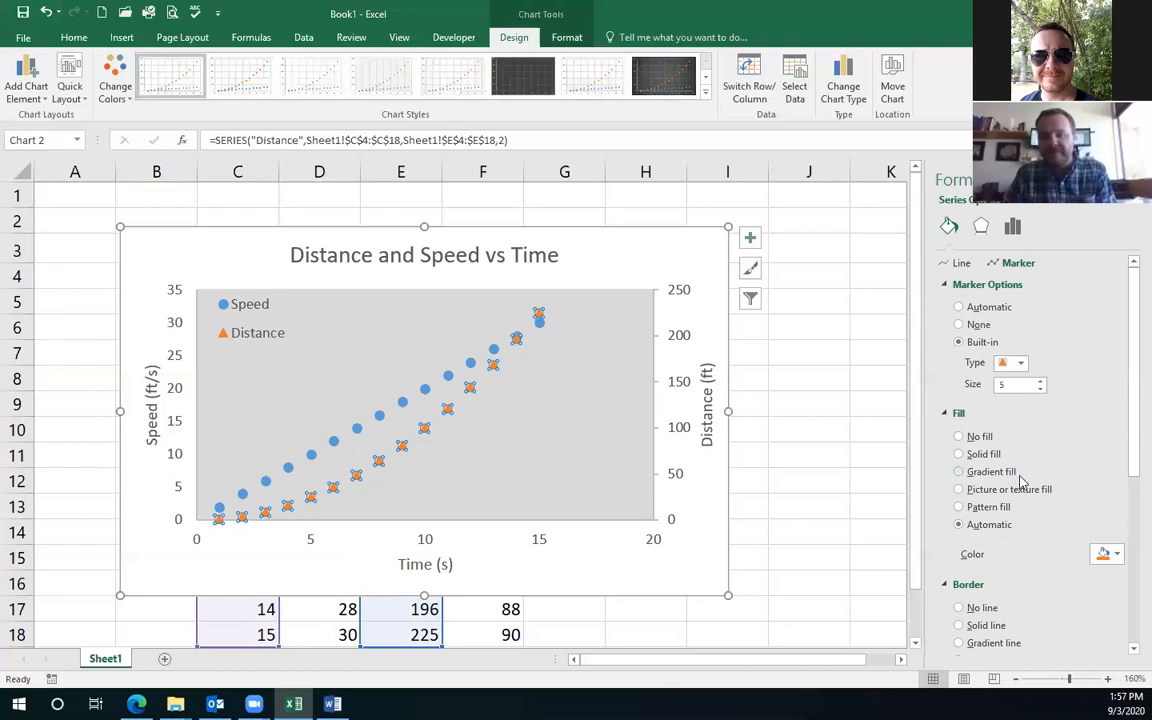
pyautogui.click(1117, 554)
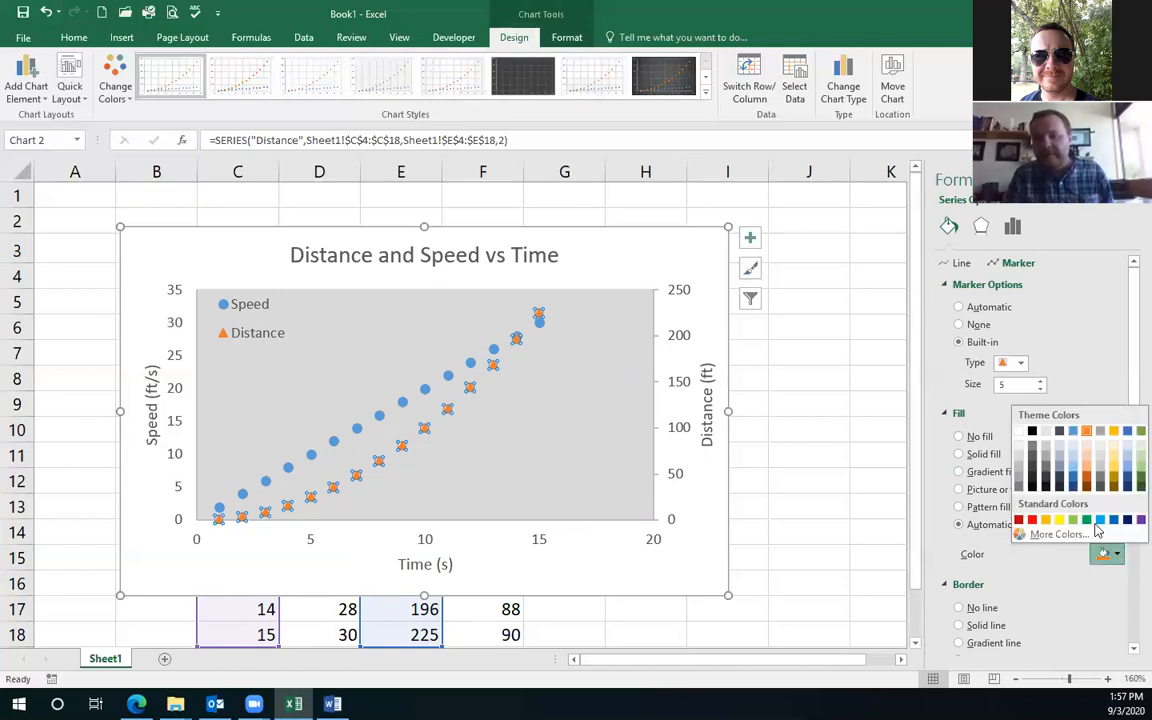
pyautogui.click(1034, 522)
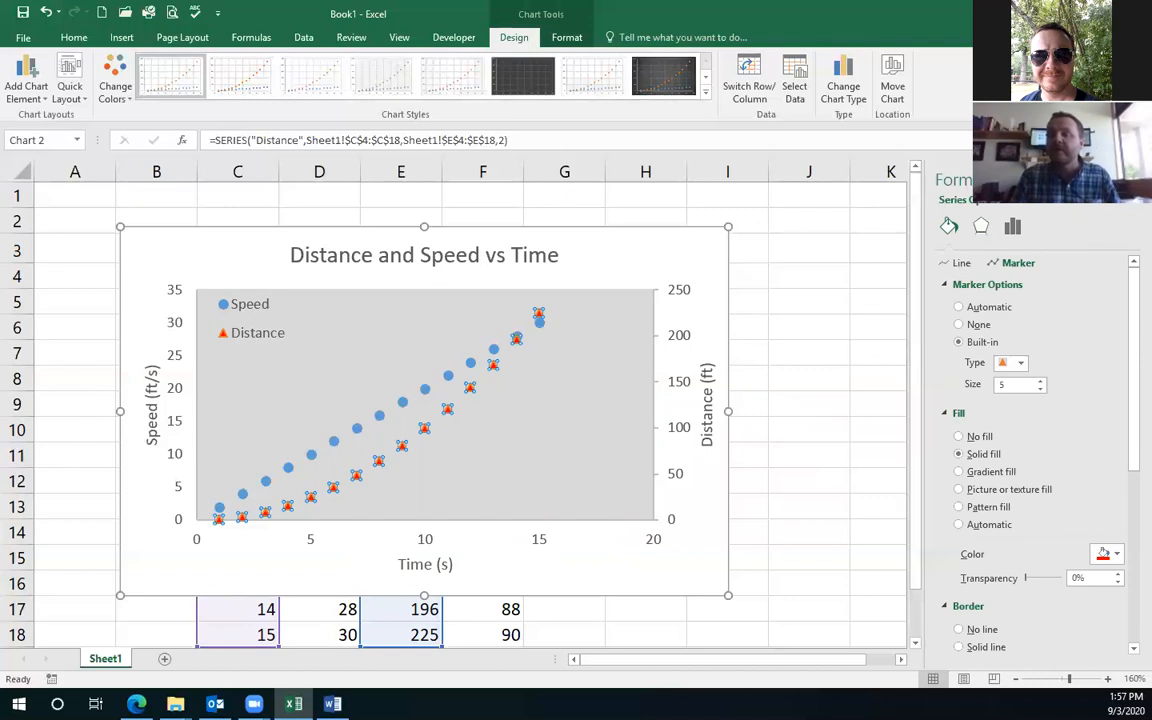
# - Close the formatting pane and move the Distance and Speed vs Time chart beside the data table, clear of the Temperature column
pyautogui.click(1134, 180)
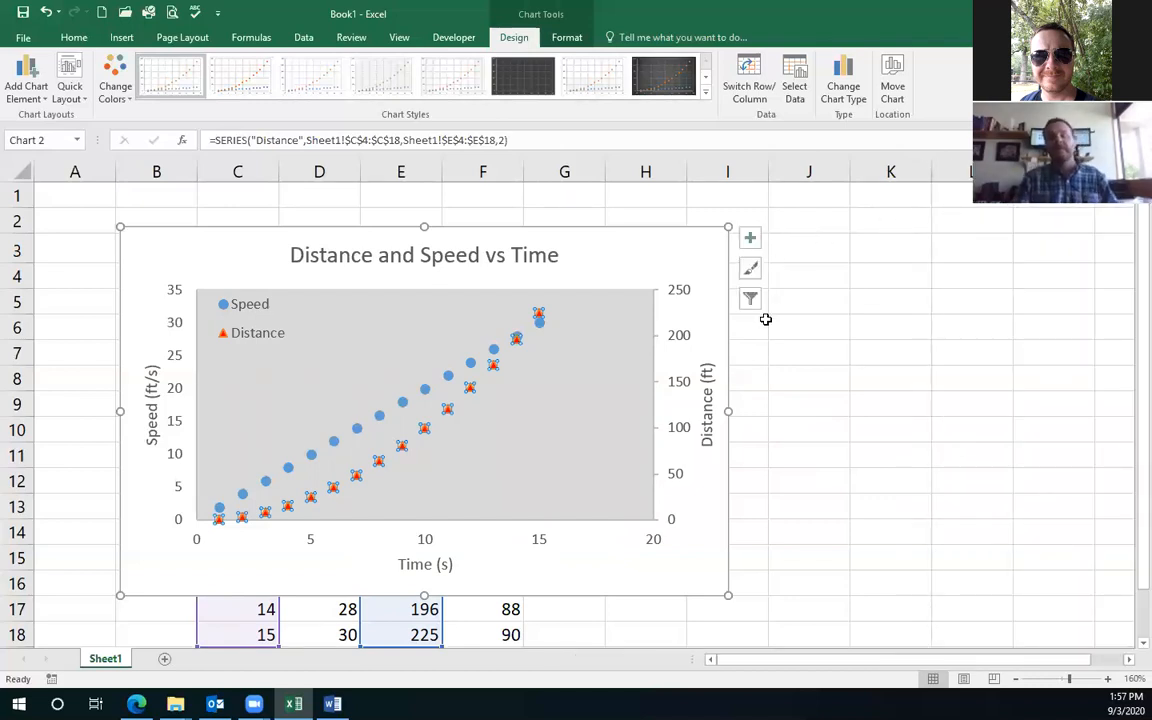
pyautogui.moveTo(658, 242); pyautogui.dragTo(1000, 240)
pyautogui.moveTo(491, 249); pyautogui.dragTo(635, 254)
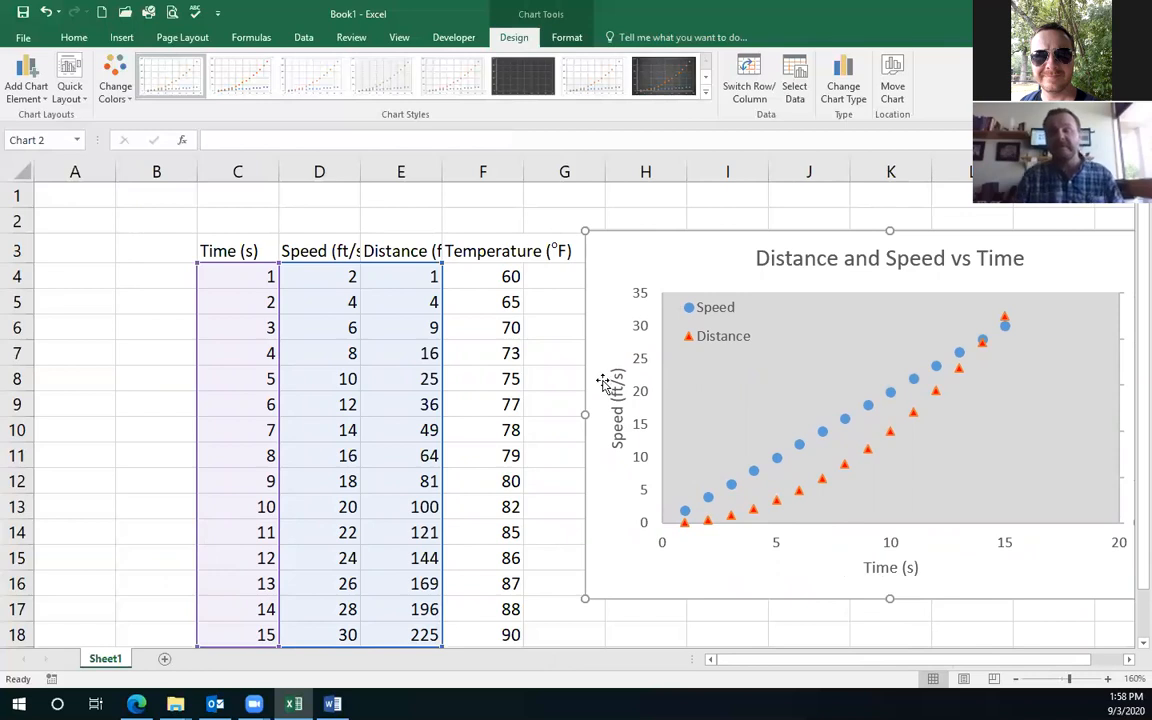
pyautogui.scroll(-1, 606, 385)
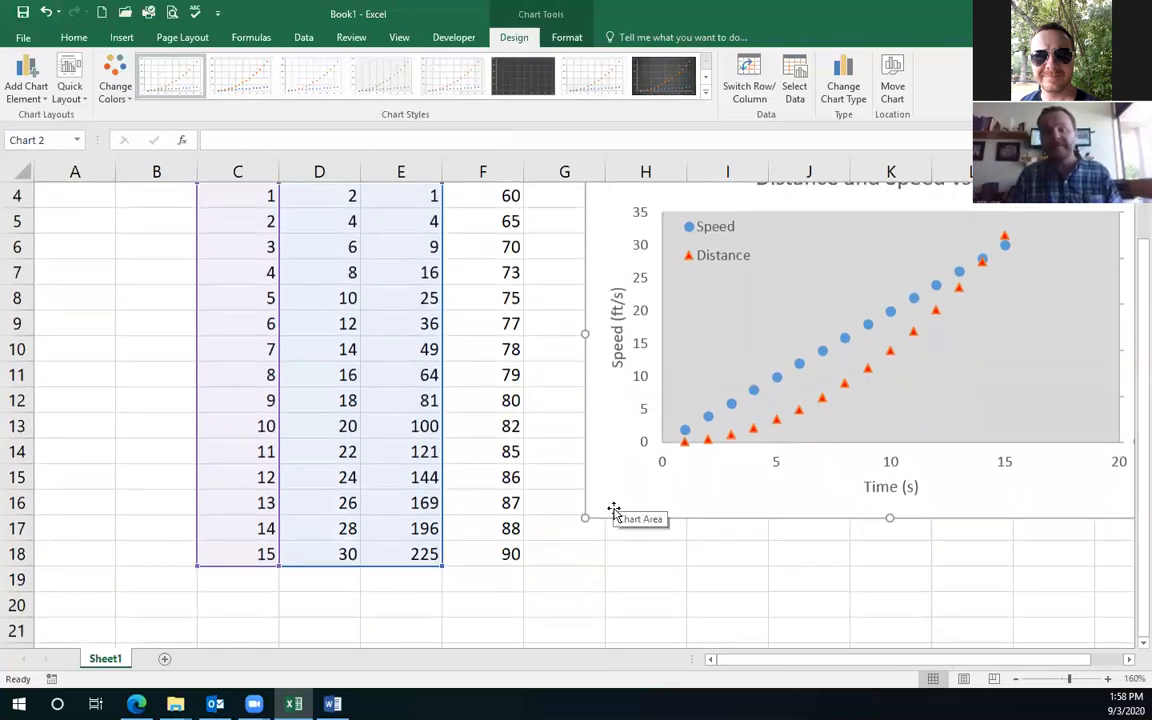
pyautogui.scroll(1, 601, 494)
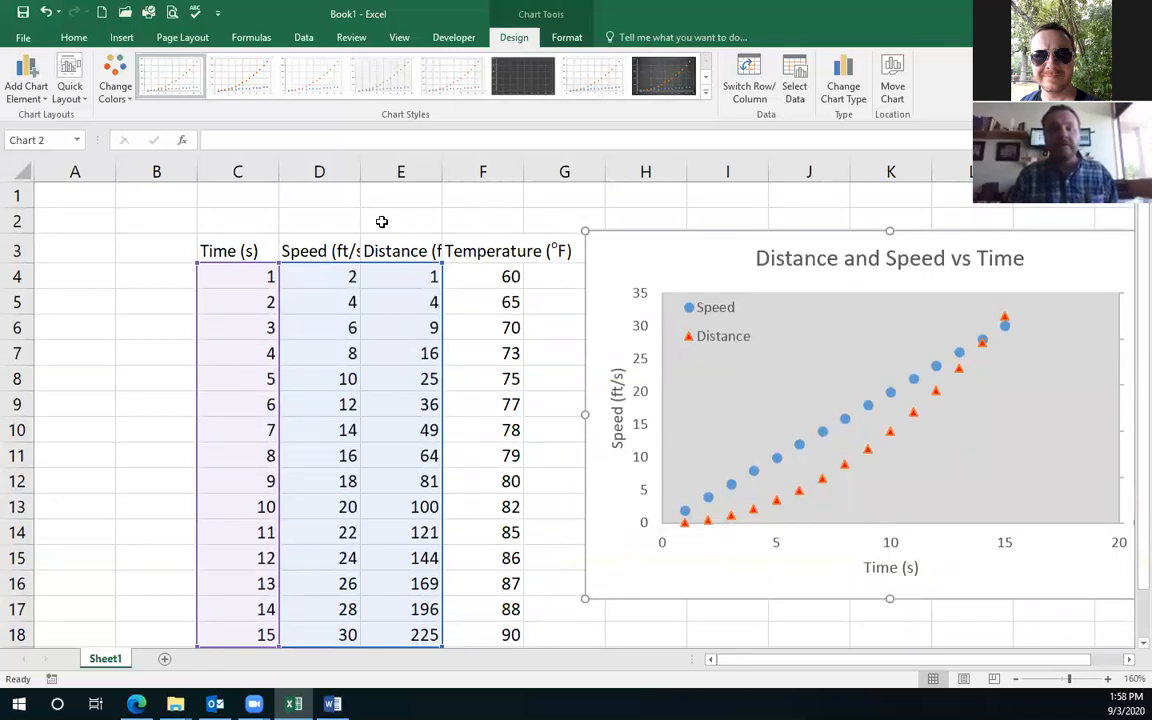
# - Insert a blank scatter chart from an empty cell and move it off the data columns
pyautogui.click(58, 216)
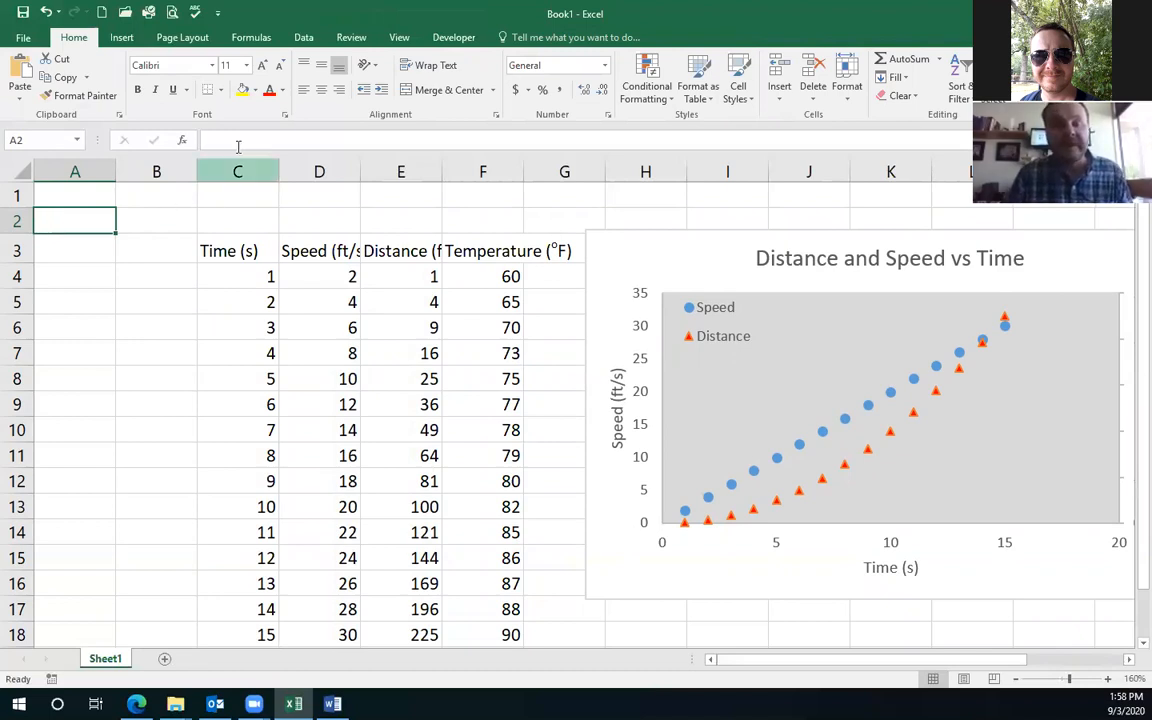
pyautogui.click(120, 38)
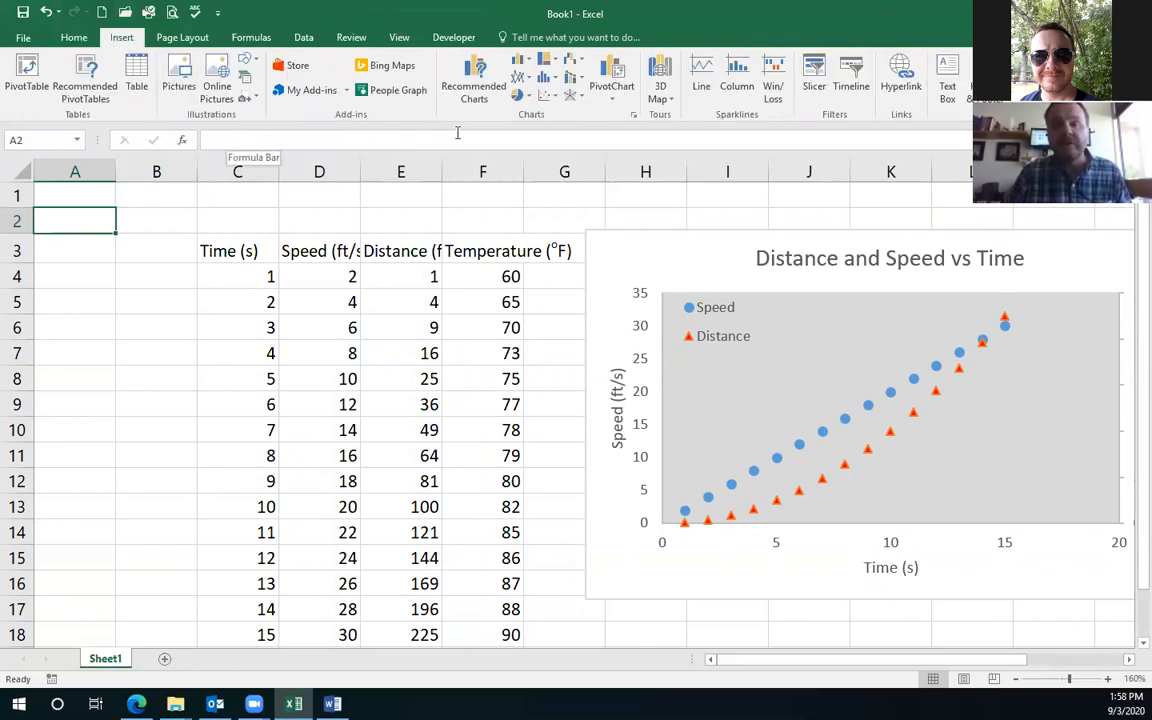
pyautogui.click(551, 97)
pyautogui.click(556, 148)
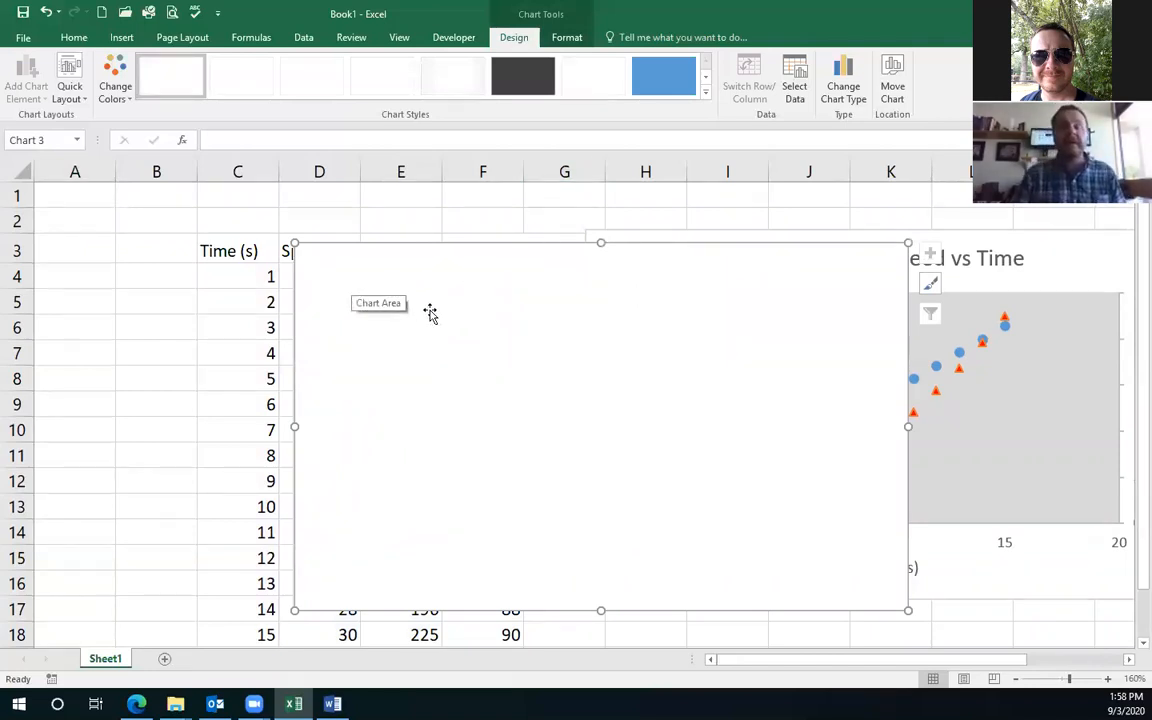
pyautogui.moveTo(455, 352); pyautogui.dragTo(705, 357)
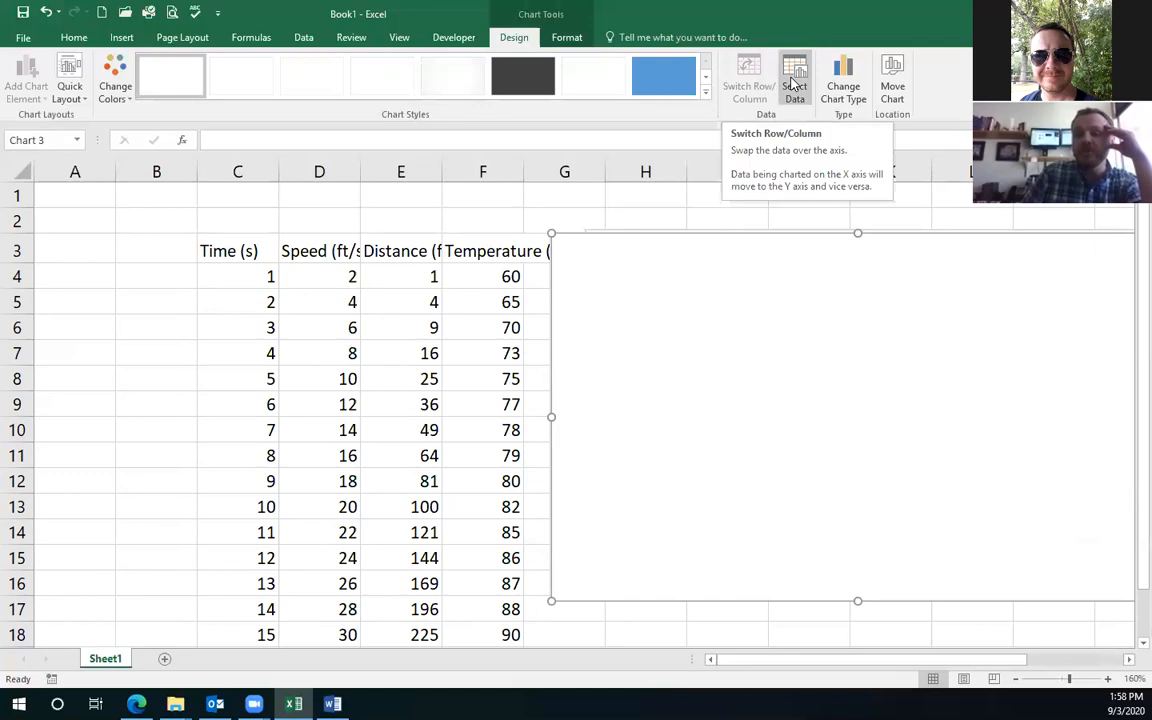
# - Add a data series named "Temperature" to the blank chart, with the time cells C4:C18 as its X values
pyautogui.click(792, 84)
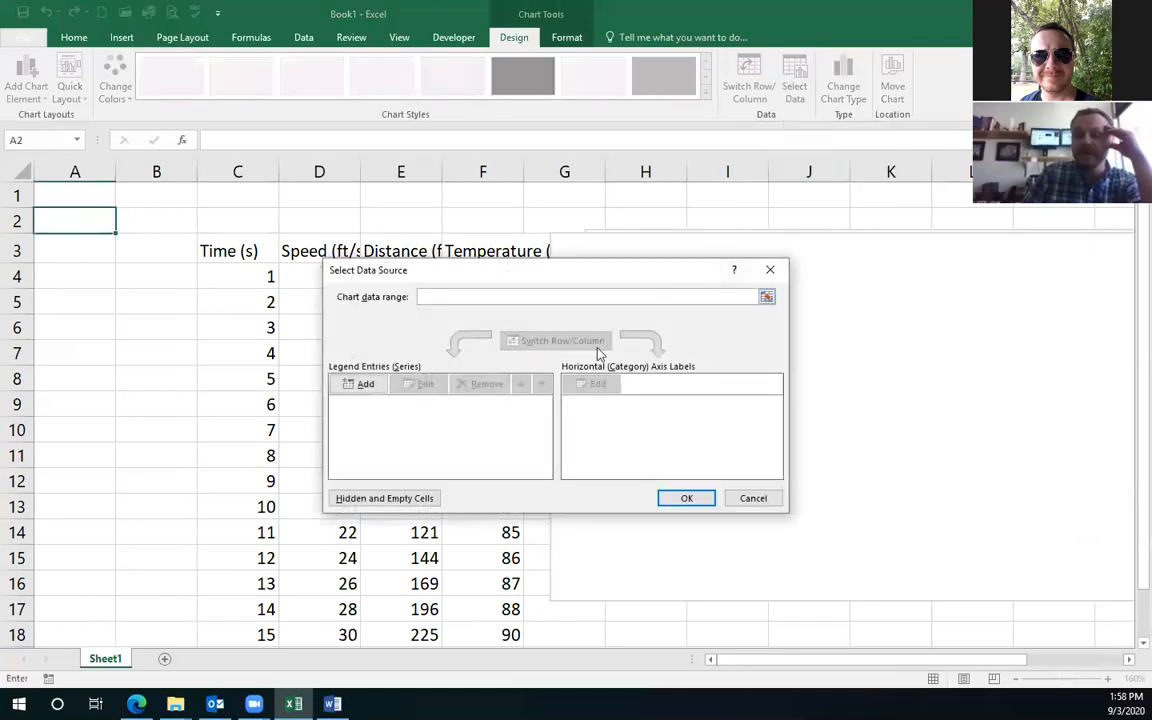
pyautogui.click(352, 384)
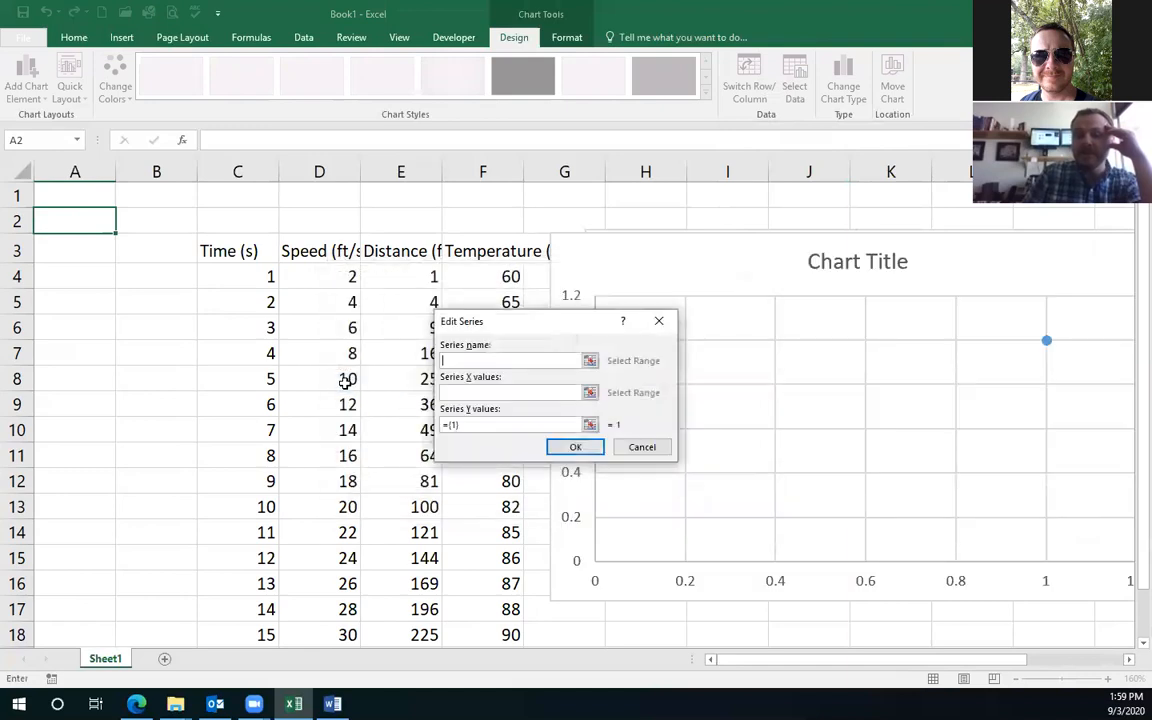
pyautogui.write('T')
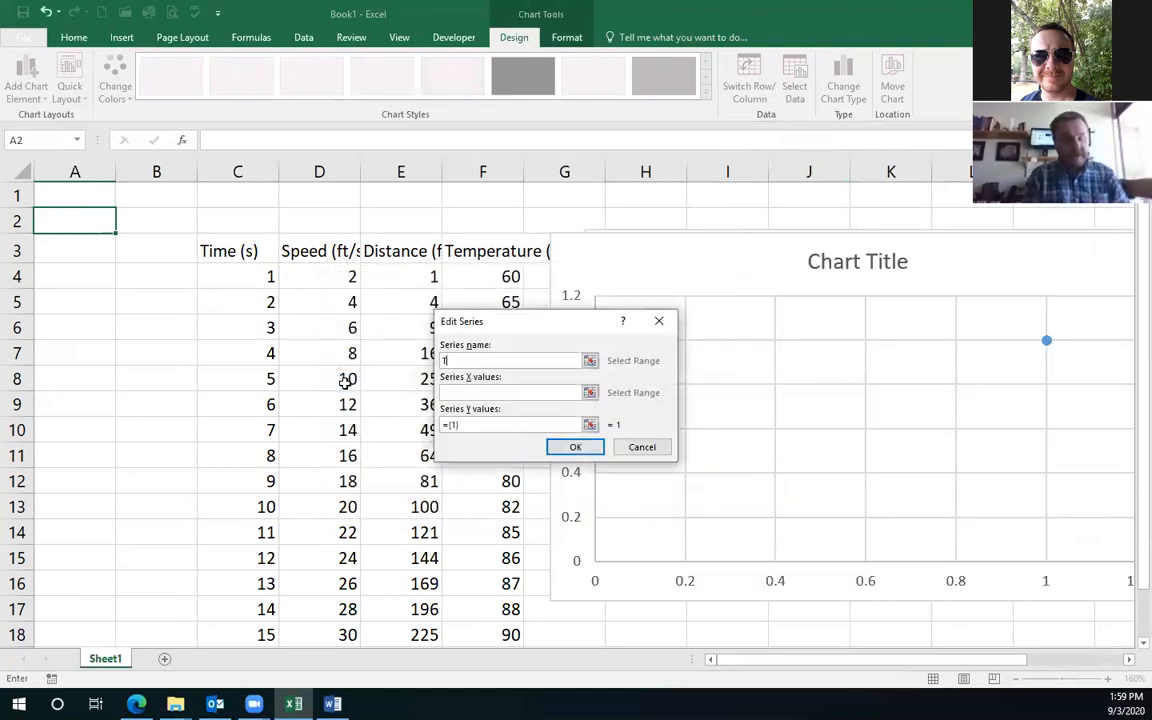
pyautogui.write('emperature')
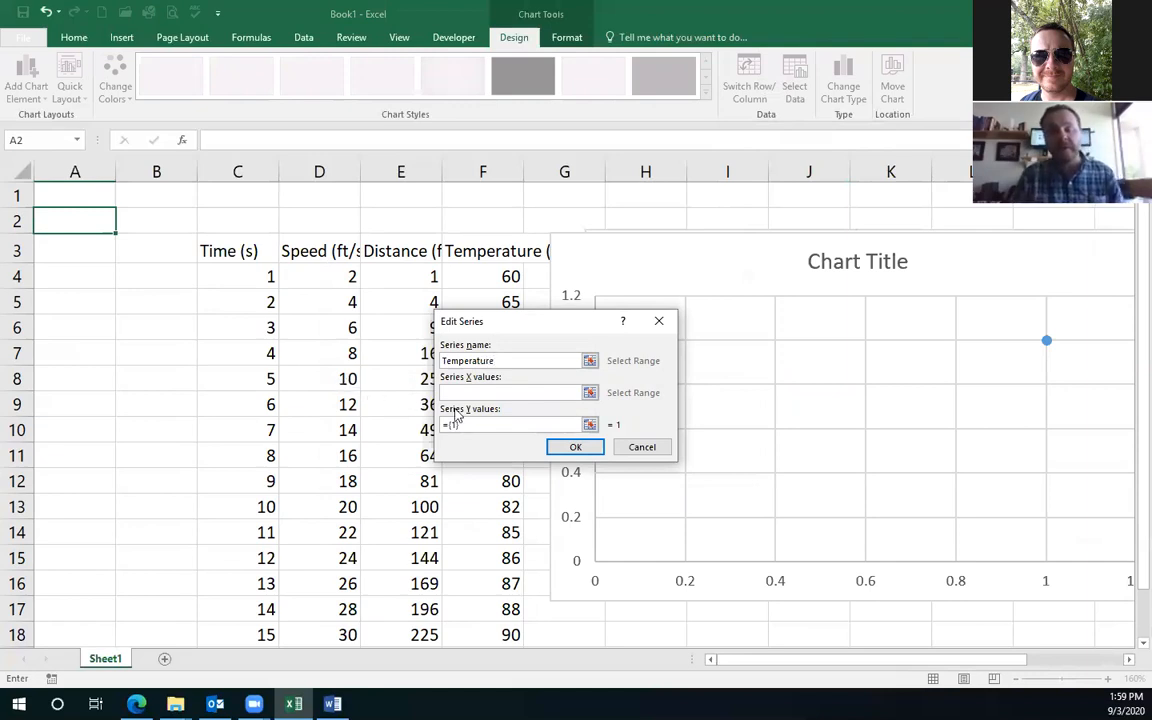
pyautogui.click(589, 393)
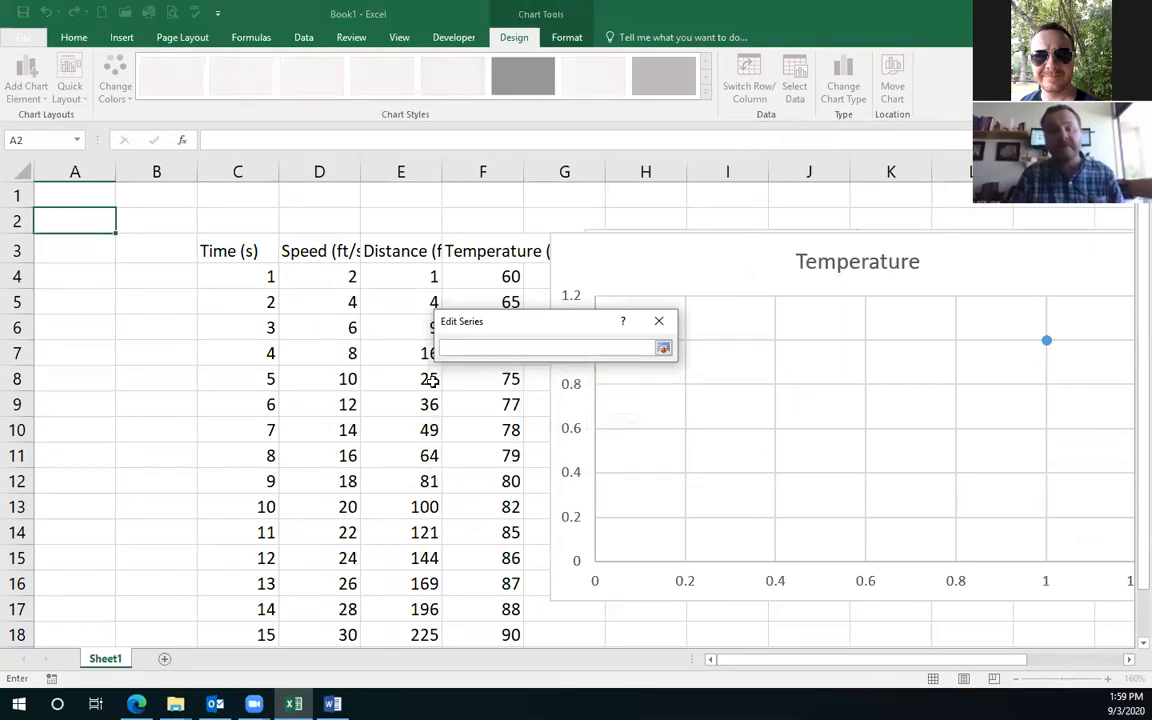
pyautogui.moveTo(255, 286); pyautogui.dragTo(258, 643)
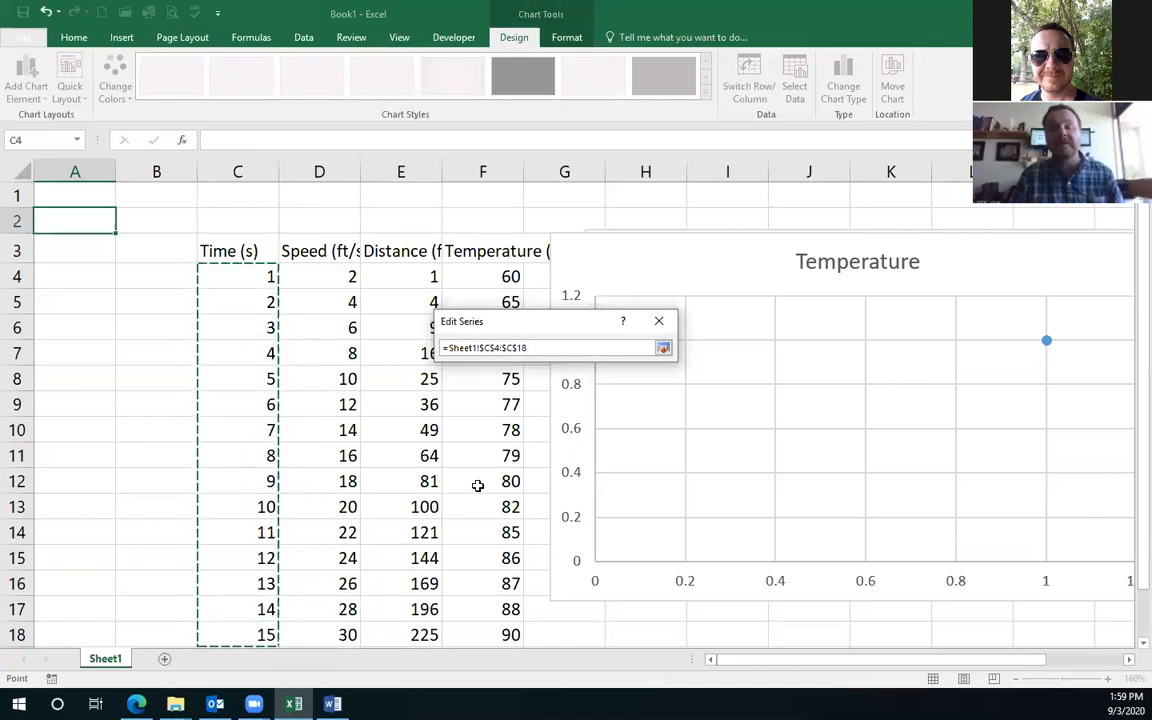
pyautogui.click(663, 348)
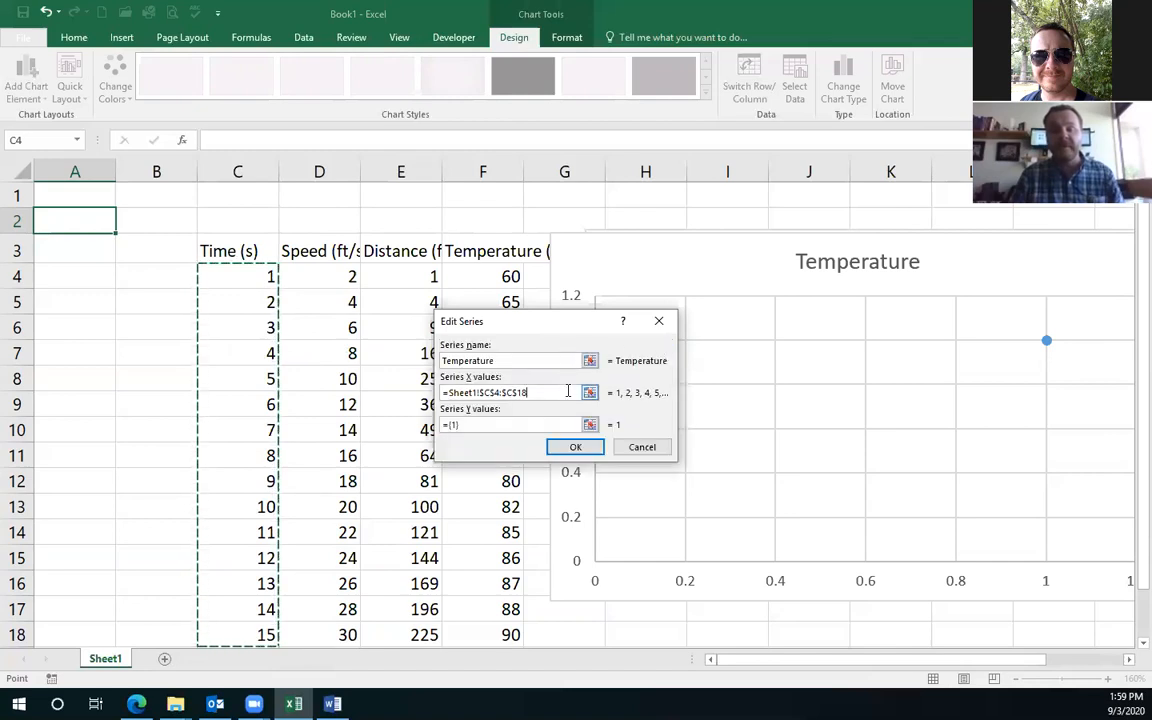
# - Set the Temperature series' Y values to cells F4:F18 and accept the chart's data source
pyautogui.click(590, 425)
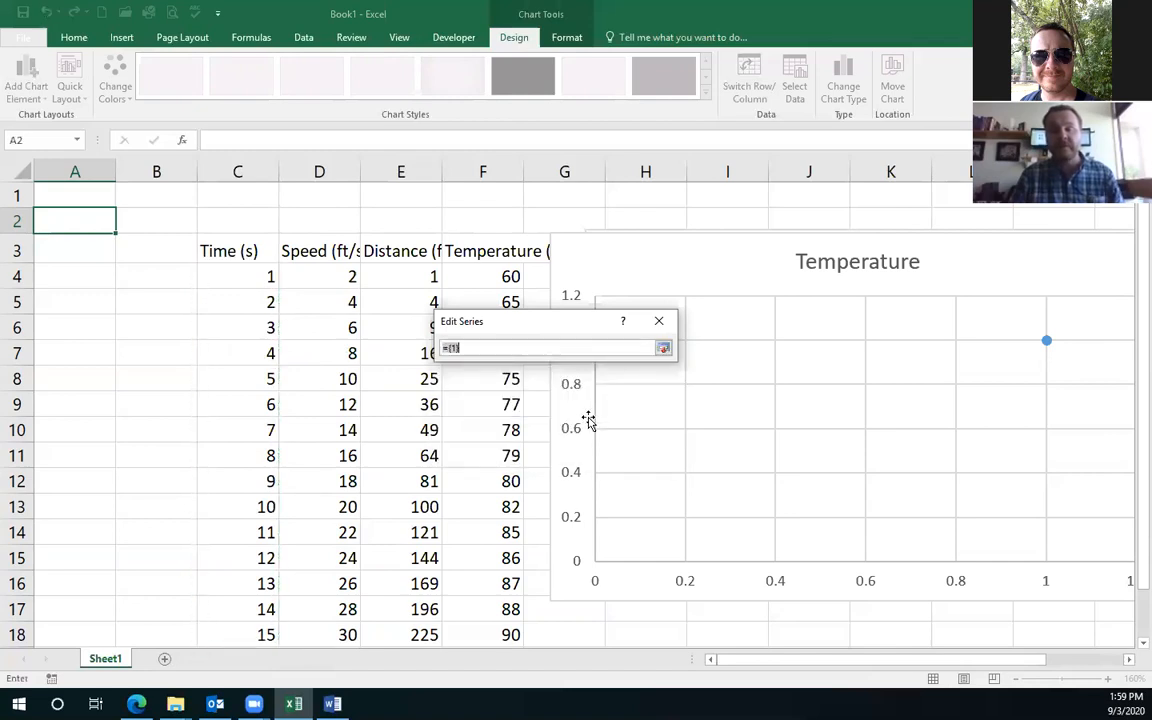
pyautogui.moveTo(485, 279); pyautogui.dragTo(481, 625)
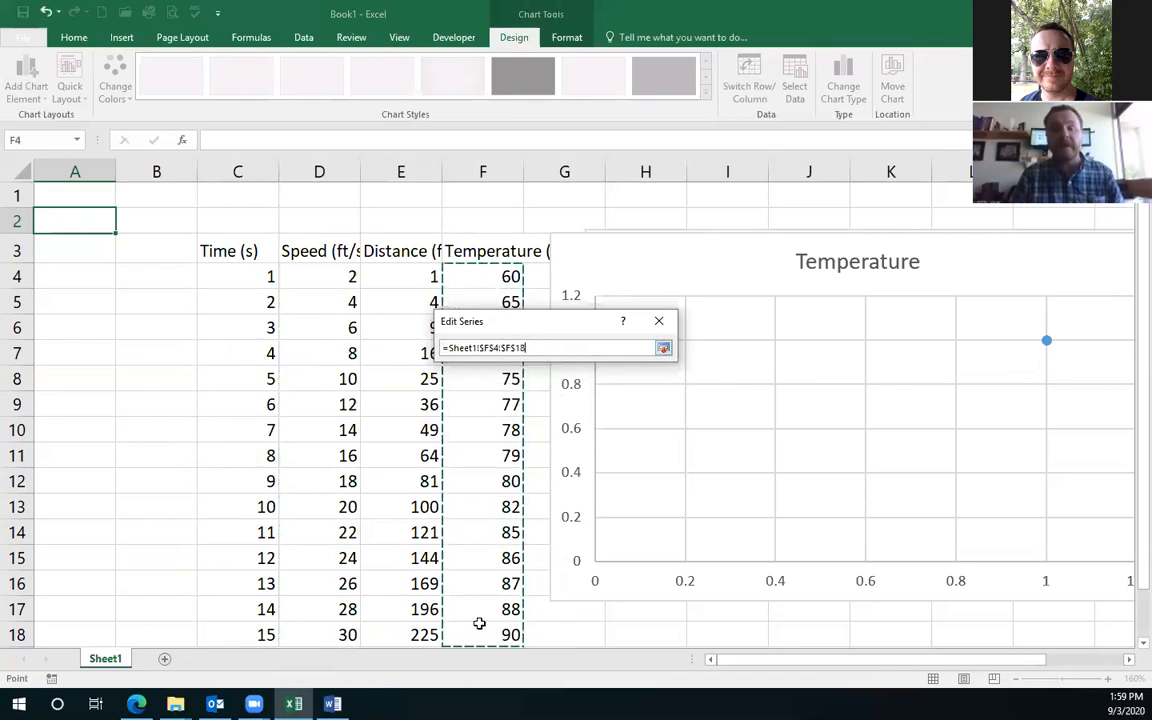
pyautogui.click(663, 347)
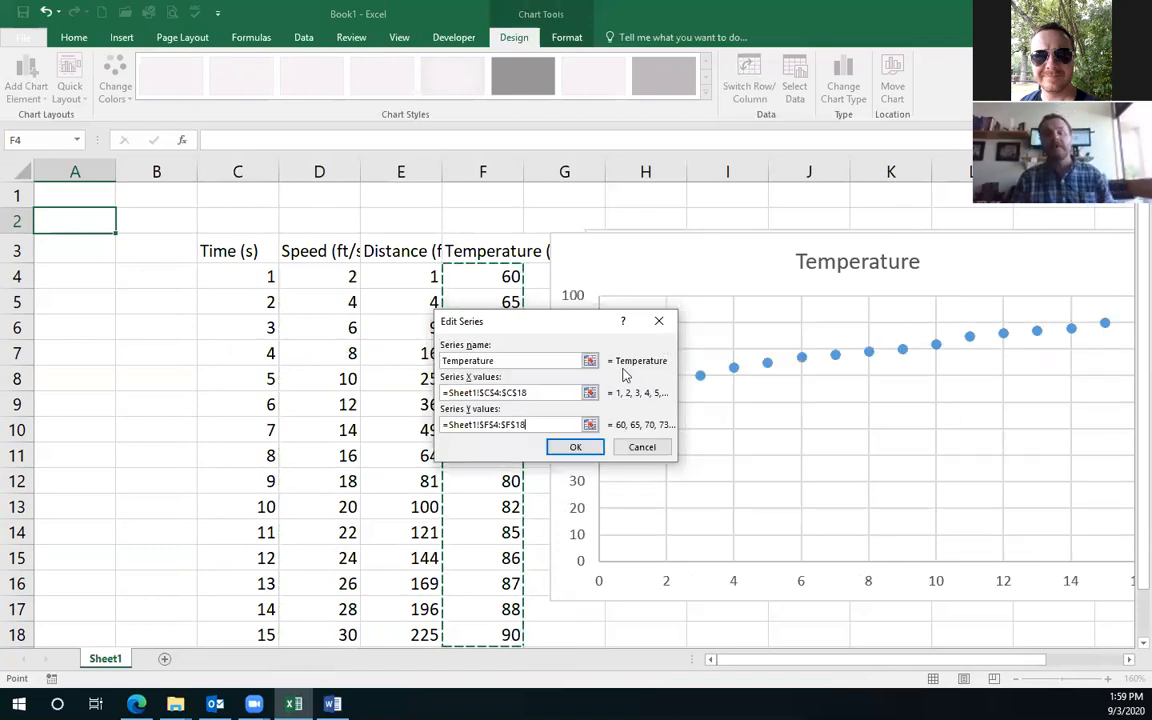
pyautogui.click(577, 447)
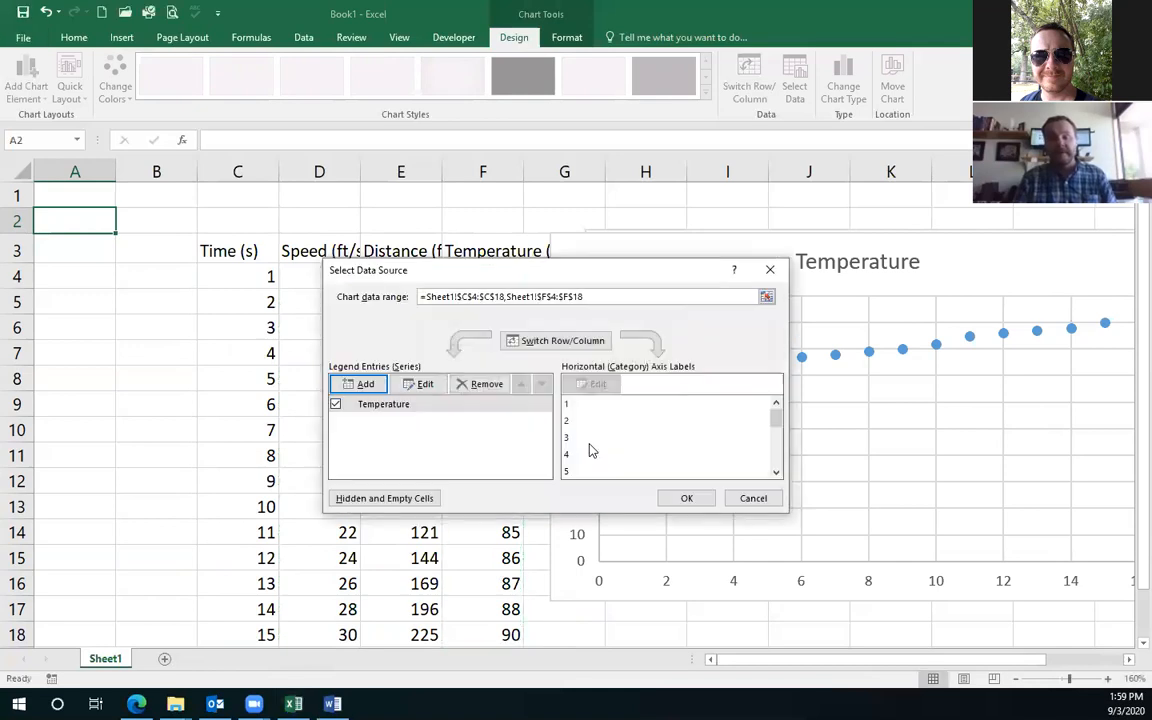
pyautogui.click(686, 499)
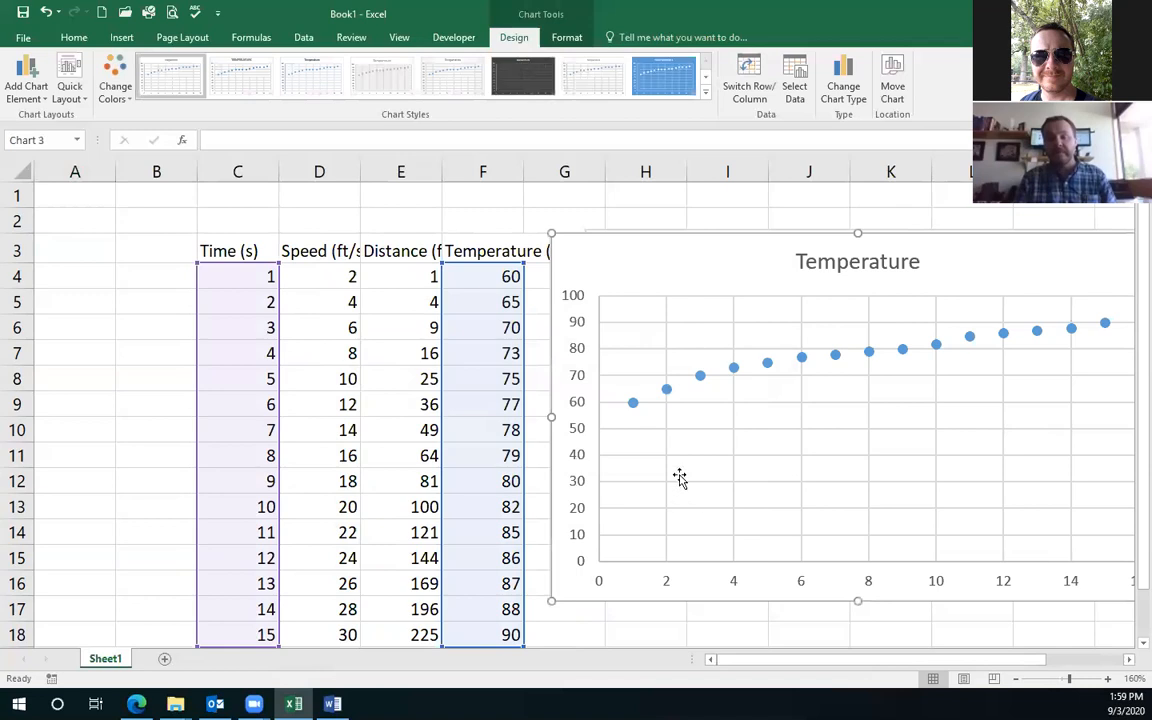
# - Move the Temperature chart over the data table and apply the quick layout with axis titles and a legend
pyautogui.moveTo(668, 244); pyautogui.dragTo(236, 242)
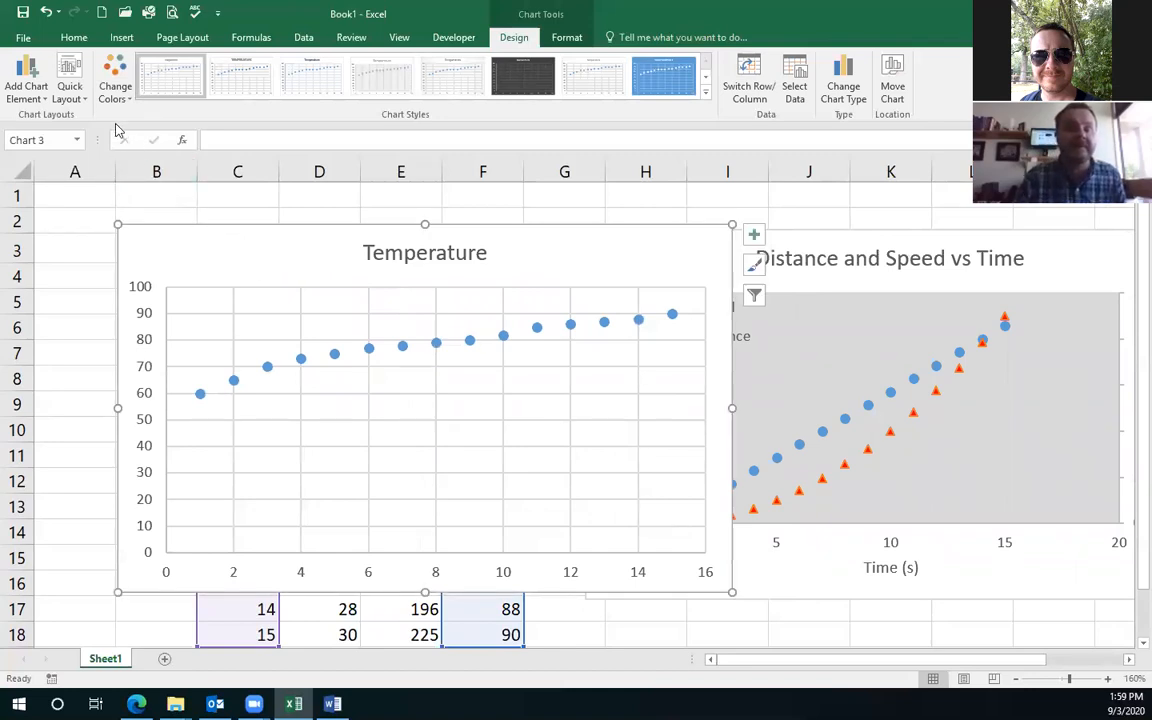
pyautogui.click(31, 90)
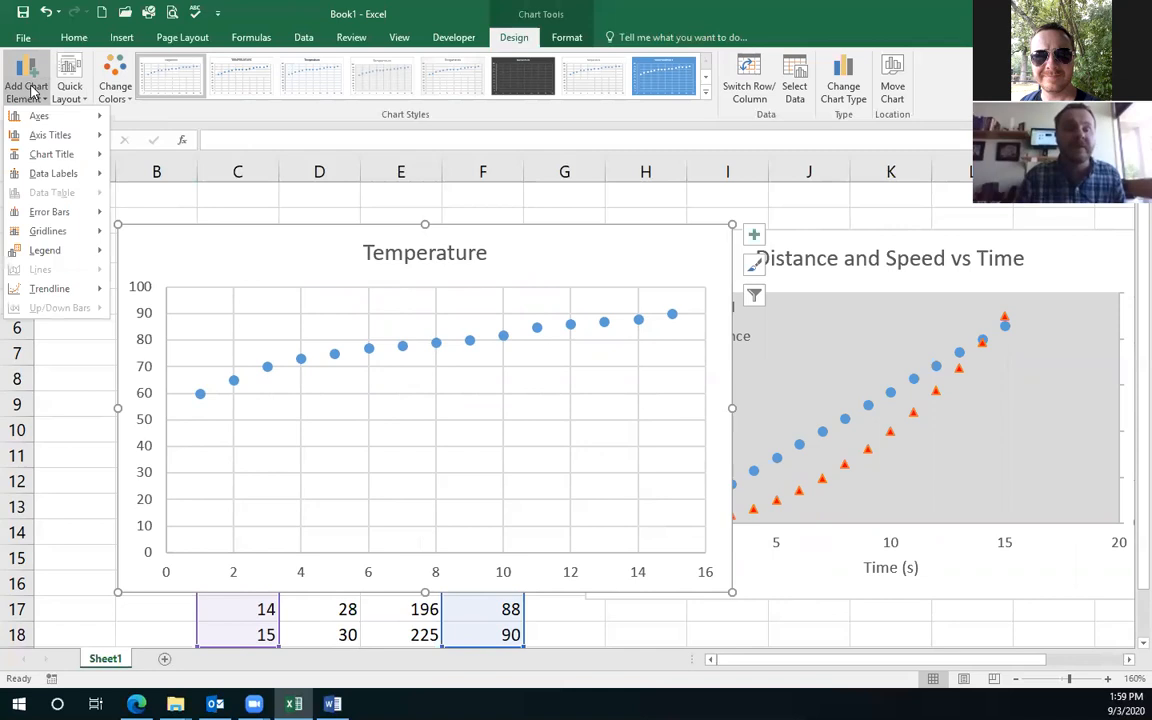
pyautogui.moveTo(35, 113)
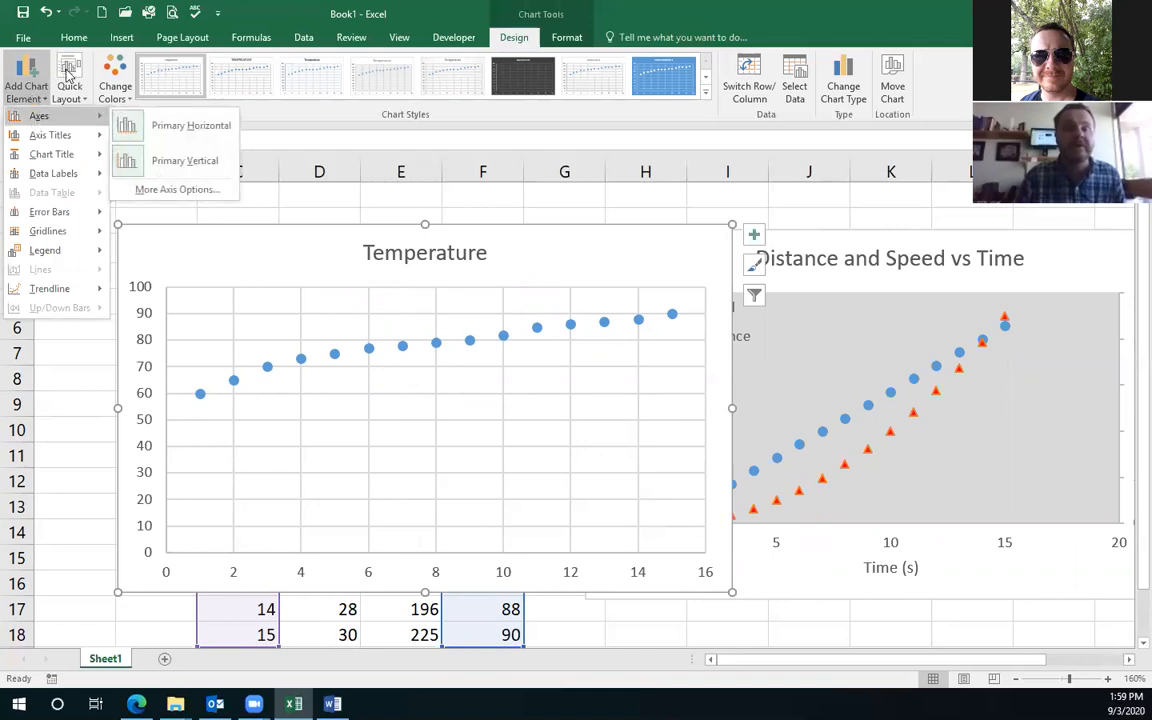
pyautogui.click(70, 76)
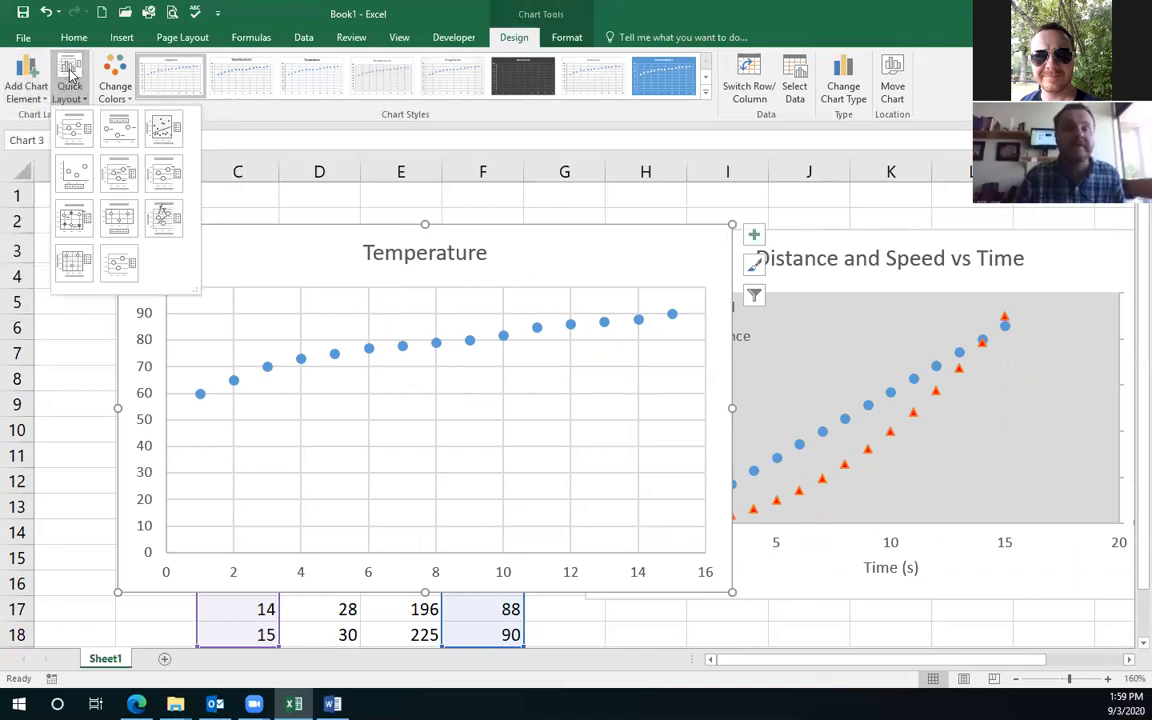
pyautogui.click(70, 145)
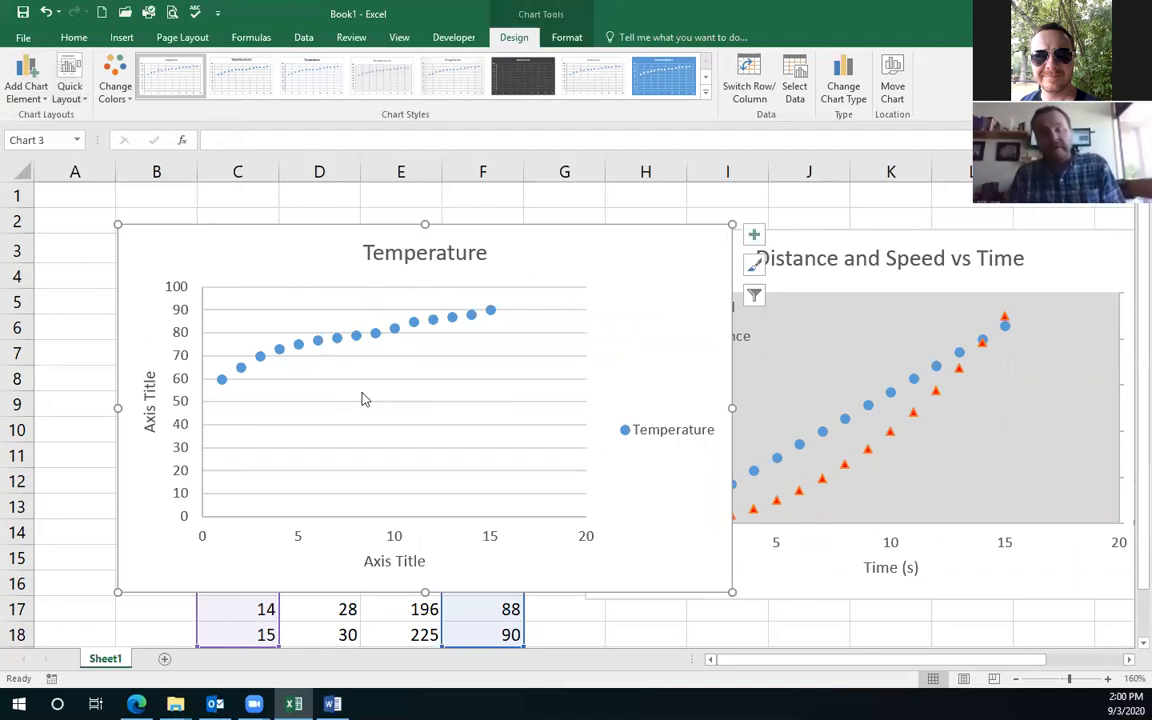
# - Replace the Temperature chart's horizontal axis title text with "Time (s)"
pyautogui.click(397, 565)
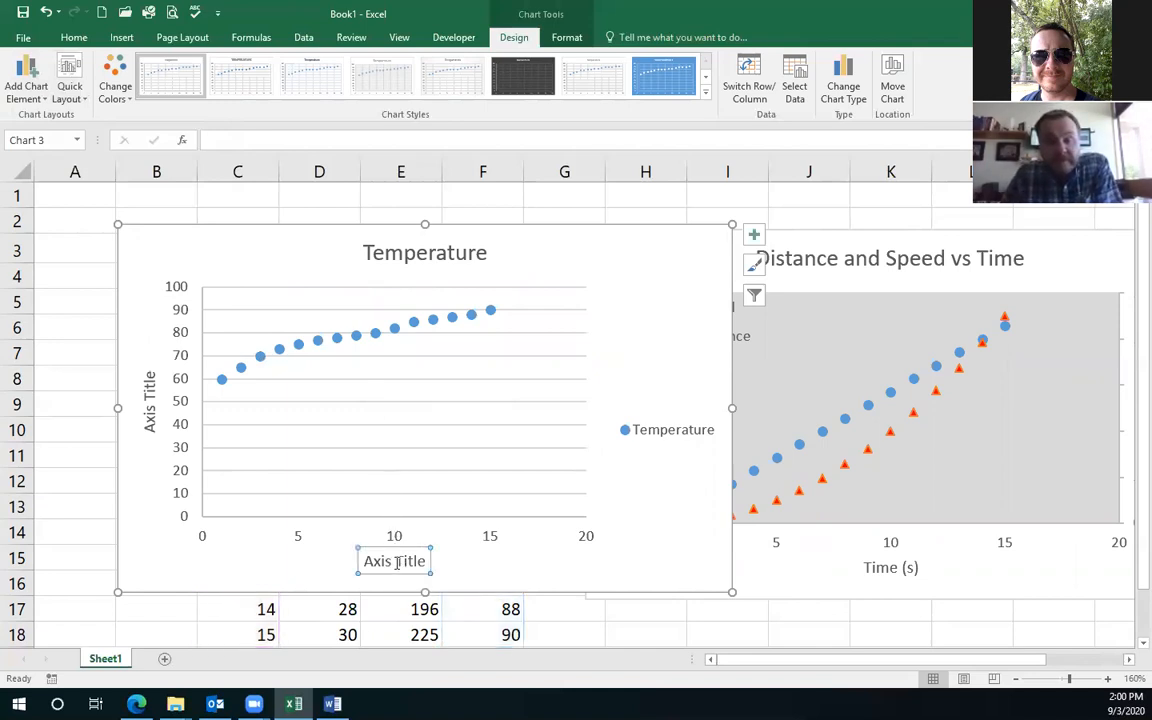
pyautogui.doubleClick(397, 563)
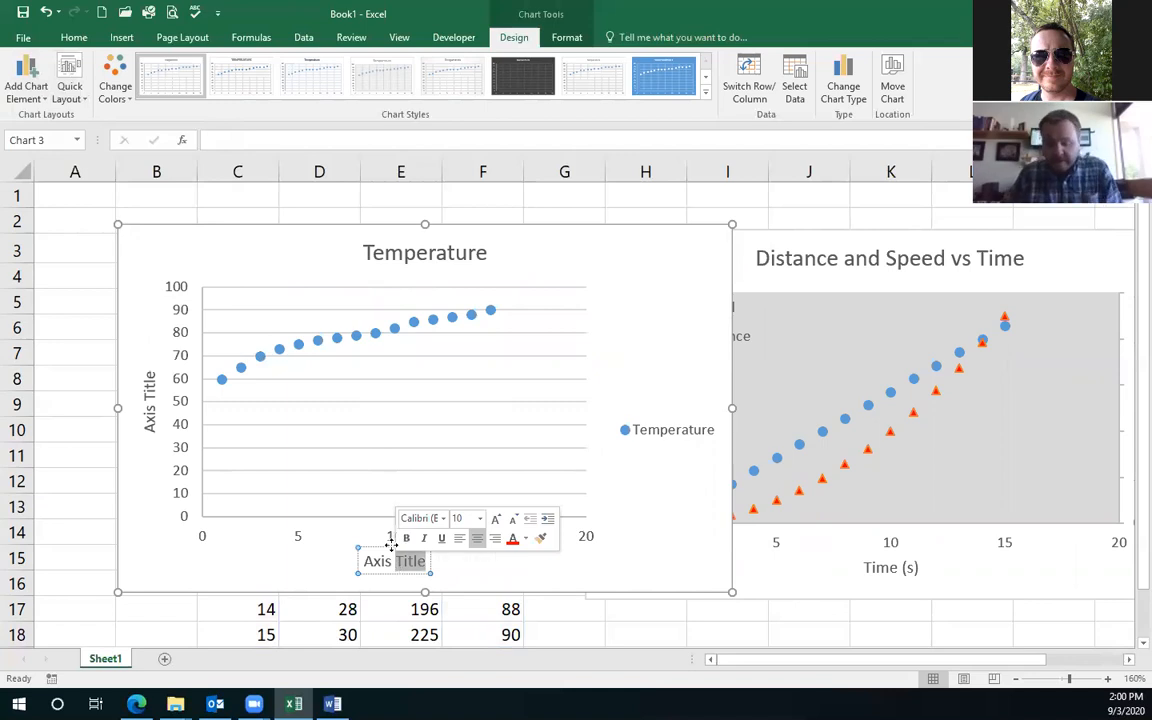
pyautogui.press('BackSpace')
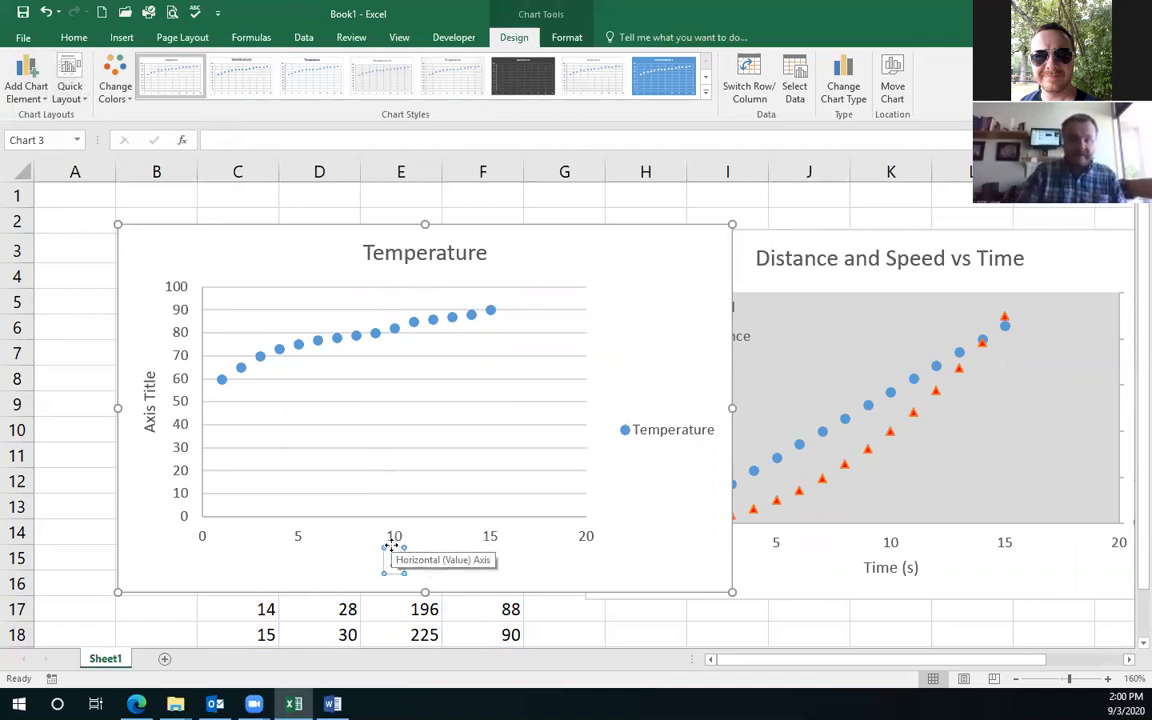
pyautogui.write('Time')
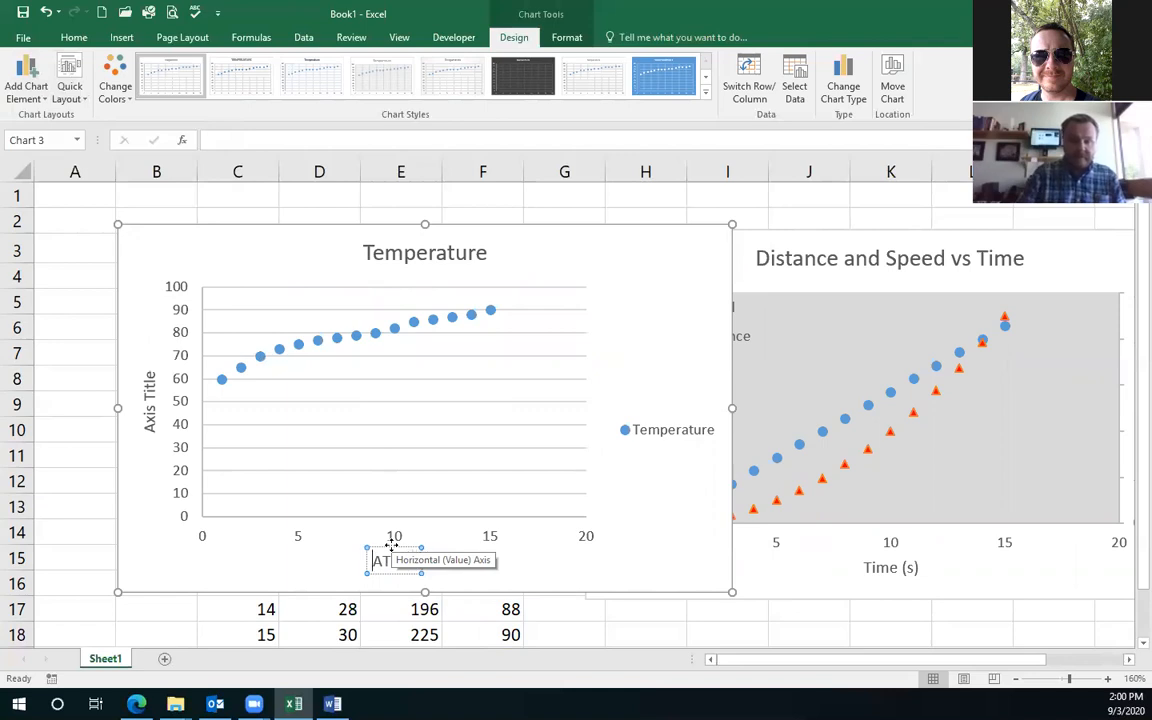
pyautogui.press('Home')
pyautogui.press('Delete')
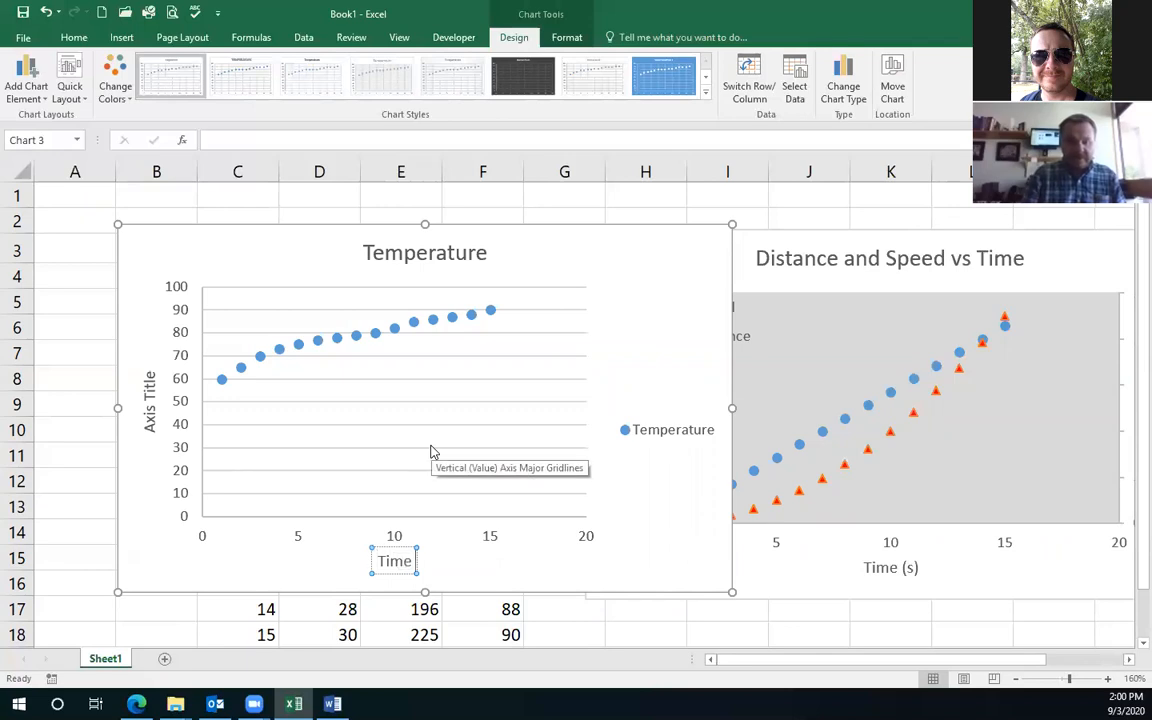
pyautogui.write('(s)')
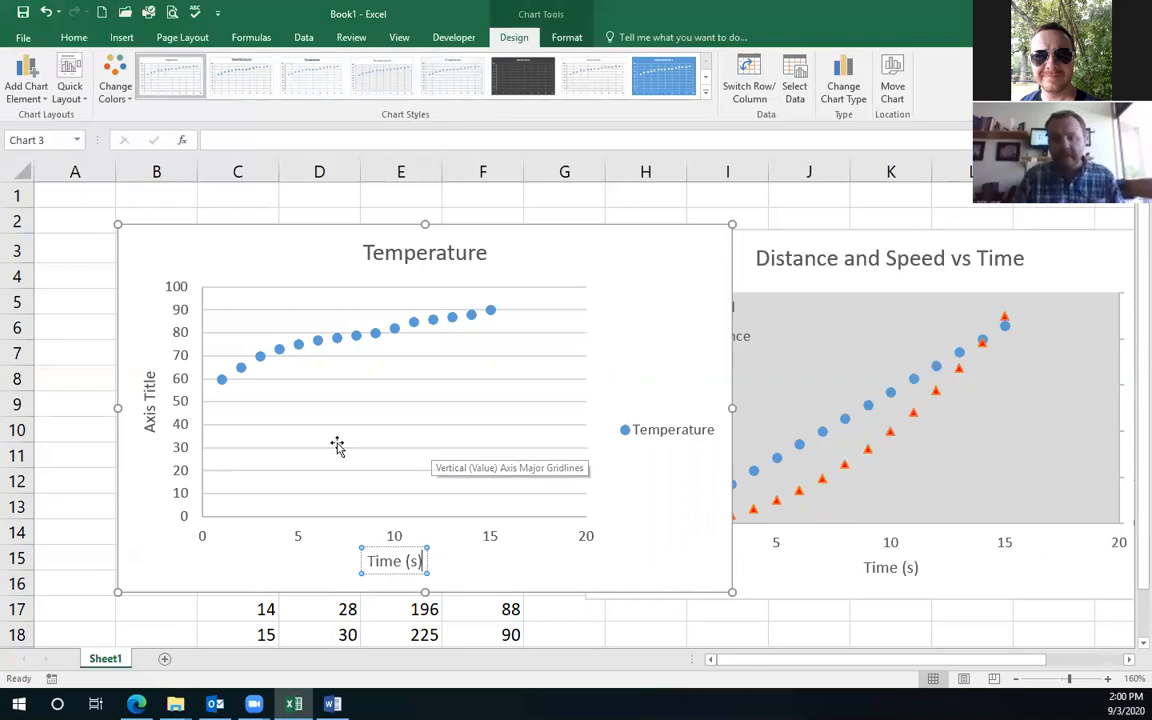
# - Replace the Temperature chart's vertical axis title text with "Temperature (oF)"
pyautogui.click(149, 423)
pyautogui.moveTo(149, 423); pyautogui.dragTo(149, 370)
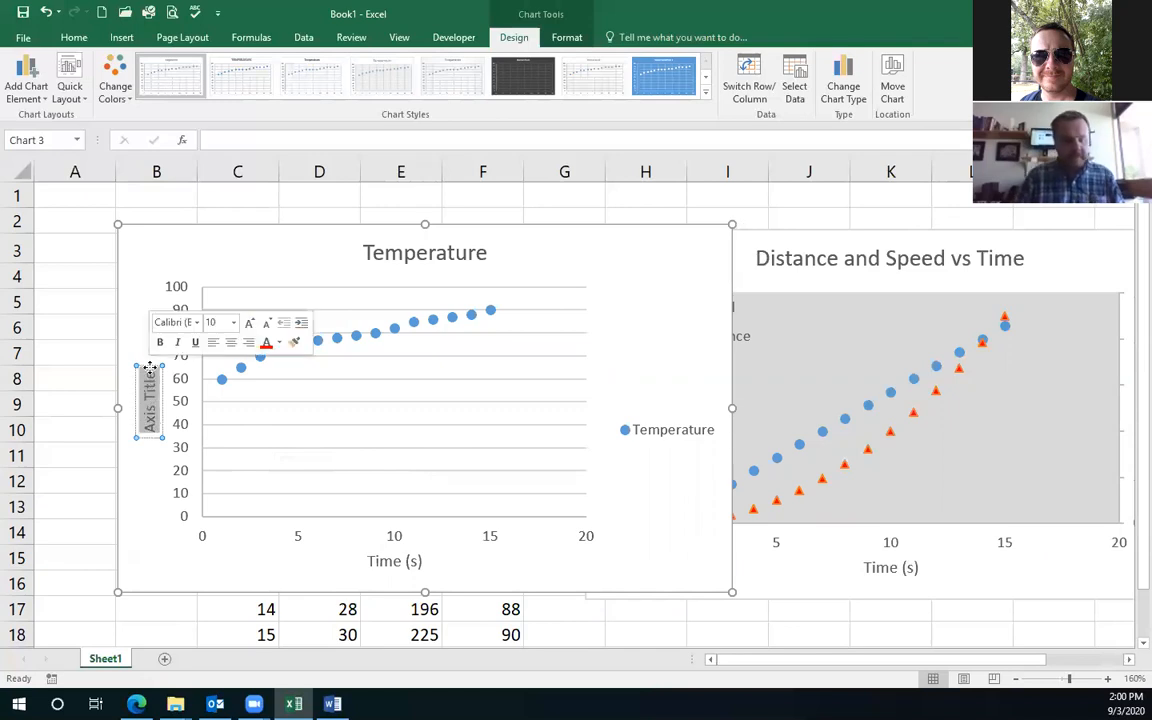
pyautogui.write('Temperature (oF')
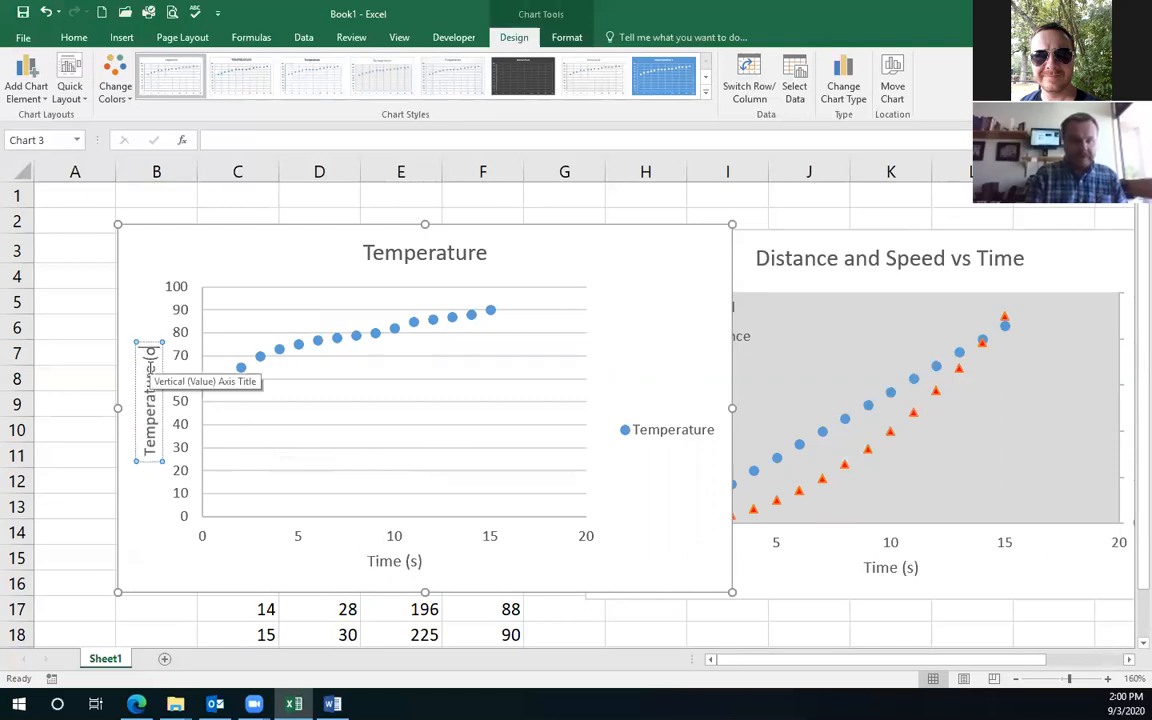
pyautogui.write(')')
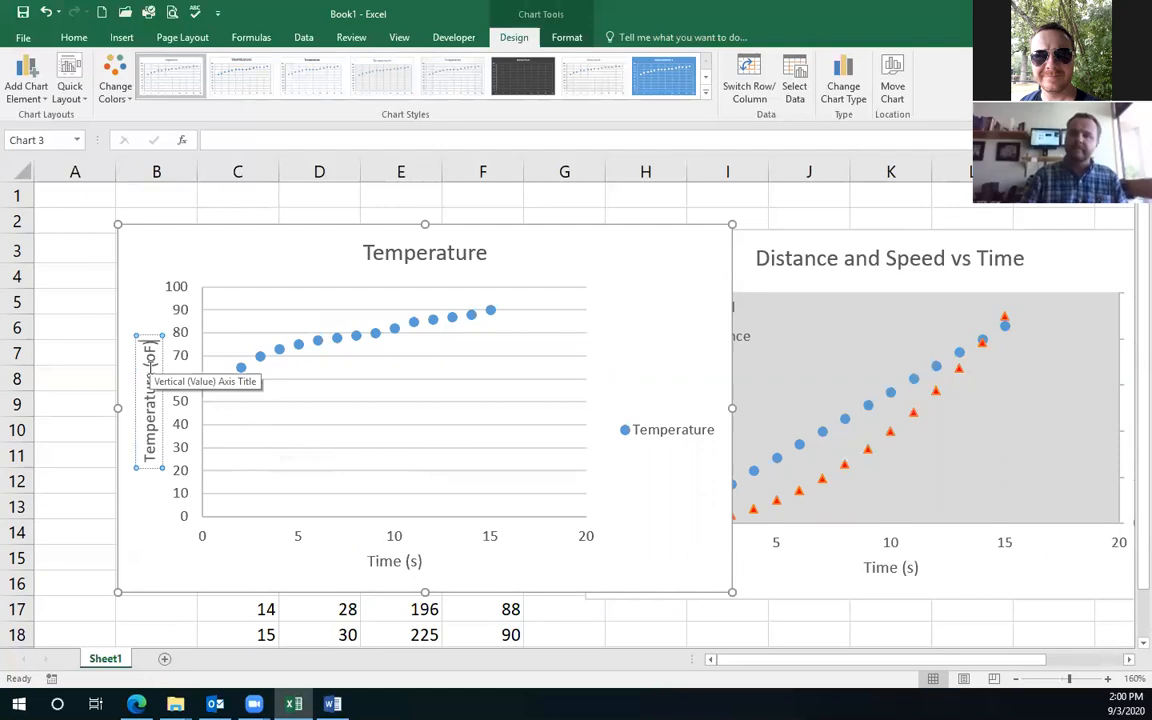
# - Format the "o" before the F in the vertical axis title as superscript to make a degree symbol
pyautogui.moveTo(150, 353); pyautogui.dragTo(150, 360)
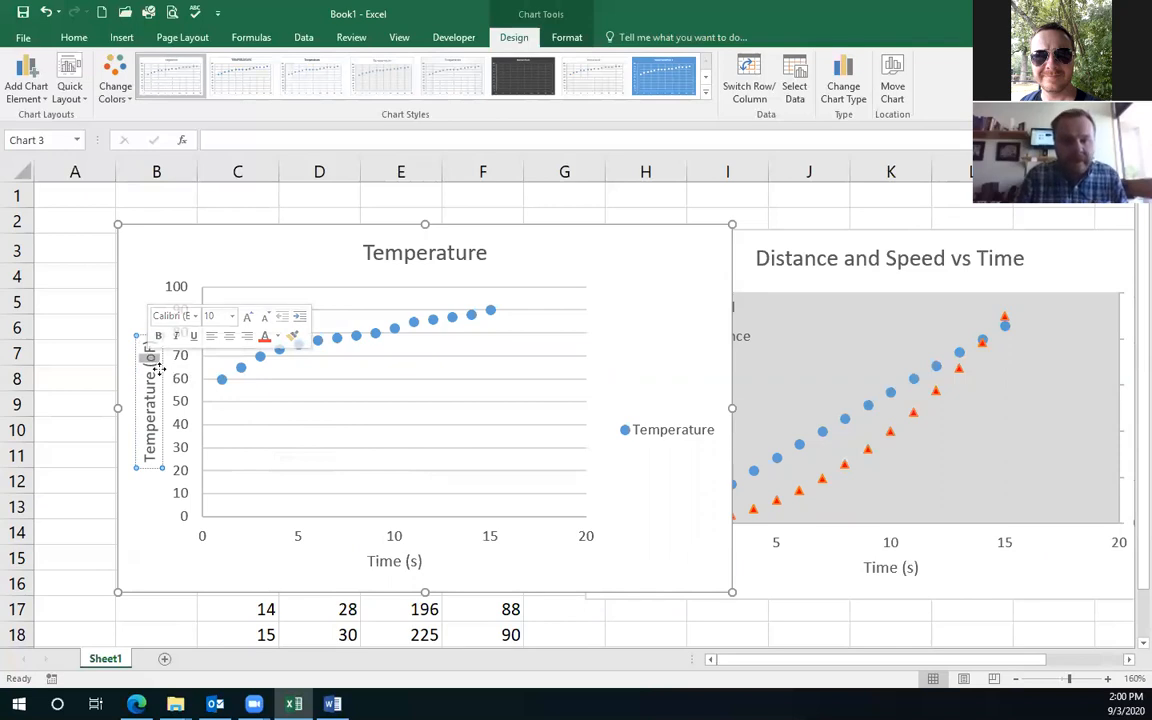
pyautogui.rightClick(150, 366)
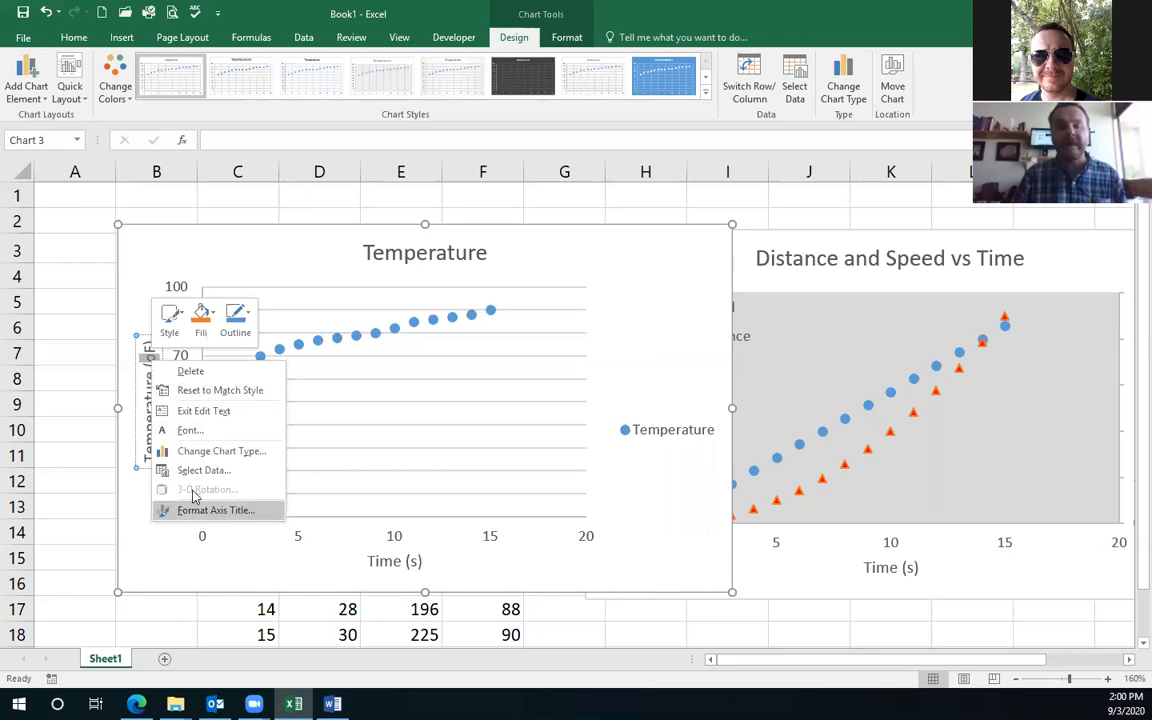
pyautogui.click(190, 432)
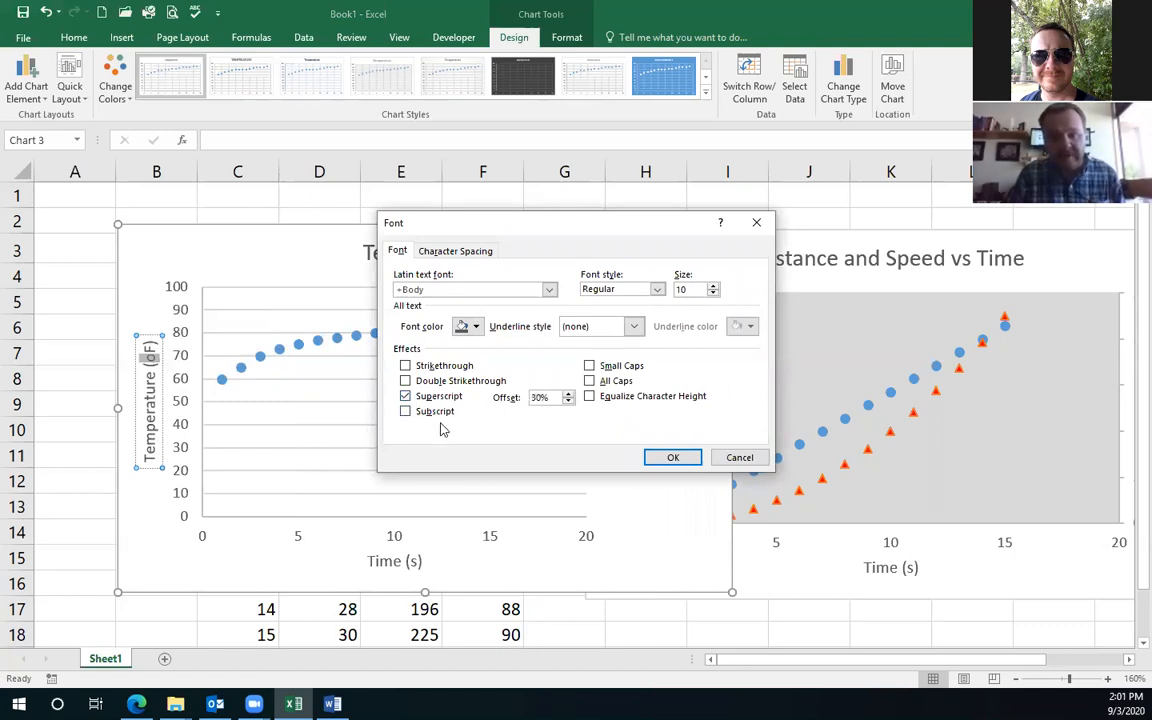
pyautogui.click(673, 457)
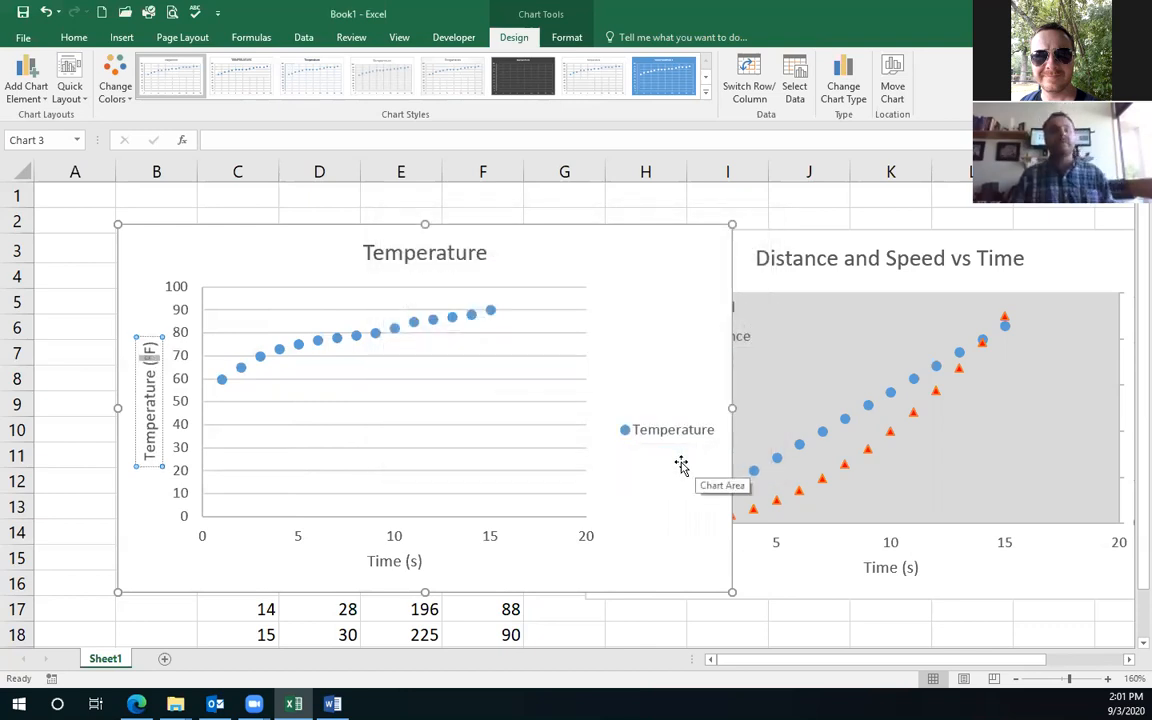
pyautogui.click(645, 570)
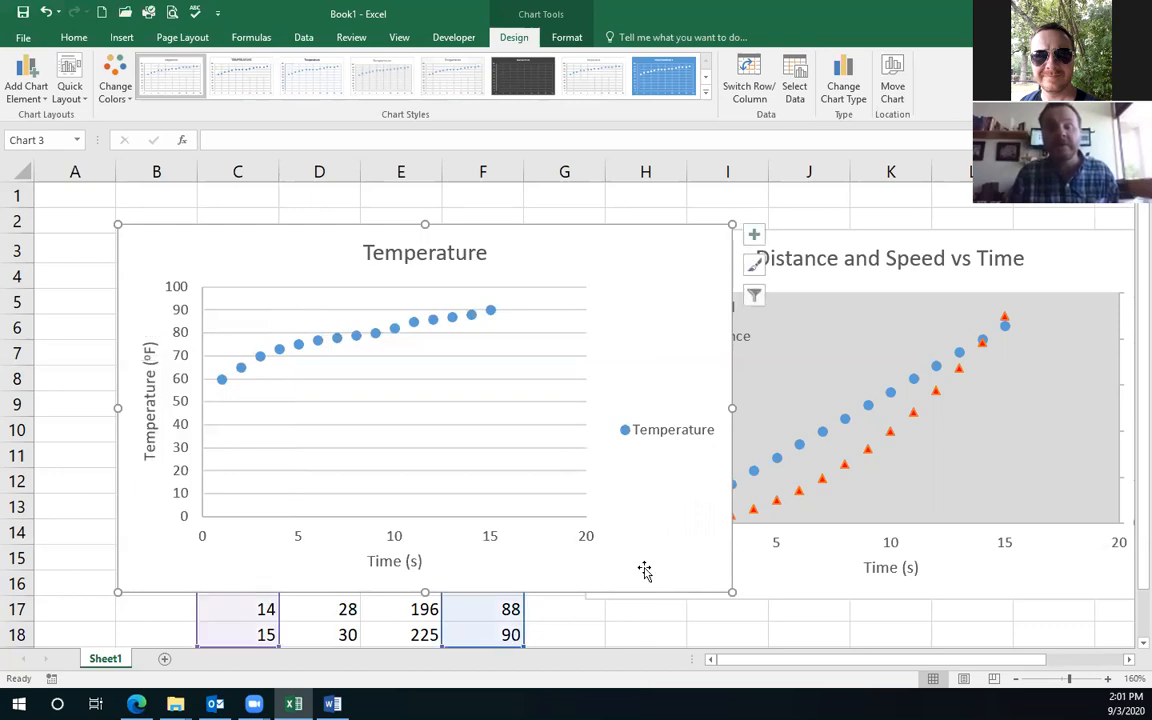
# - Delete the legend from the Temperature chart
pyautogui.keyDown('ctrl'); pyautogui.scroll(2, 645, 570); pyautogui.keyUp('ctrl')
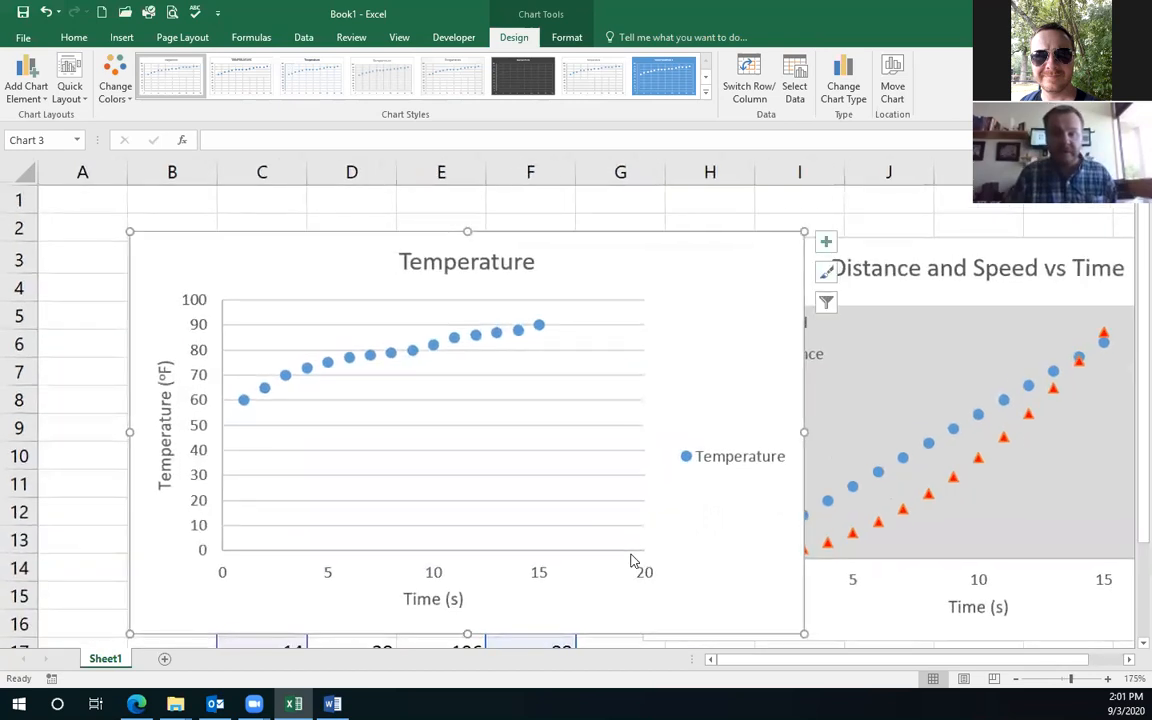
pyautogui.keyDown('ctrl'); pyautogui.scroll(1, 633, 558); pyautogui.keyUp('ctrl')
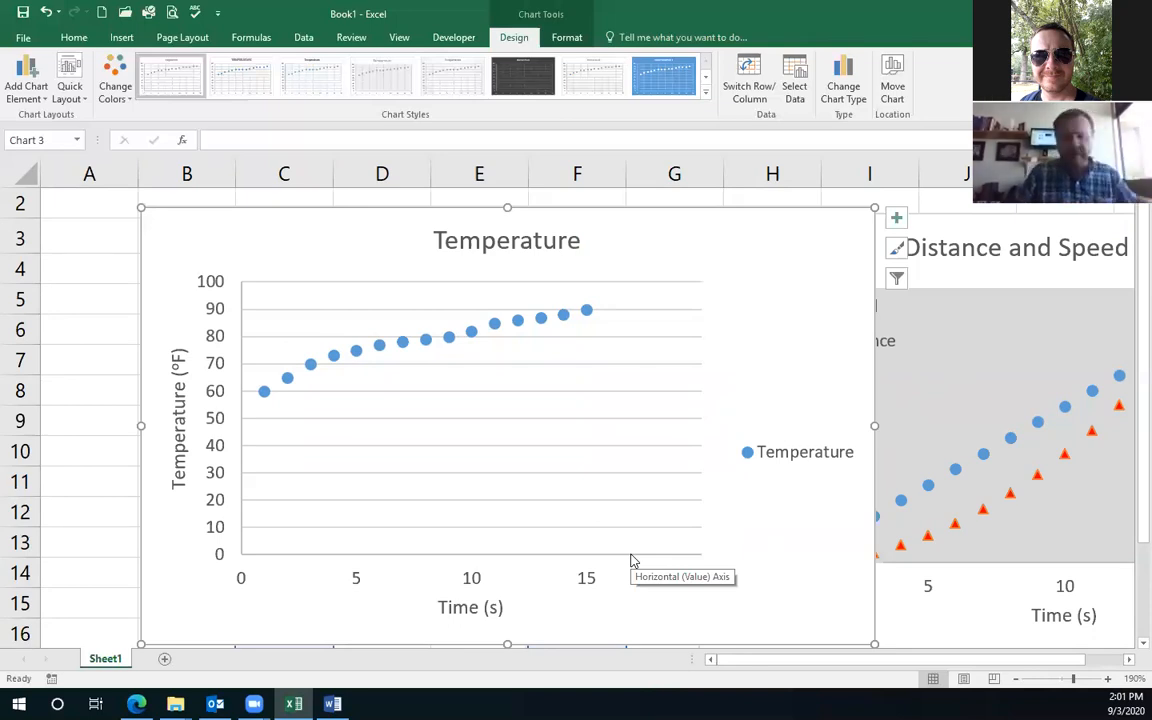
pyautogui.scroll(-1, 676, 510)
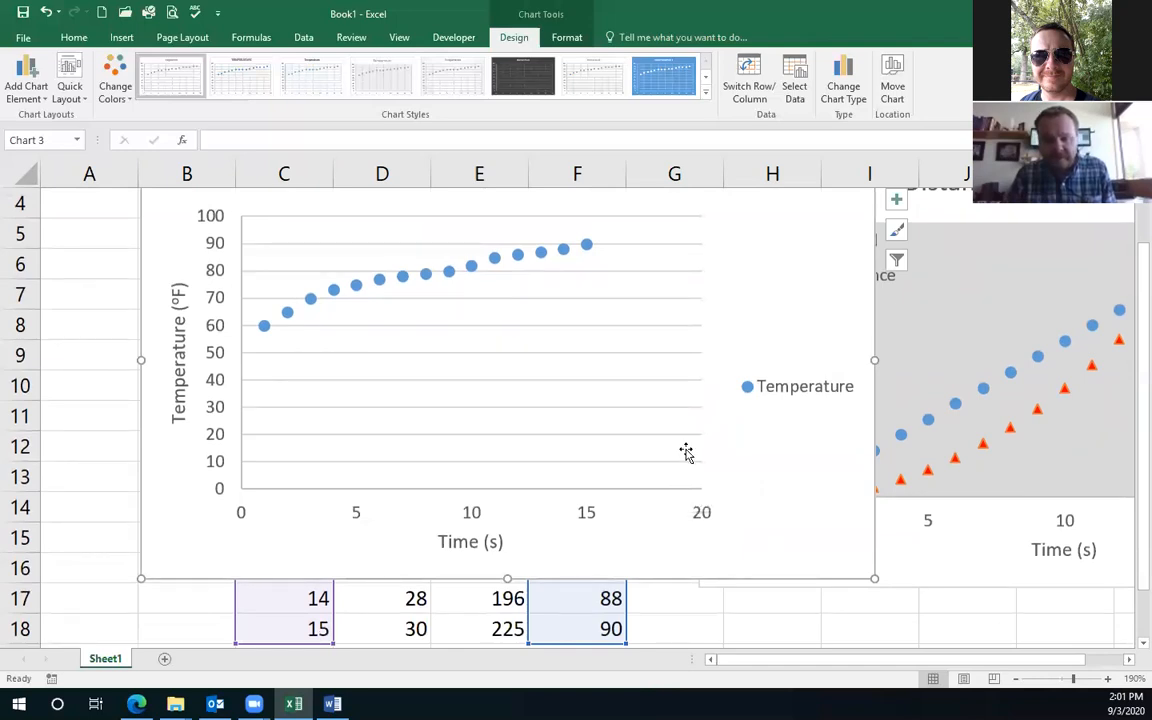
pyautogui.scroll(2, 689, 453)
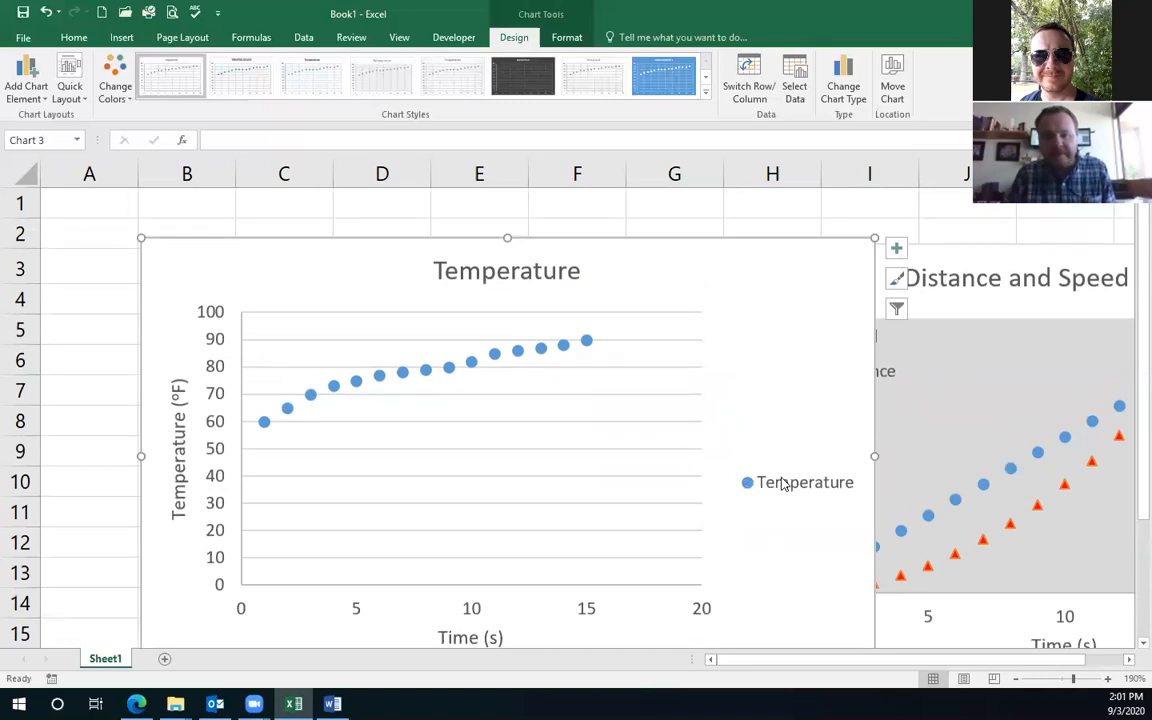
pyautogui.click(785, 484)
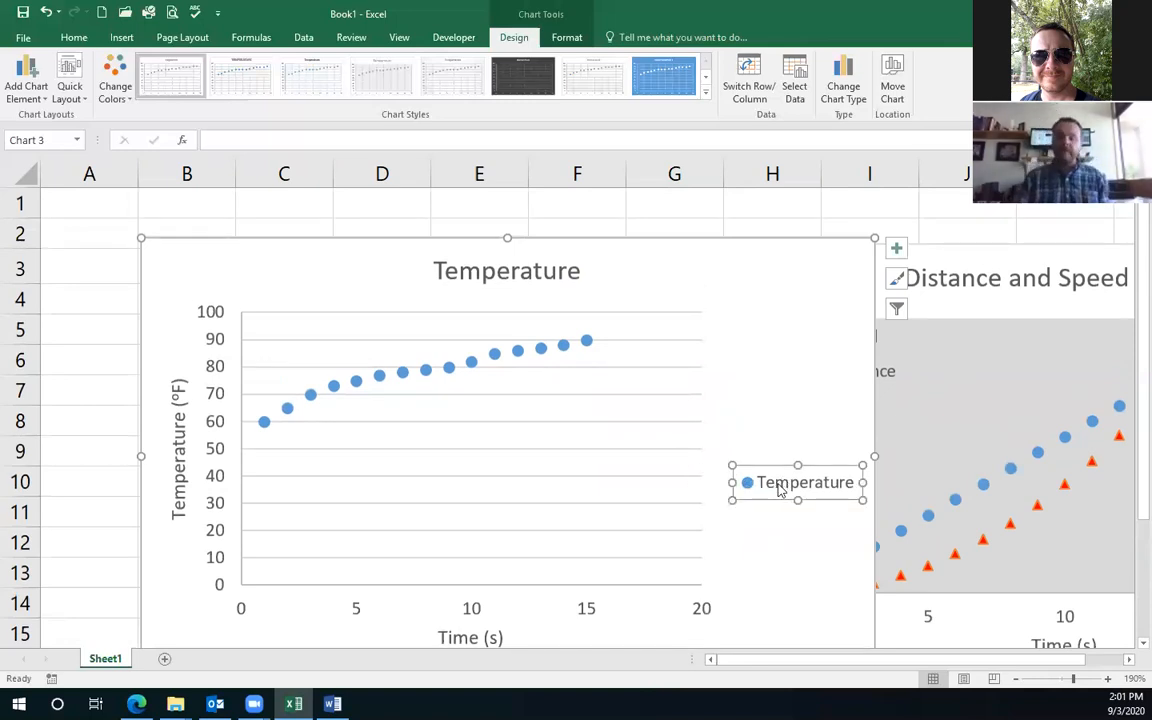
pyautogui.press('Delete')
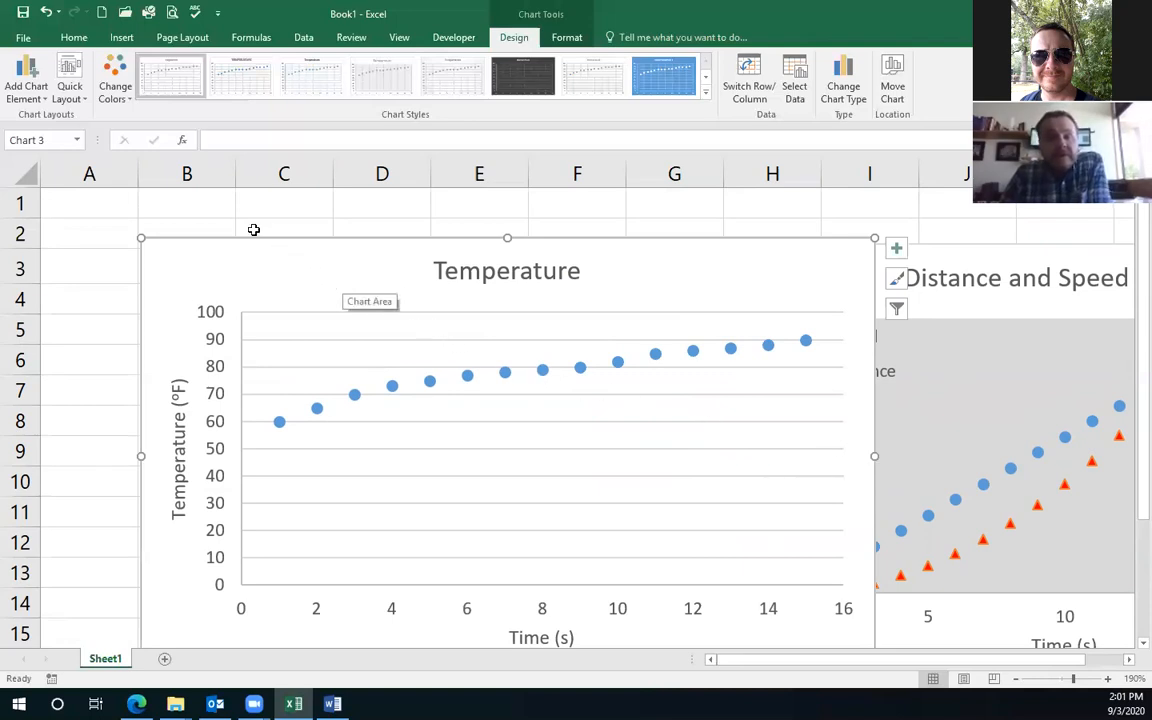
pyautogui.click(37, 97)
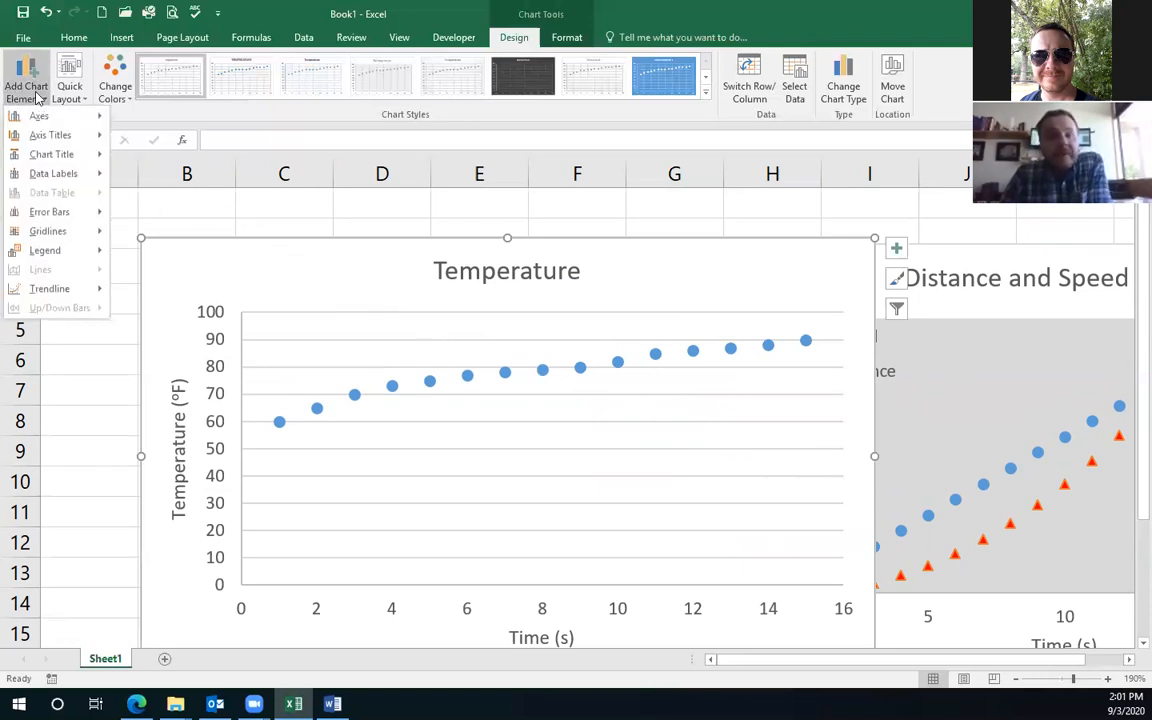
pyautogui.moveTo(40, 290)
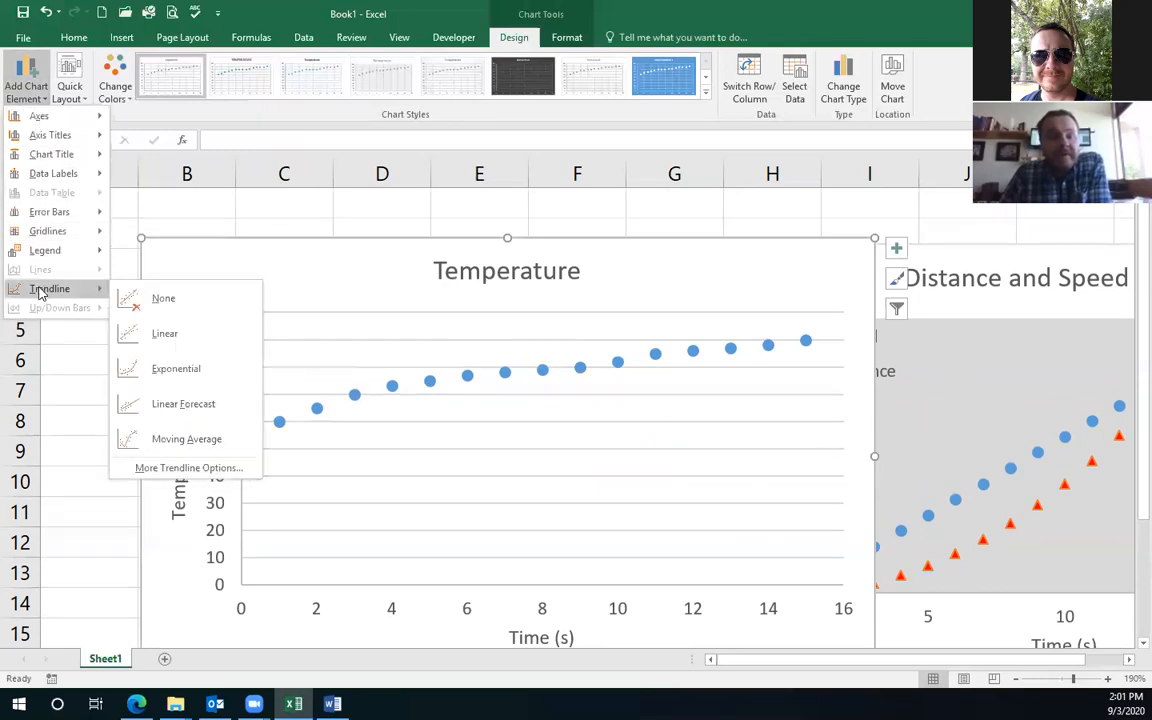
pyautogui.moveTo(41, 259)
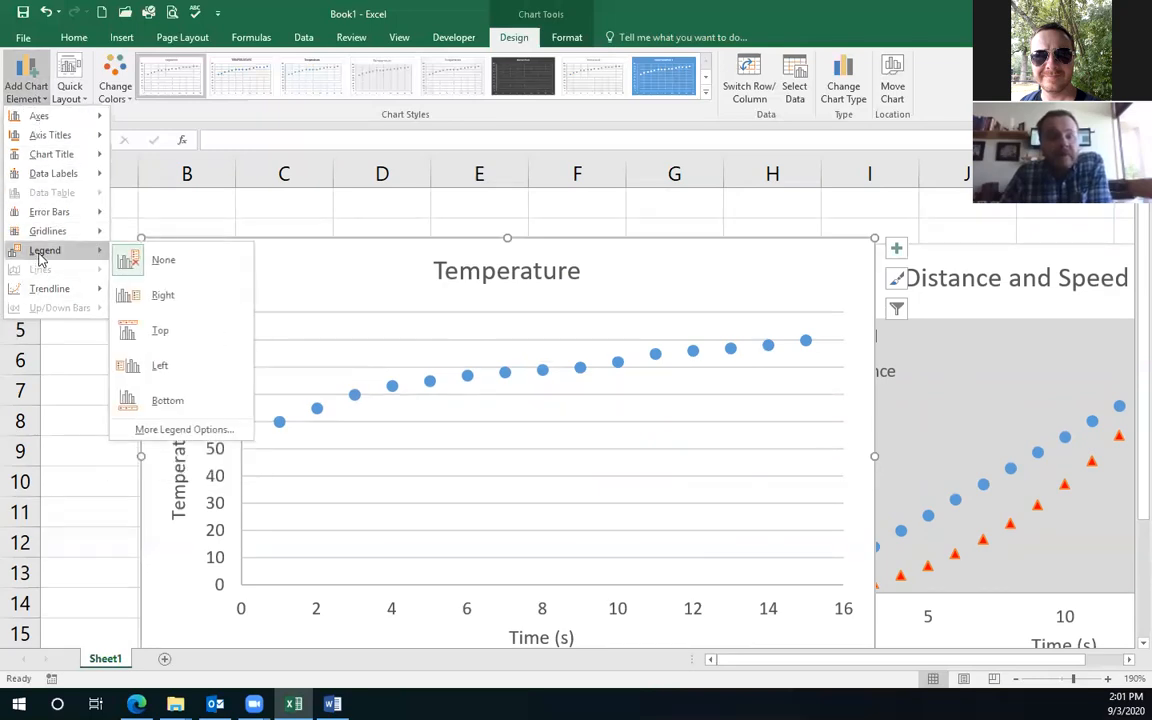
pyautogui.moveTo(50, 230)
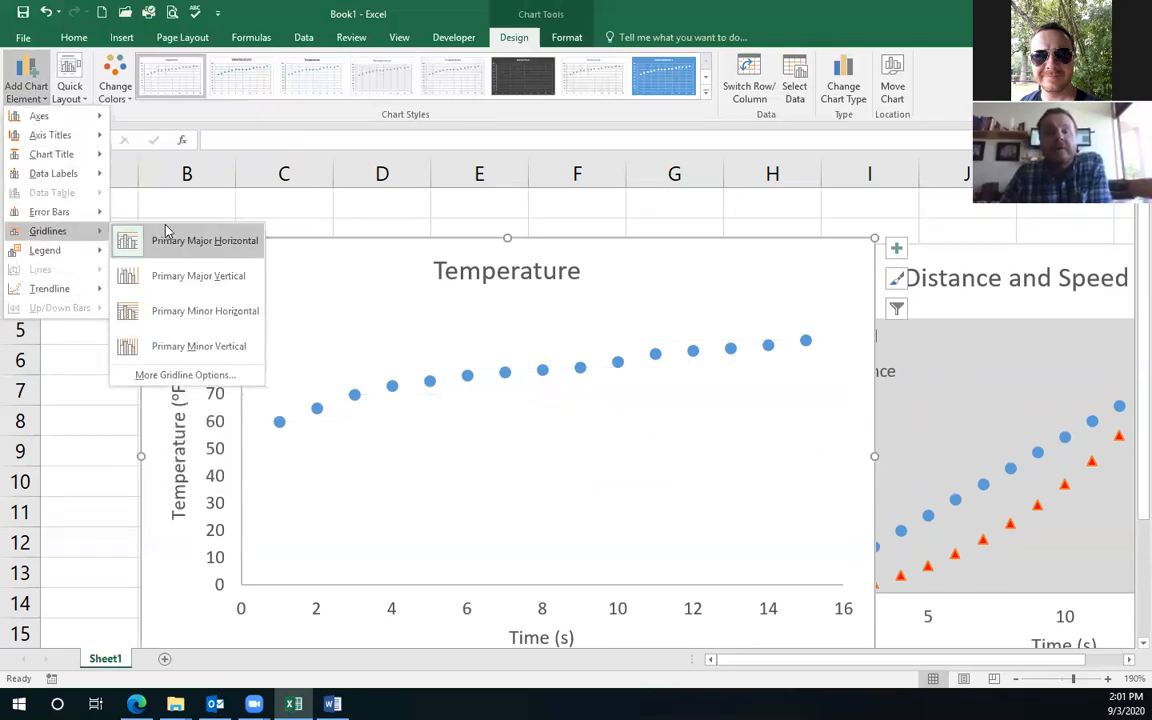
pyautogui.click(301, 220)
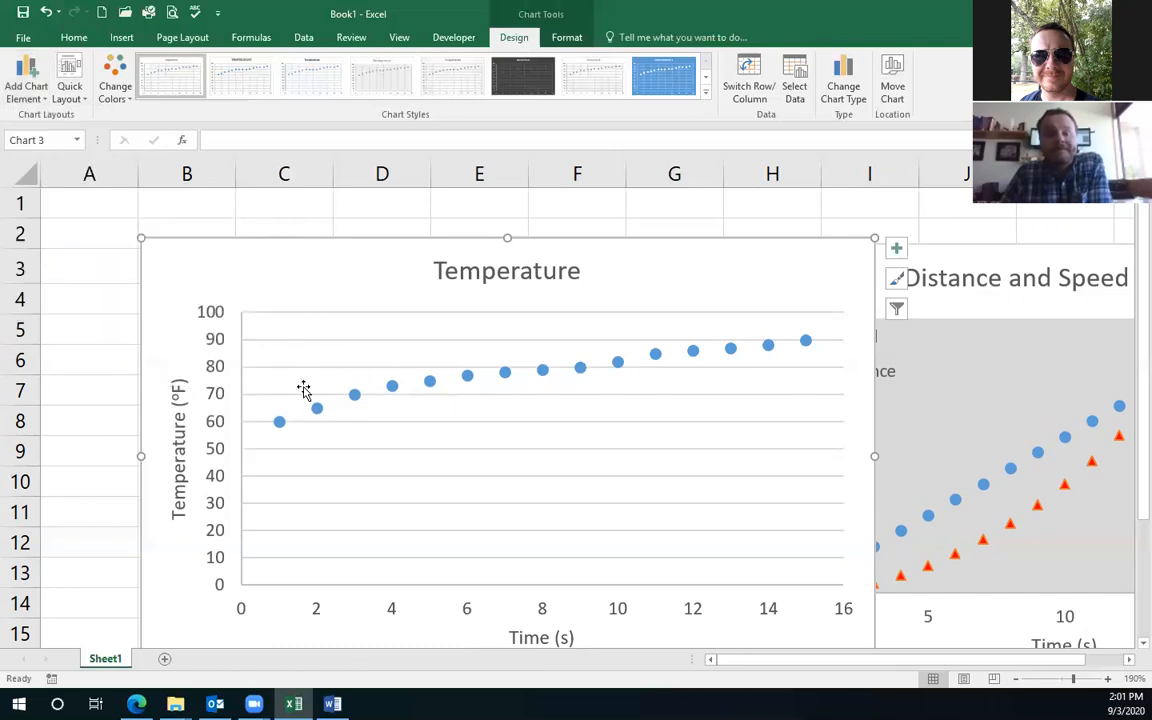
pyautogui.moveTo(318, 423)
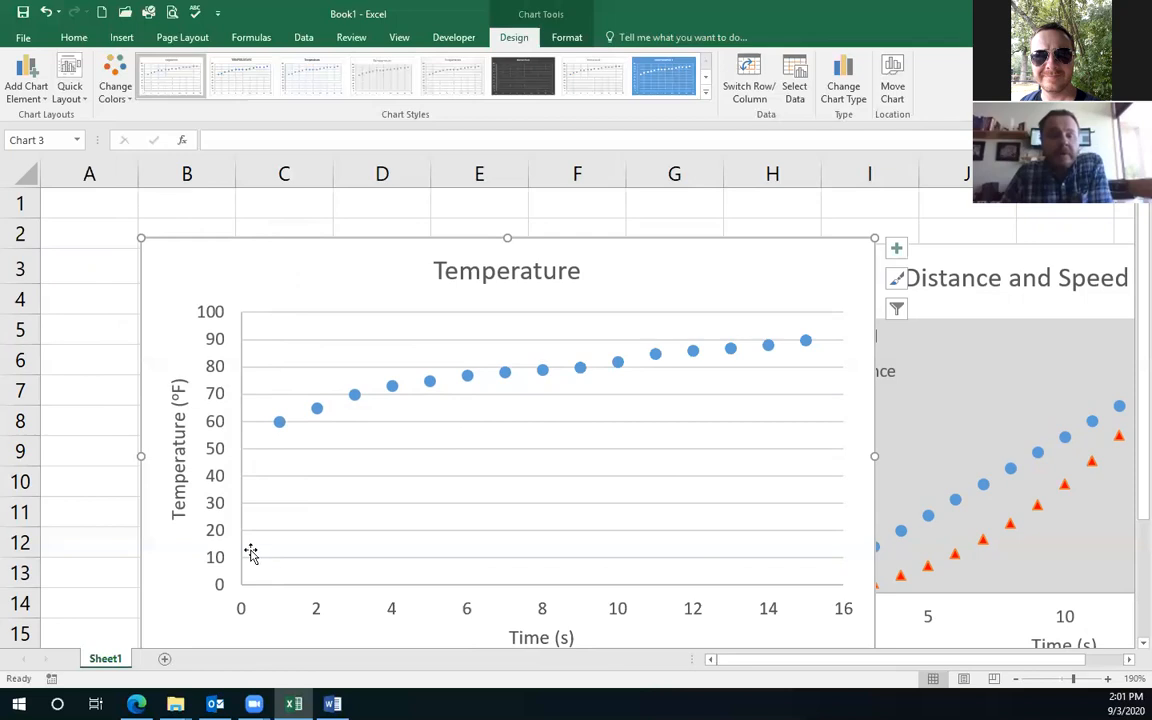
# - Set the minimum bound of the Temperature chart's vertical axis to 50
pyautogui.click(219, 456)
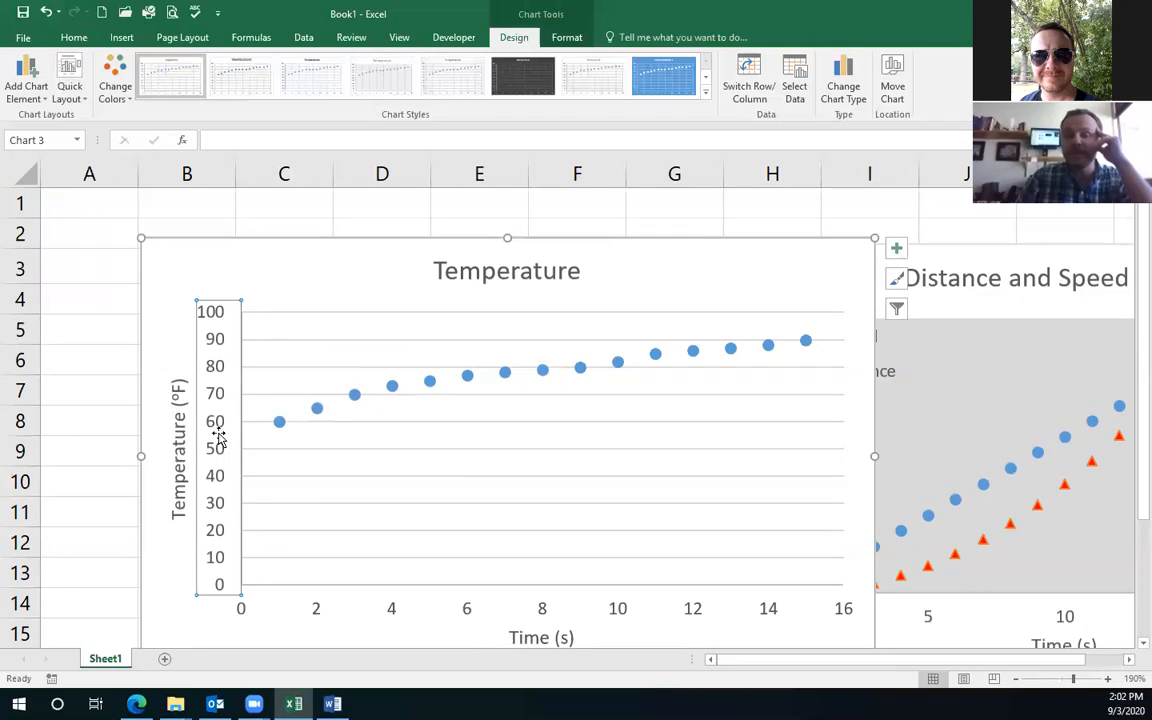
pyautogui.rightClick(219, 426)
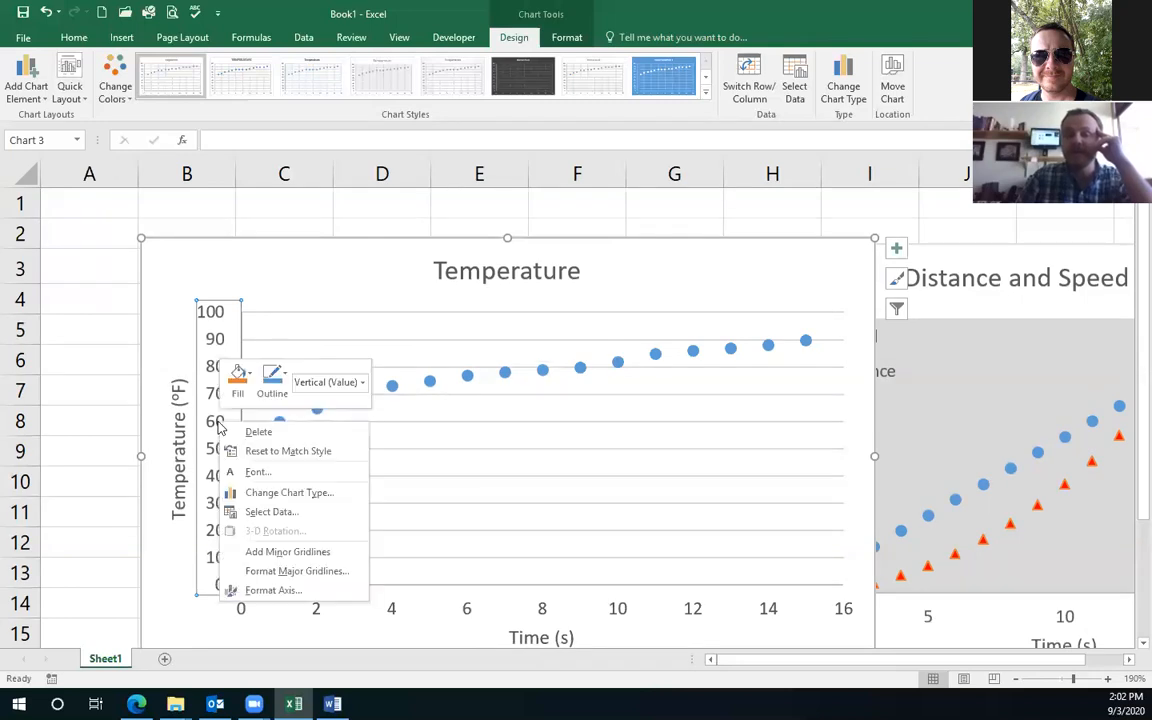
pyautogui.click(272, 590)
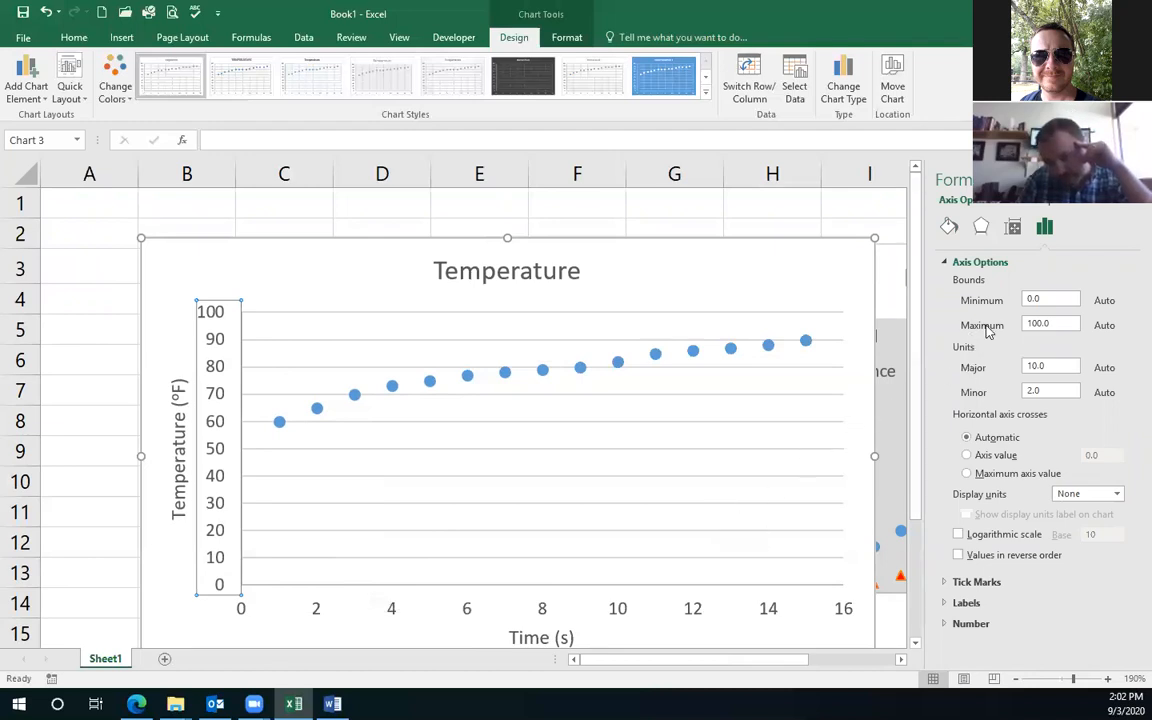
pyautogui.click(1033, 298)
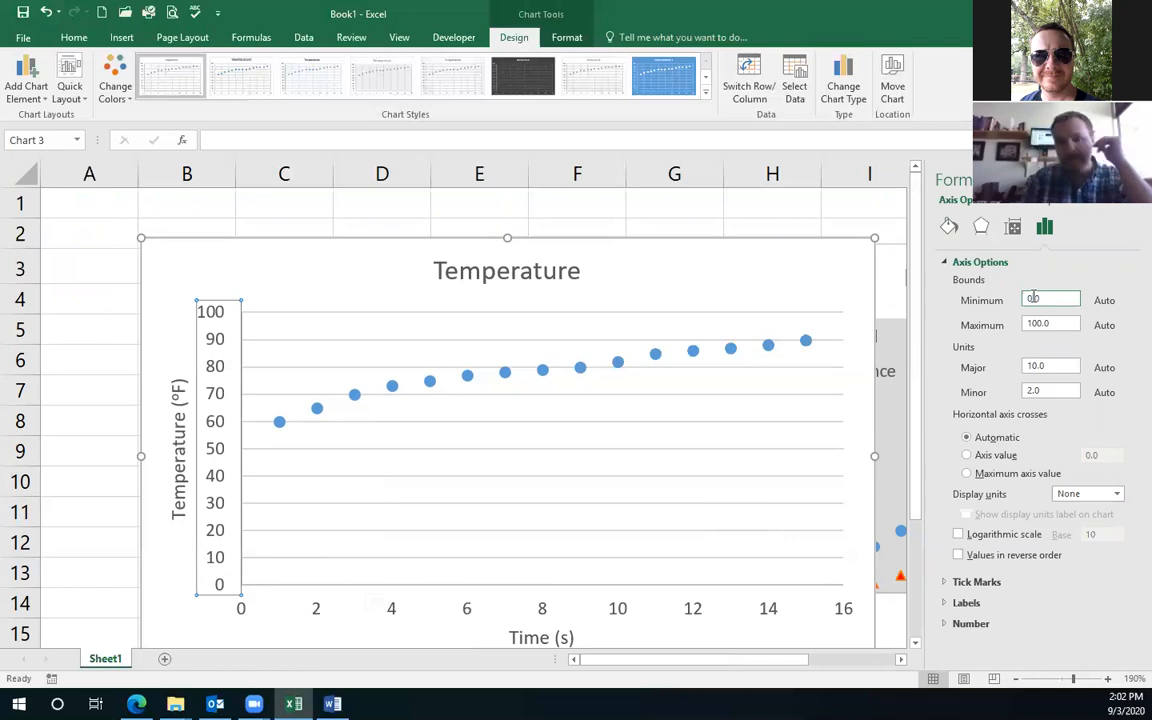
pyautogui.press('BackSpace')
pyautogui.write('500')
pyautogui.press('Return')
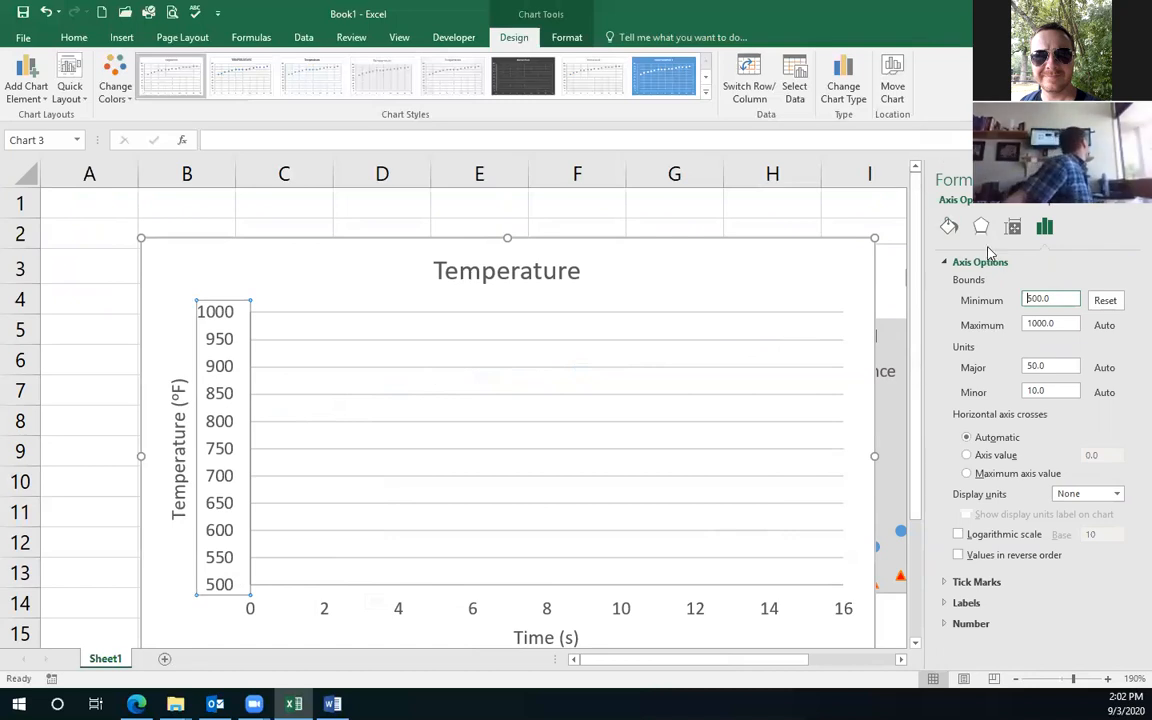
pyautogui.doubleClick(1048, 298)
pyautogui.write('50')
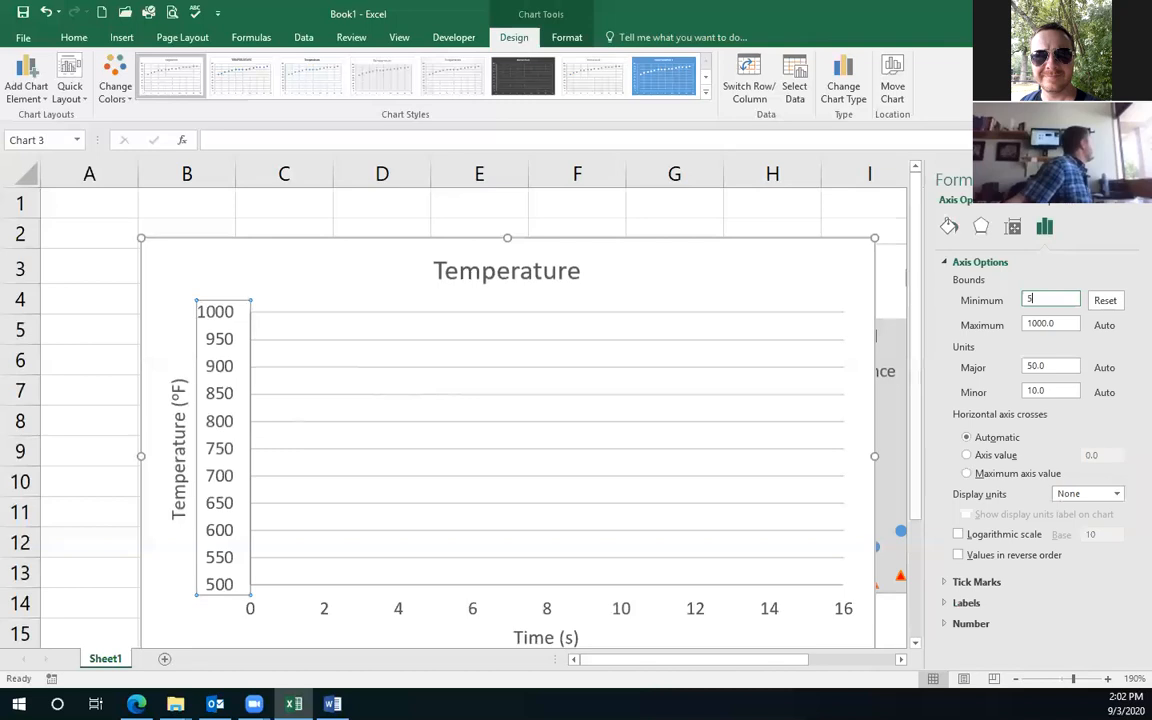
pyautogui.press('Return')
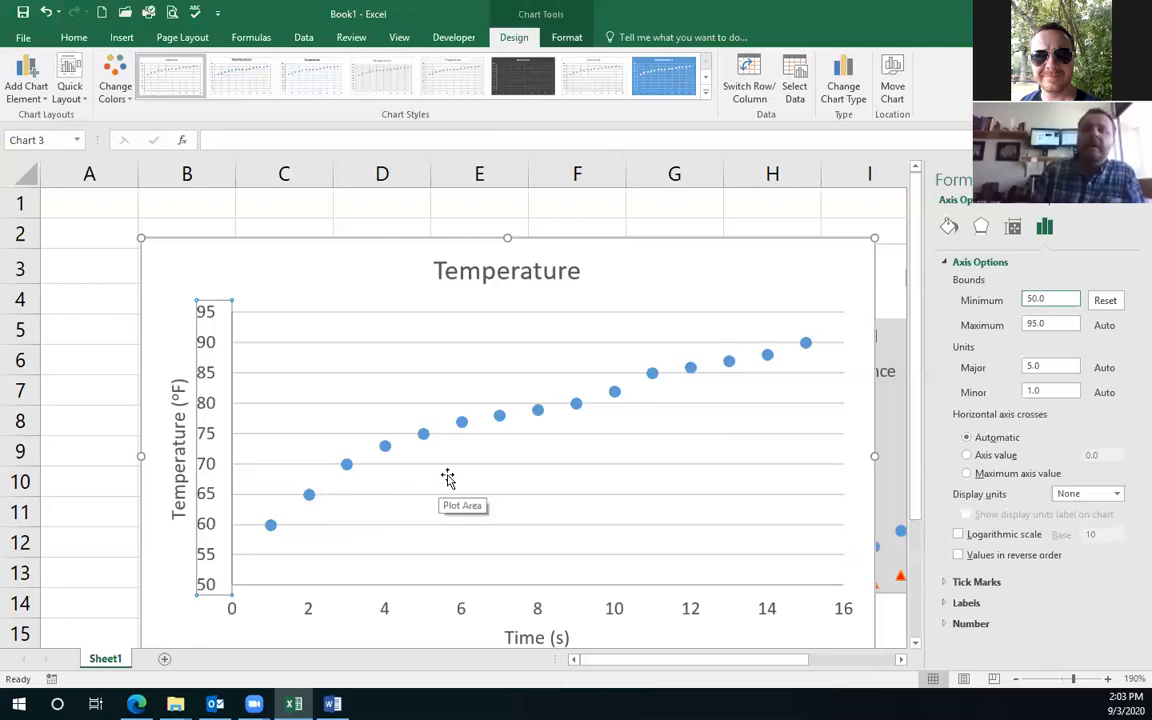
# - Add a linear trendline to the Temperature data series
pyautogui.click(462, 424)
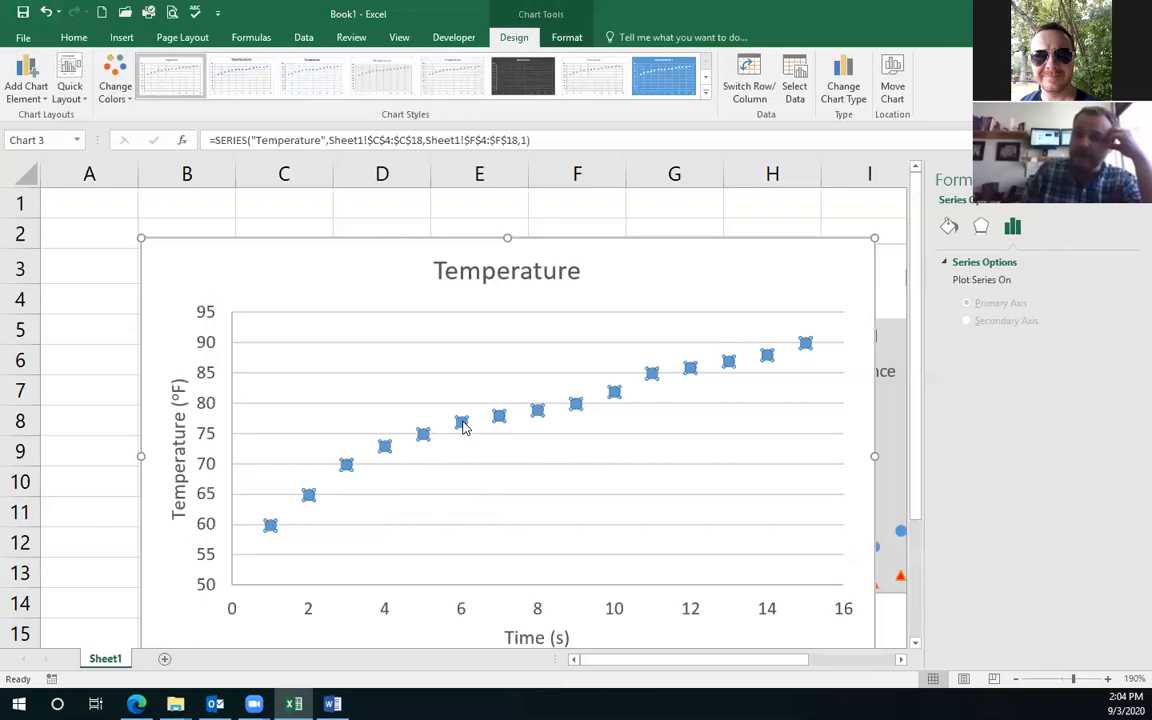
pyautogui.rightClick(462, 424)
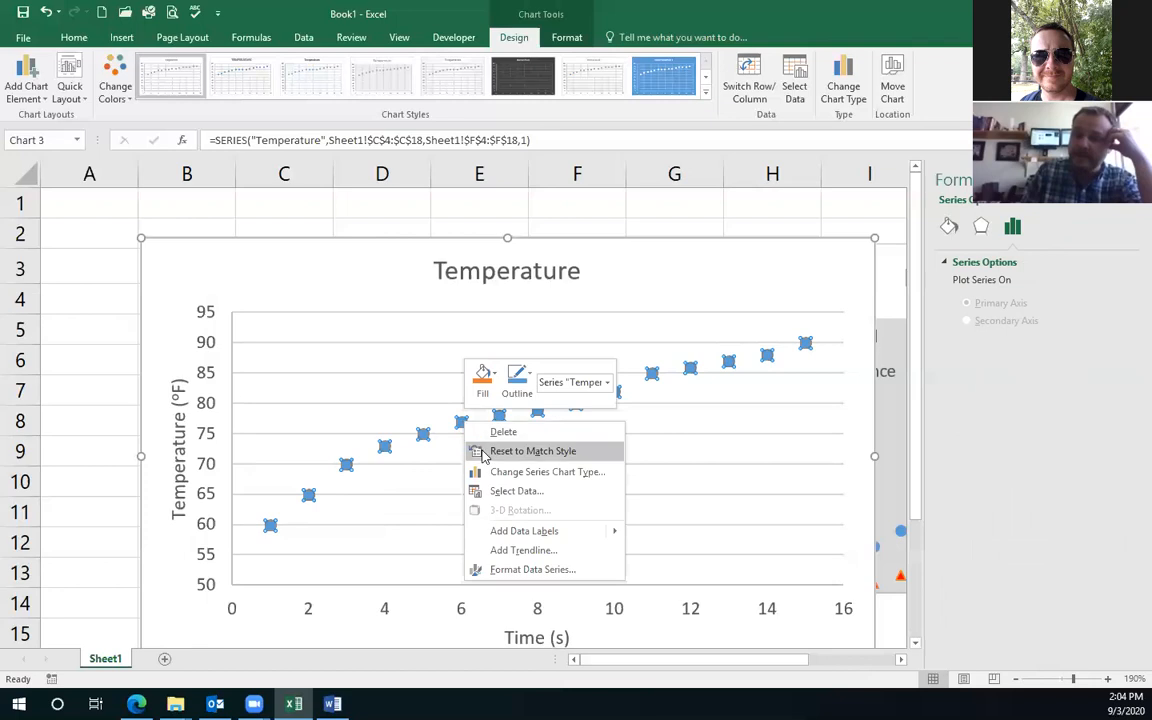
pyautogui.click(505, 551)
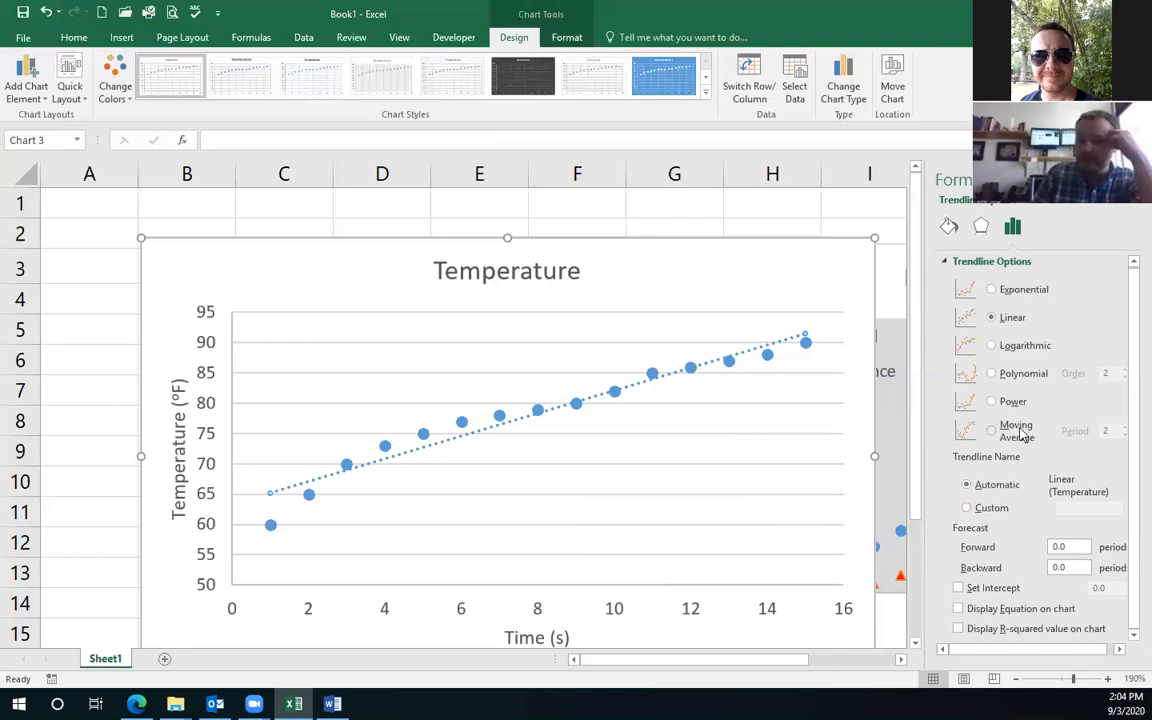
# - Display the trendline's equation and R-squared value on the chart and move their label clear of the data points
pyautogui.click(958, 612)
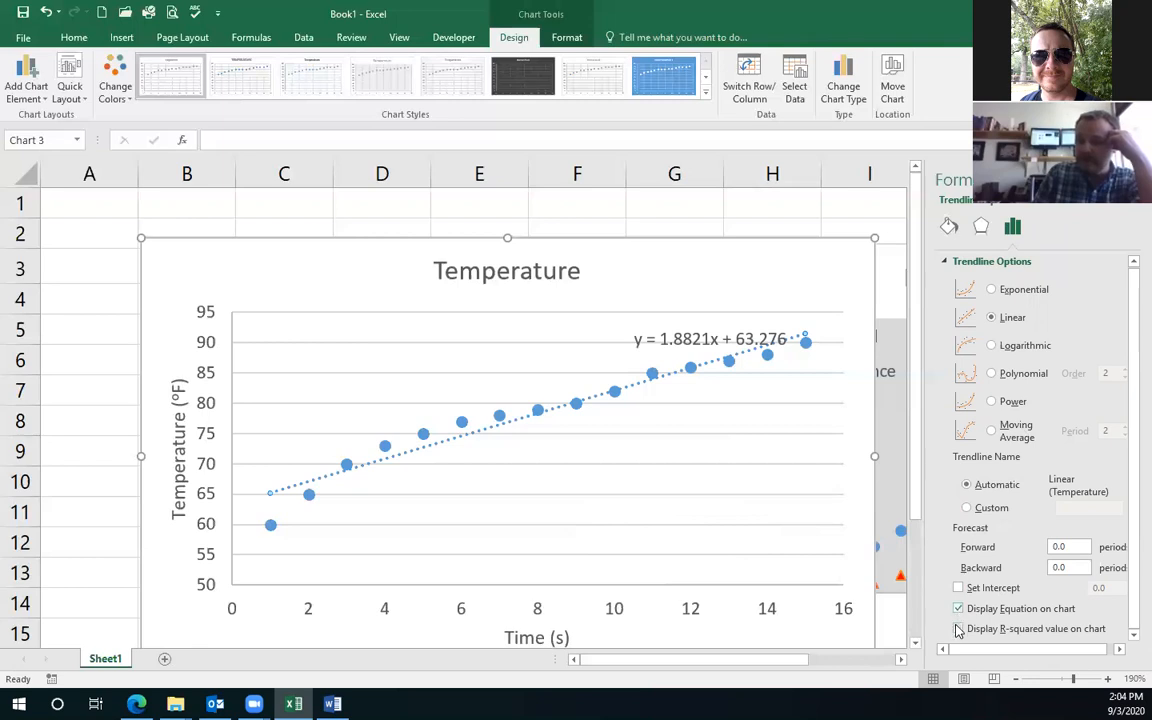
pyautogui.click(958, 630)
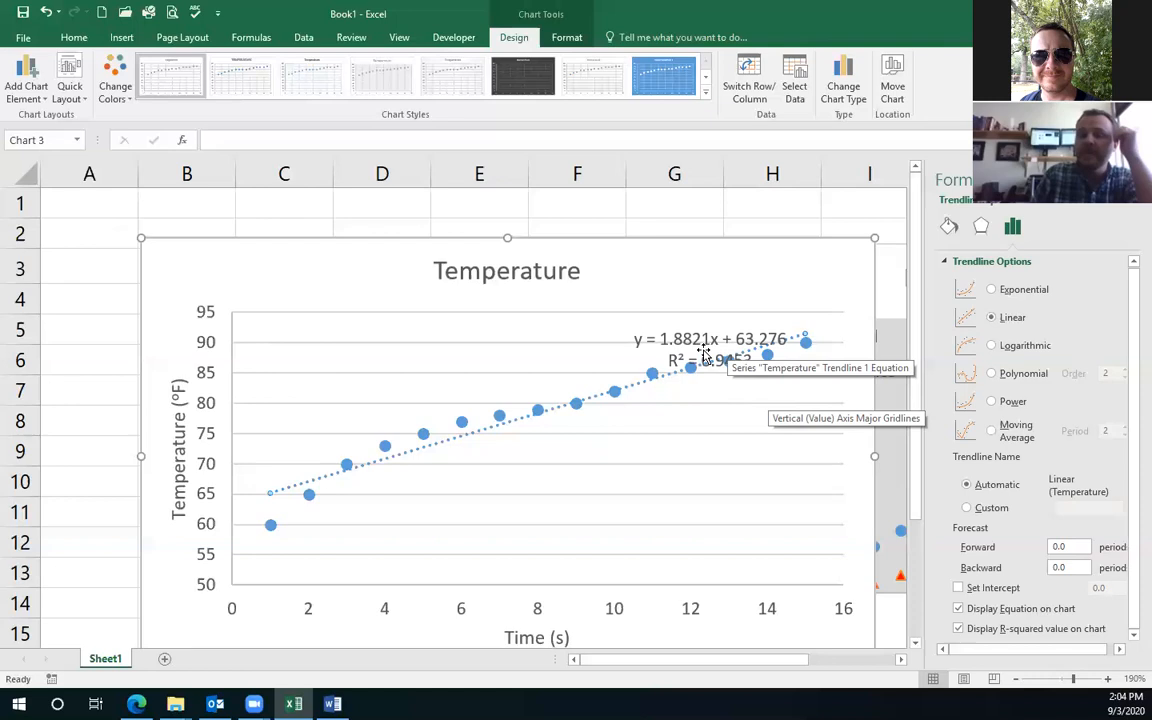
pyautogui.moveTo(697, 340); pyautogui.dragTo(588, 327)
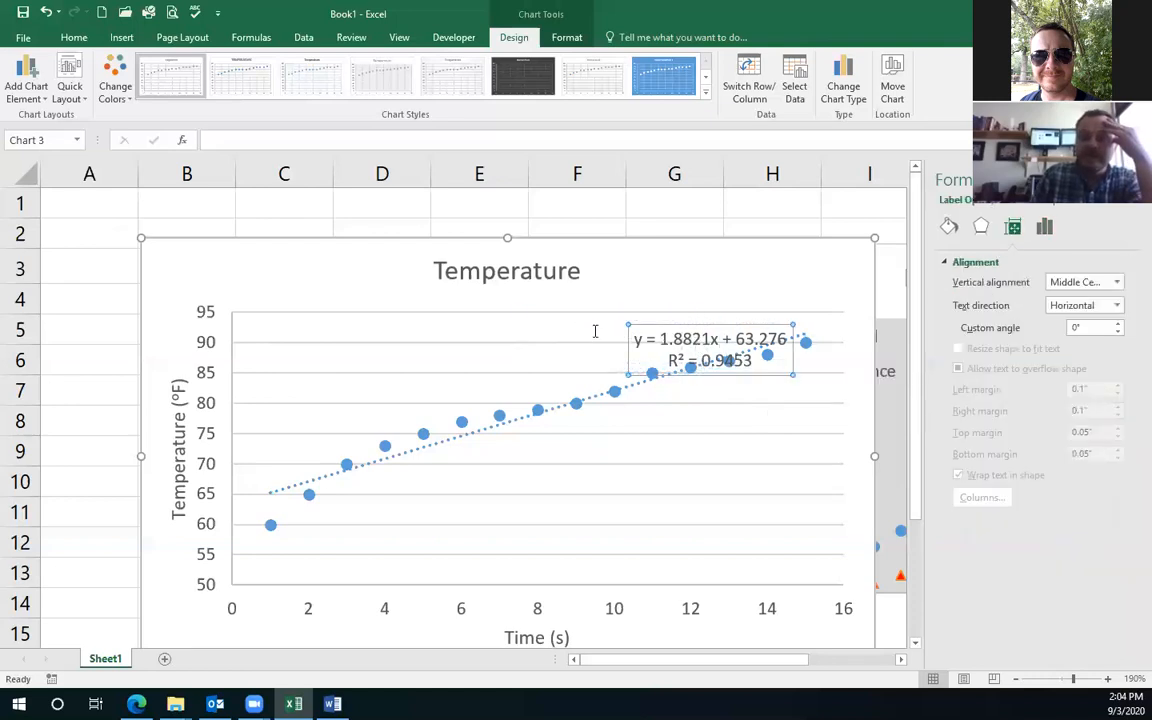
pyautogui.click(640, 392)
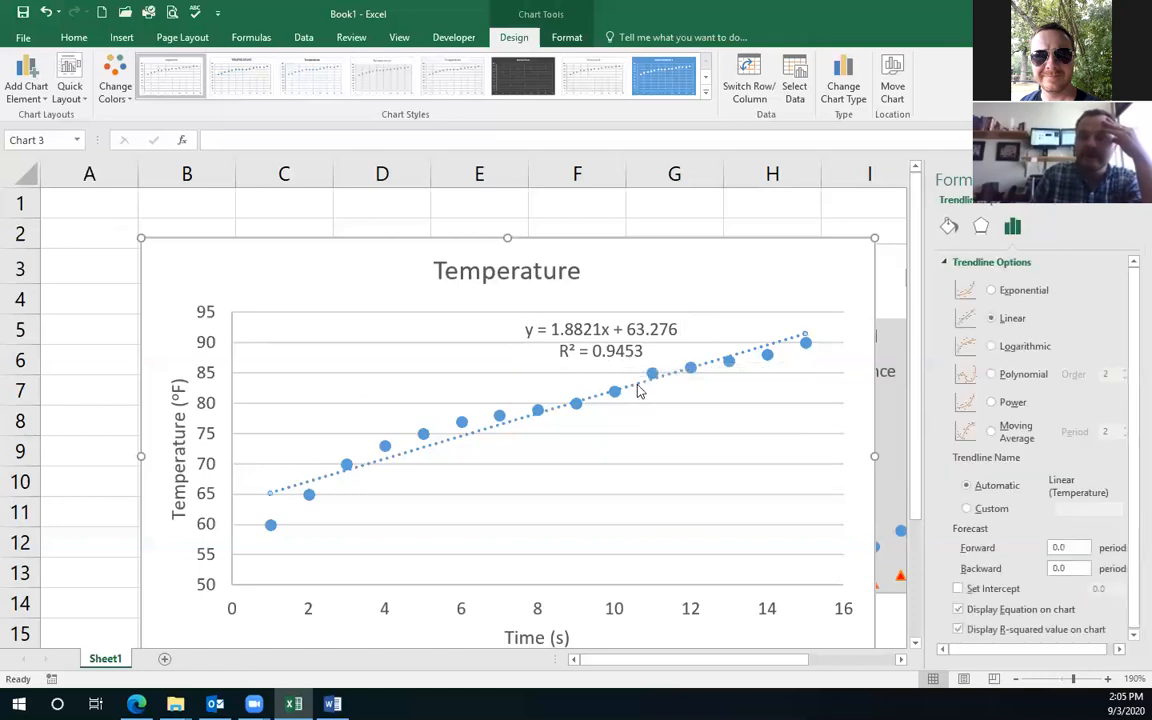
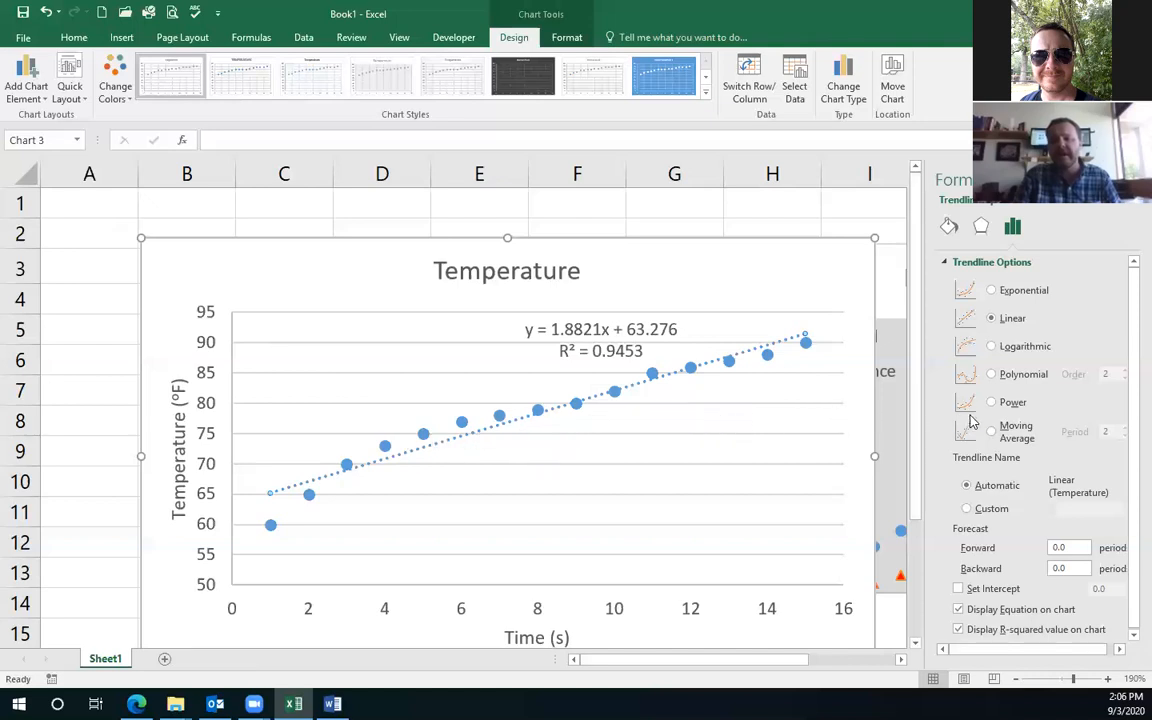
# - Try logarithmic, order 2 polynomial and order 3 polynomial fits for the trendline, and return it to linear
pyautogui.click(990, 347)
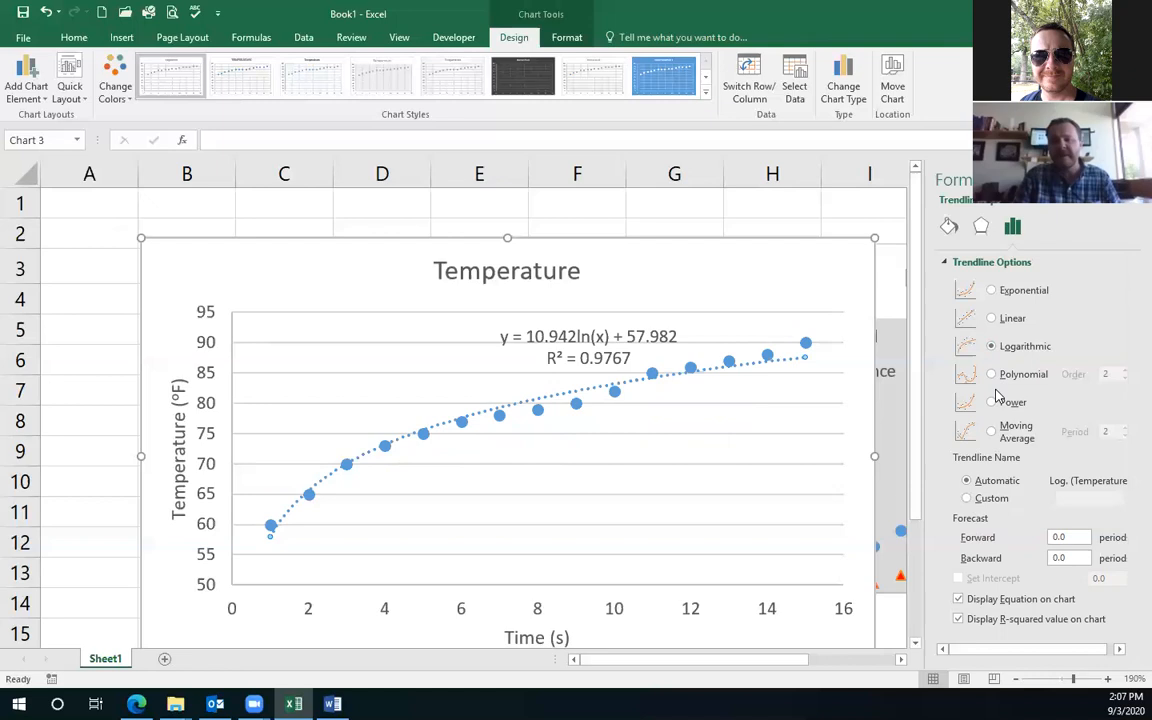
pyautogui.click(995, 380)
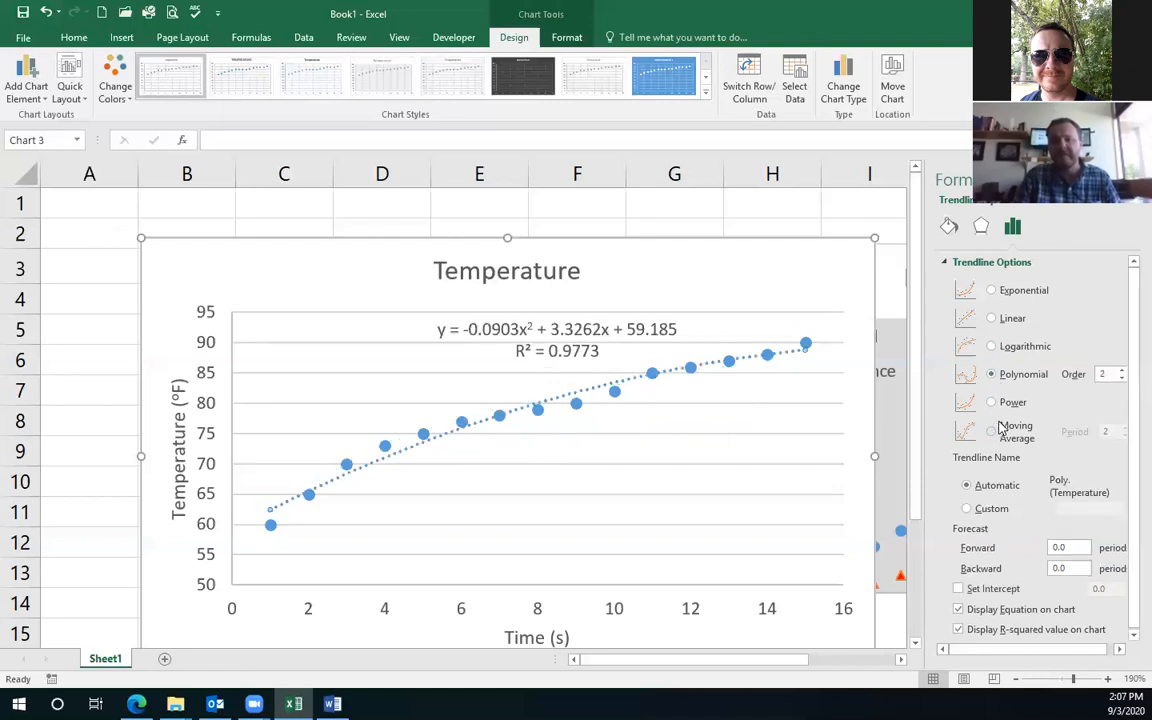
pyautogui.click(1120, 371)
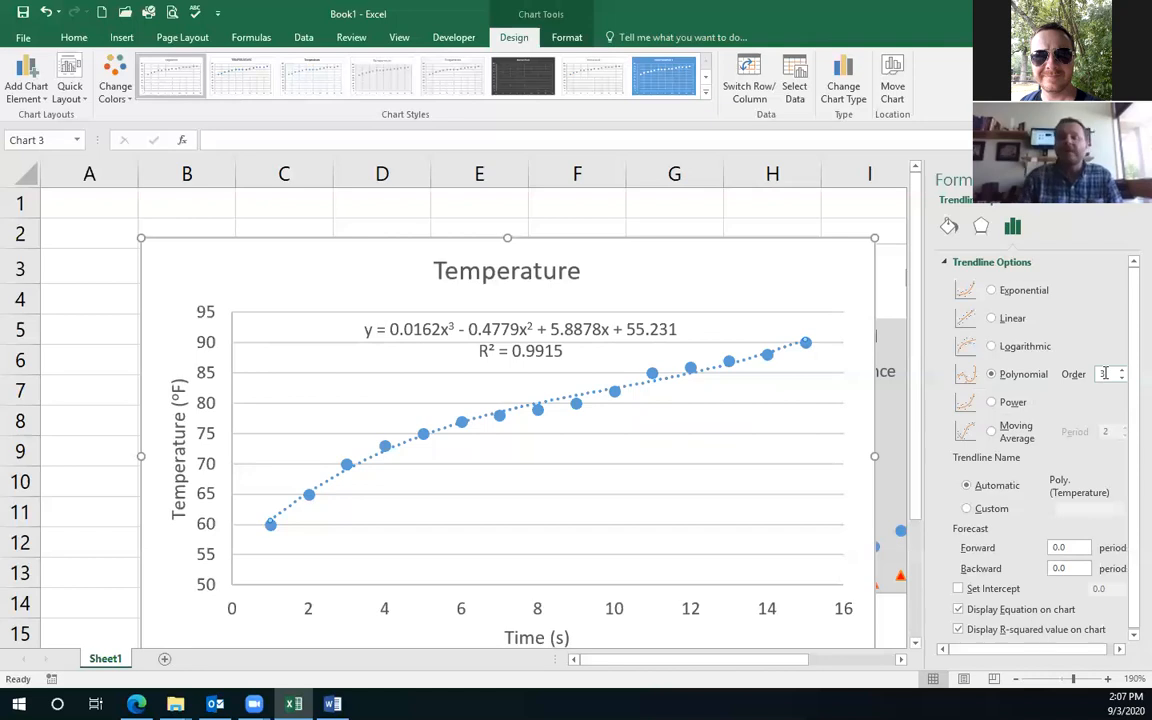
pyautogui.click(991, 318)
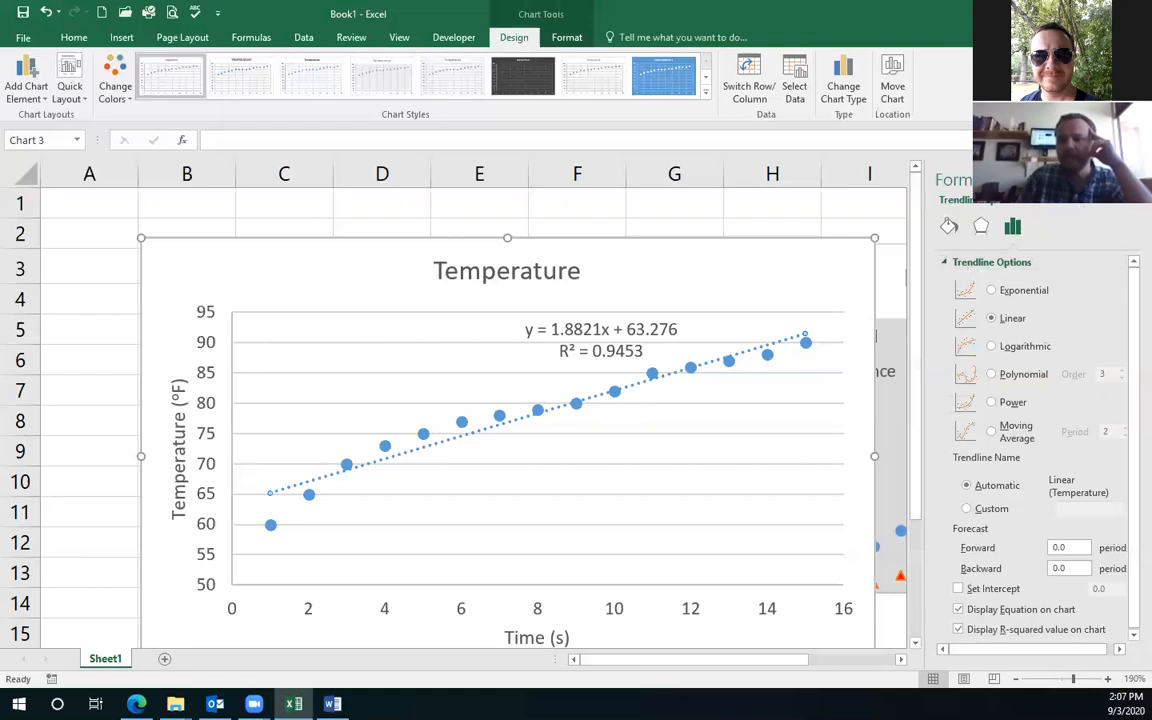
pyautogui.click(1137, 180)
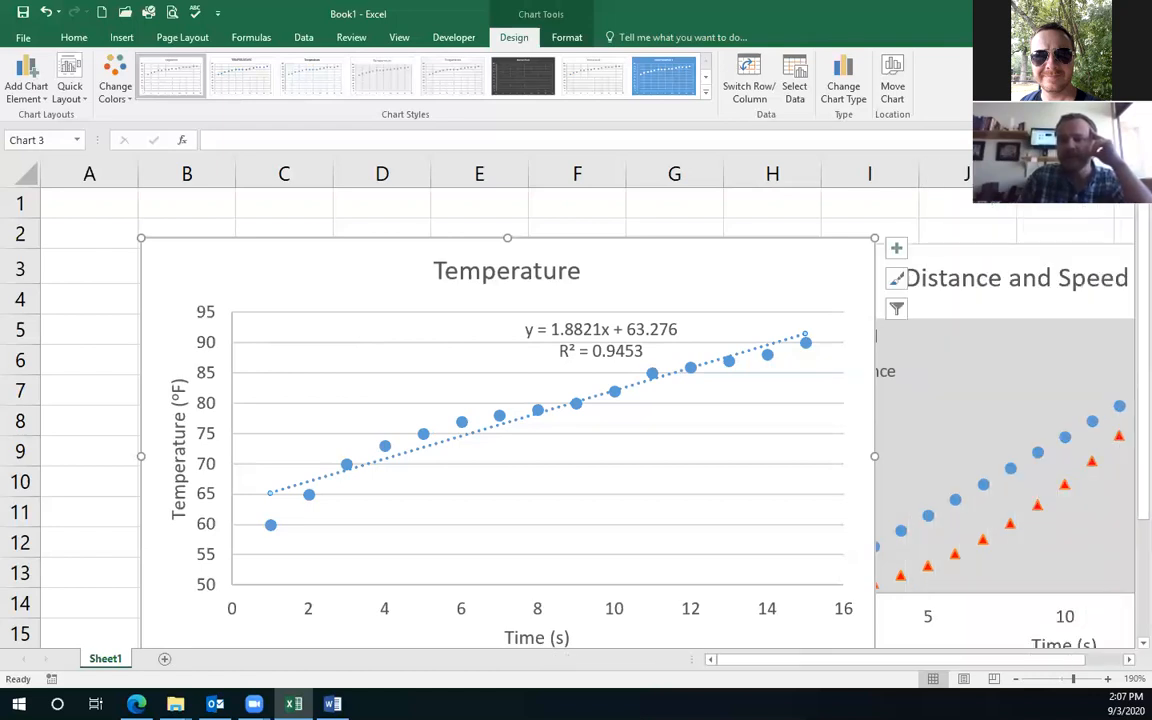